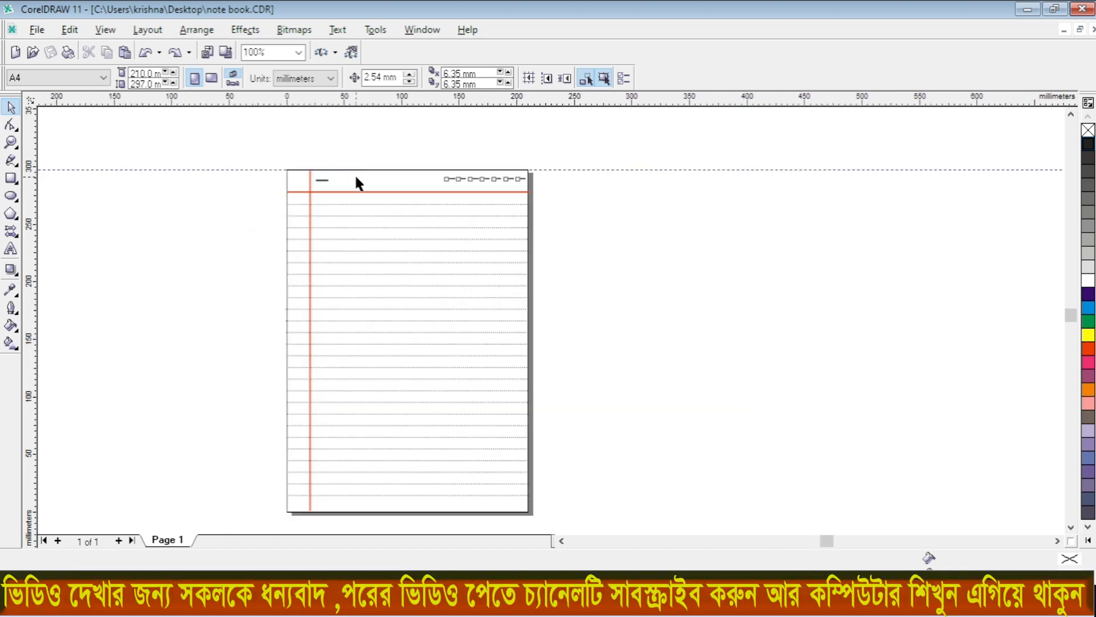
- Examine the finished notebook page's header, red margin lines and dashed ruling
scroll(355, 174, up, 2)
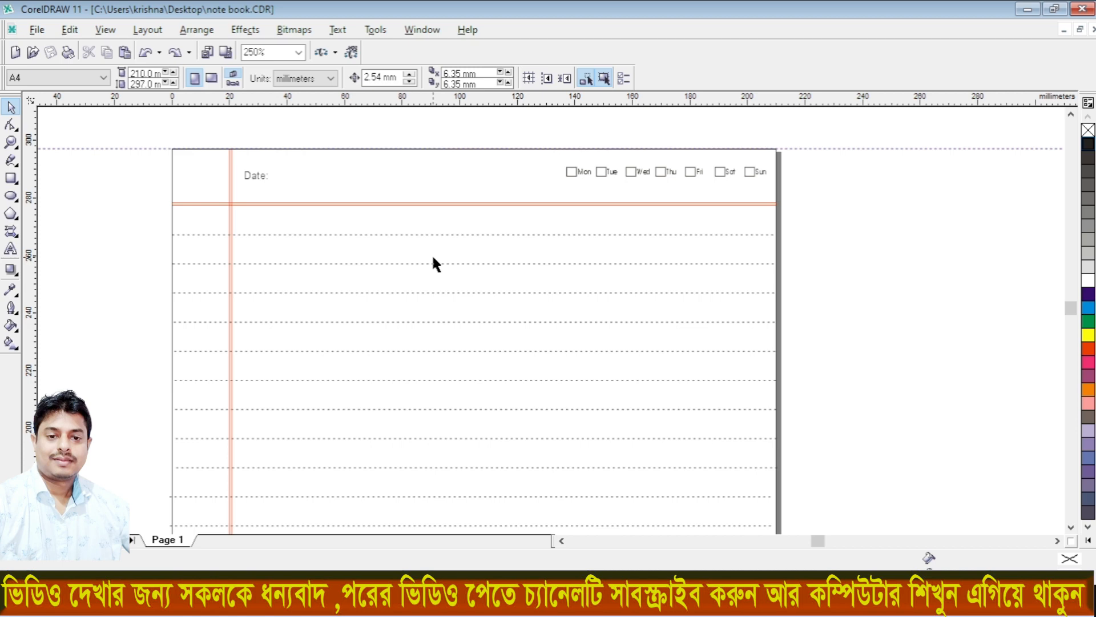
scroll(432, 258, down, 1)
scroll(353, 194, up, 1)
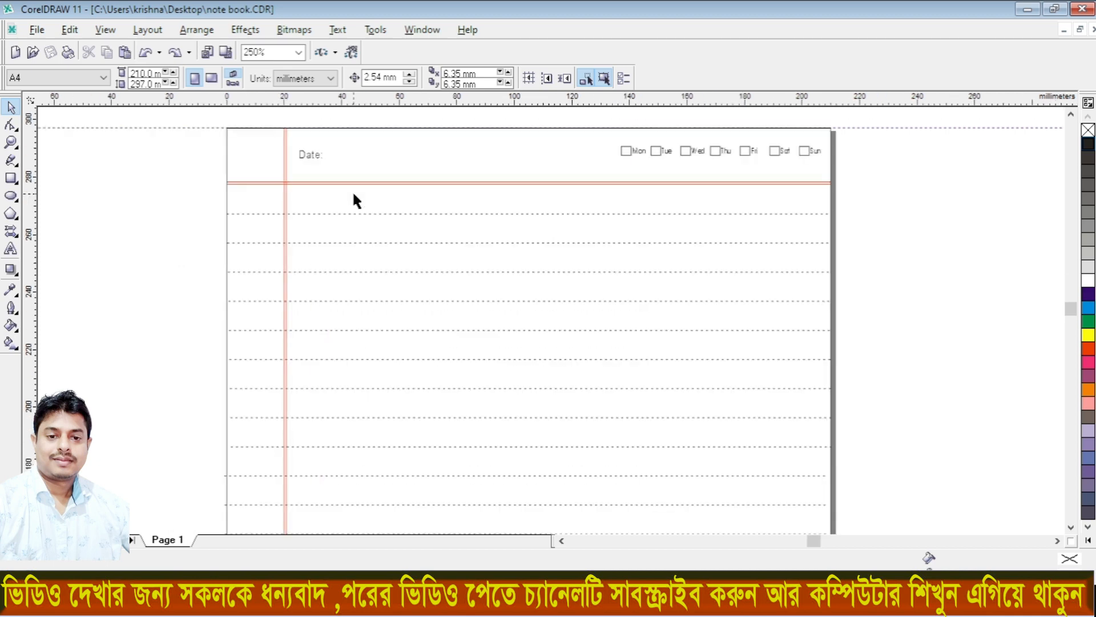
scroll(320, 153, down, 4)
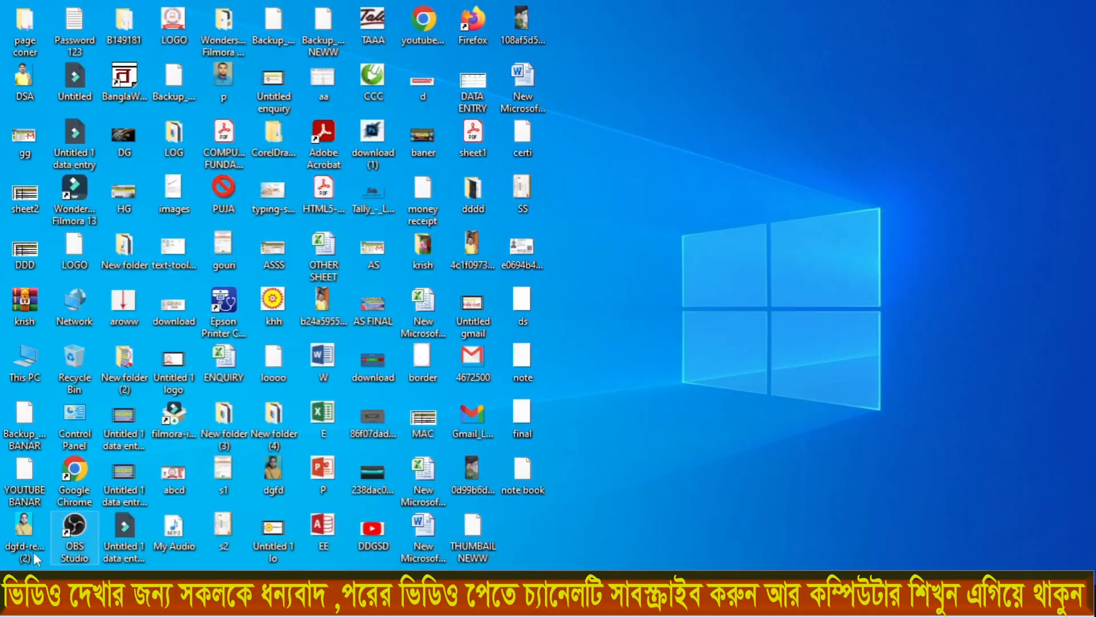
- Launch CorelDRAW 11 from Corel Graphics Suite 11 and set the blank drawing's page size to A4
key(super)
scroll(84, 451, down, 4)
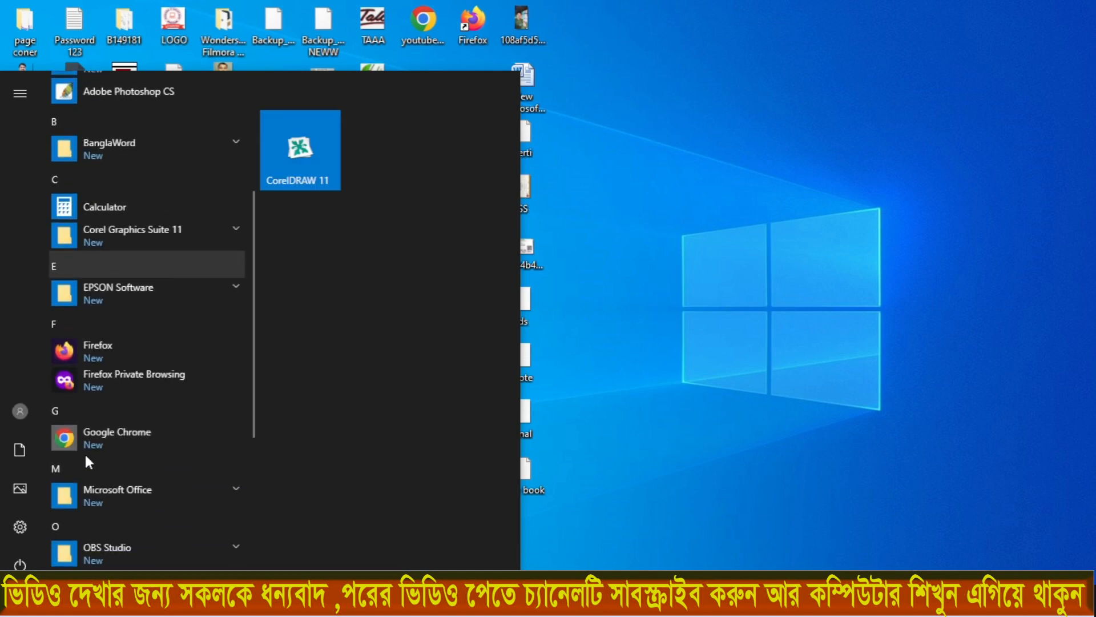
scroll(105, 370, down, 1)
scroll(131, 308, up, 2)
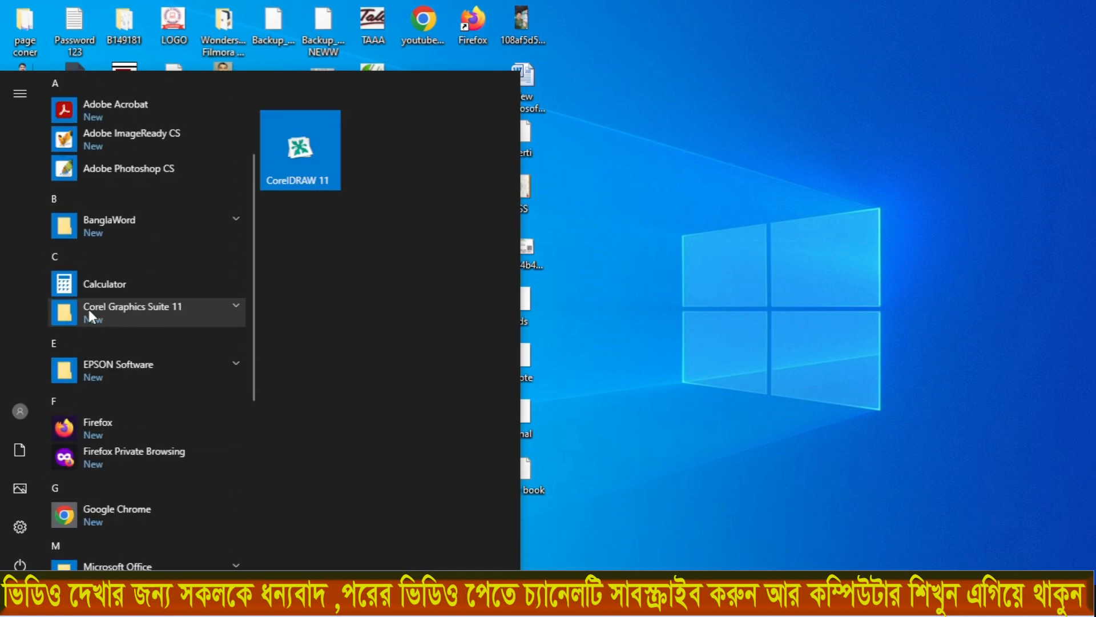
click(149, 309)
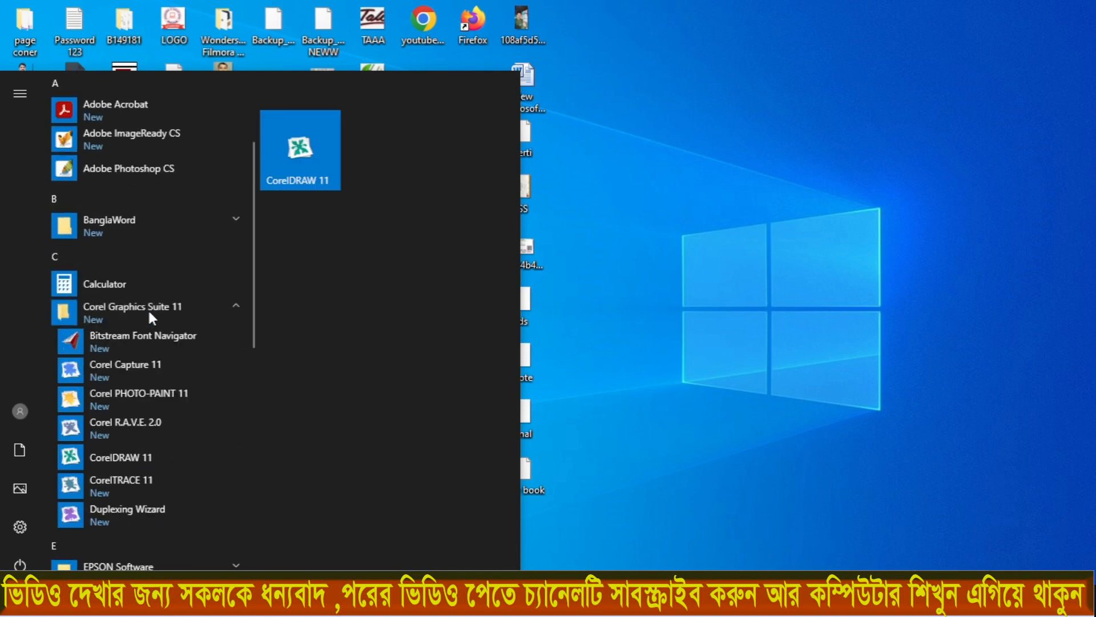
click(125, 458)
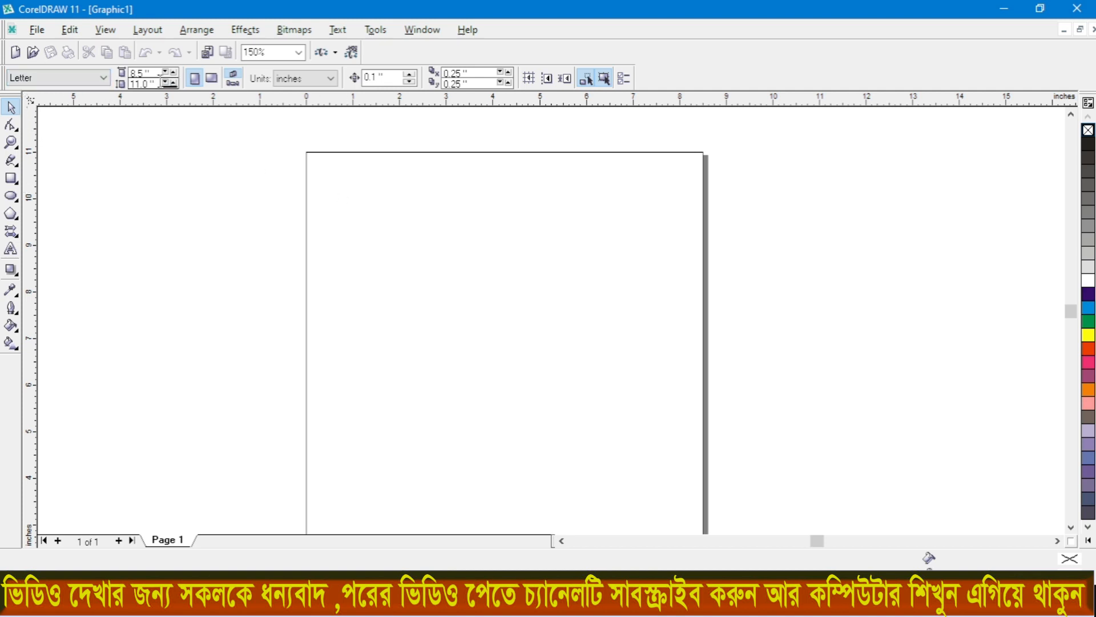
click(54, 78)
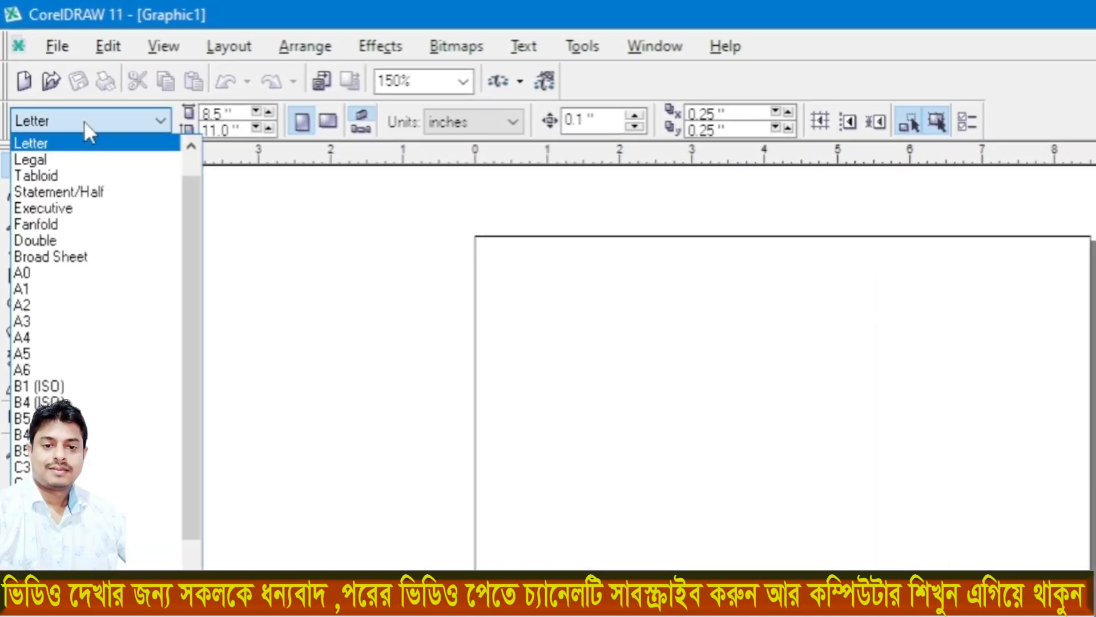
click(49, 342)
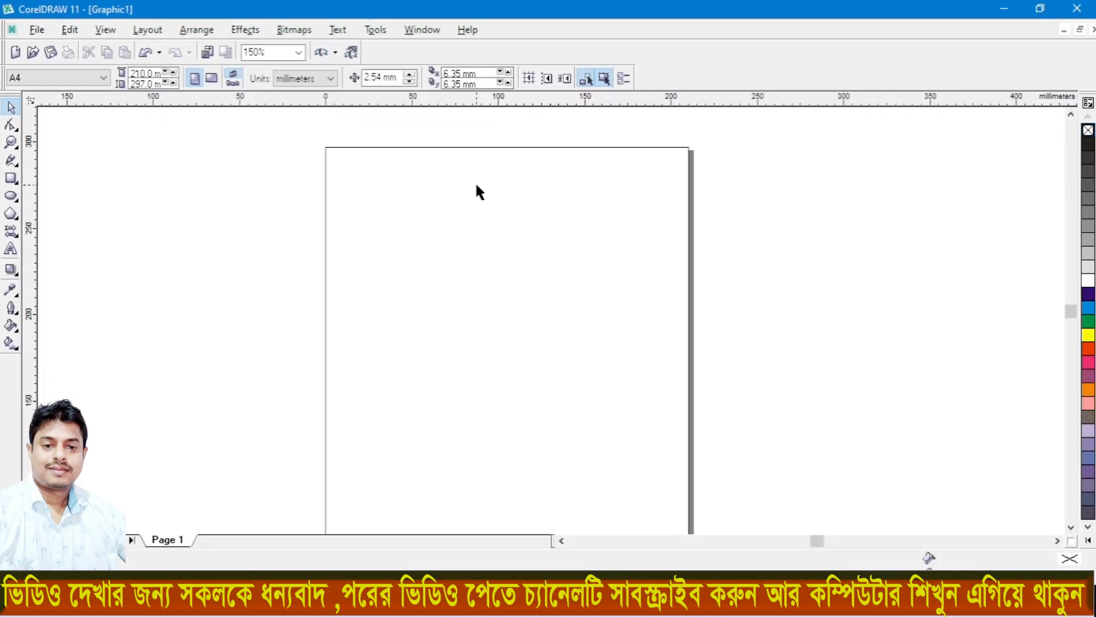
- Draw a straight horizontal freehand line about 210 mm long across the page, about 20 mm below its upper edge
scroll(577, 172, up, 1)
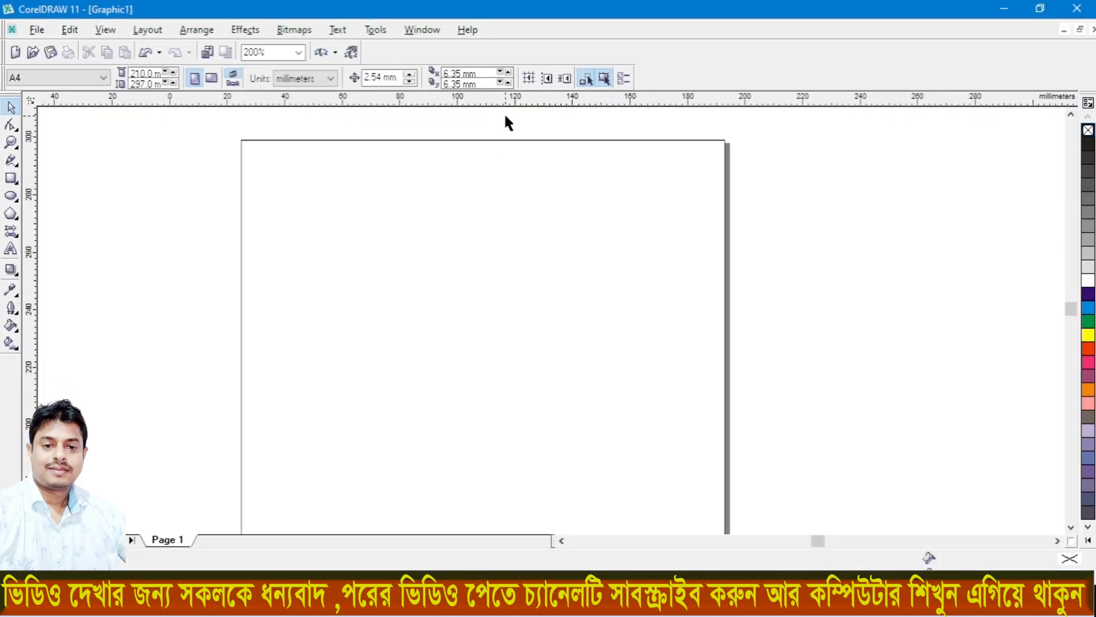
scroll(507, 118, up, 1)
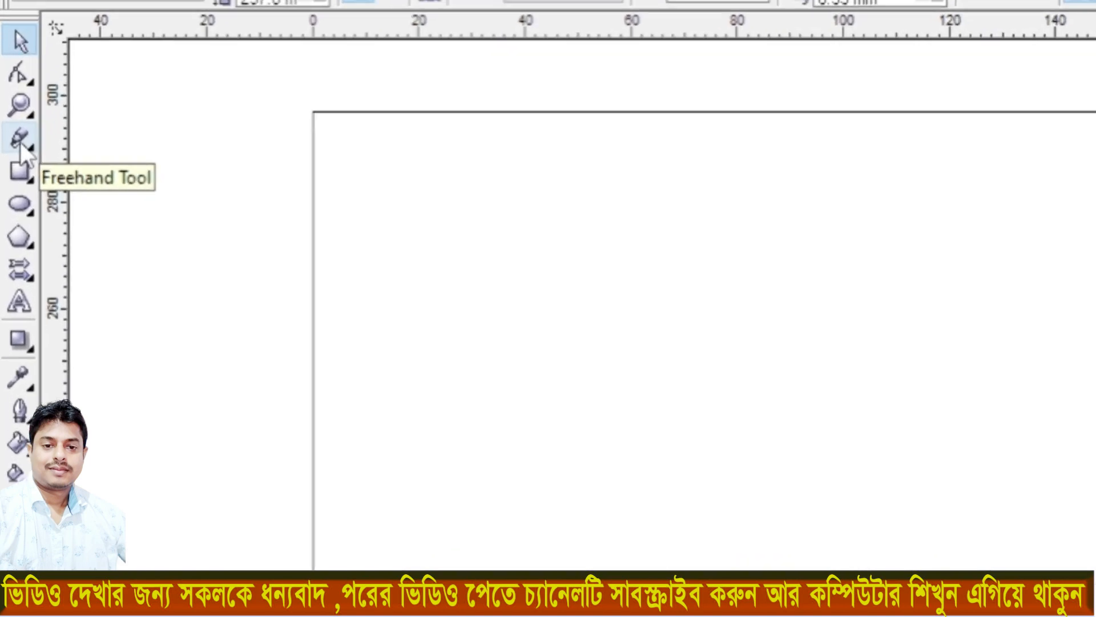
click(20, 141)
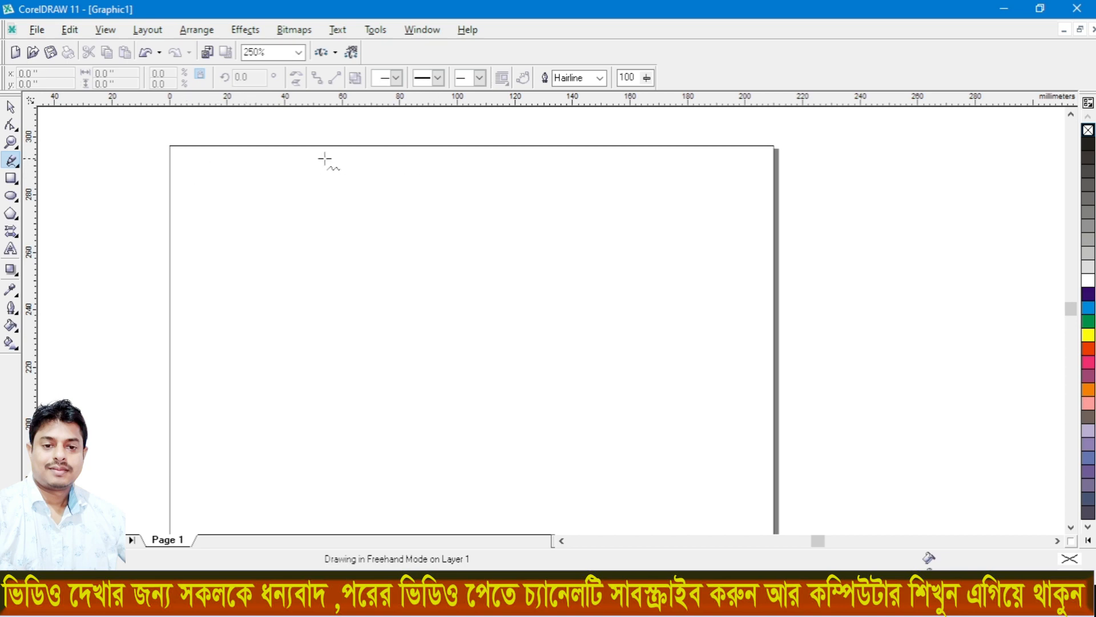
ctrl+click(170, 203)
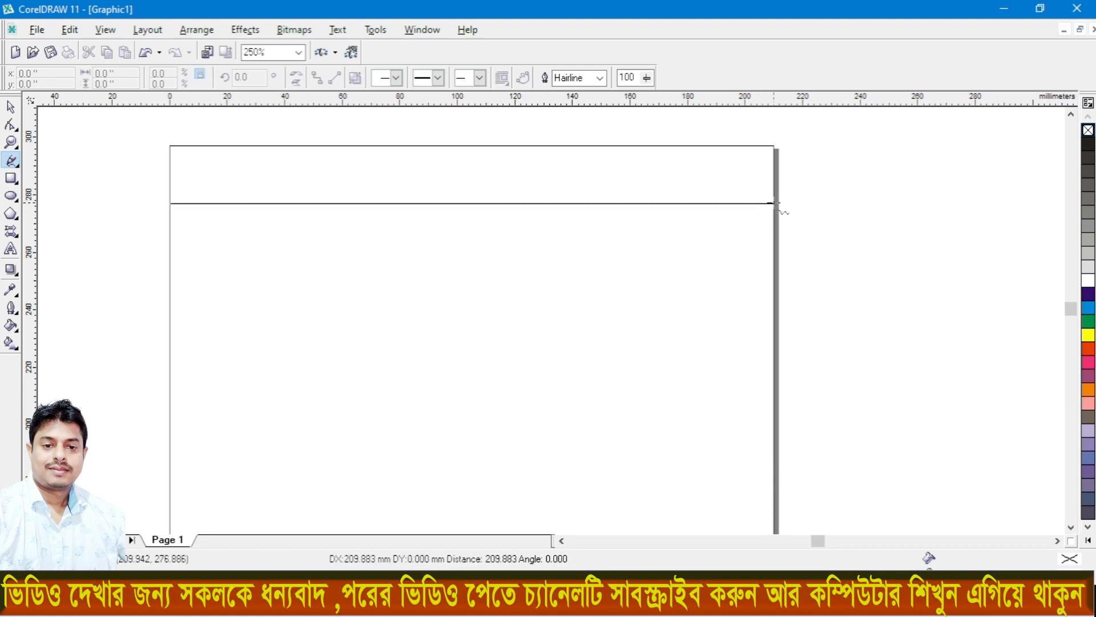
click(775, 203)
- Colour the horizontal line's outline red and set its outline width to 0.5 pt
scroll(423, 180, up, 2)
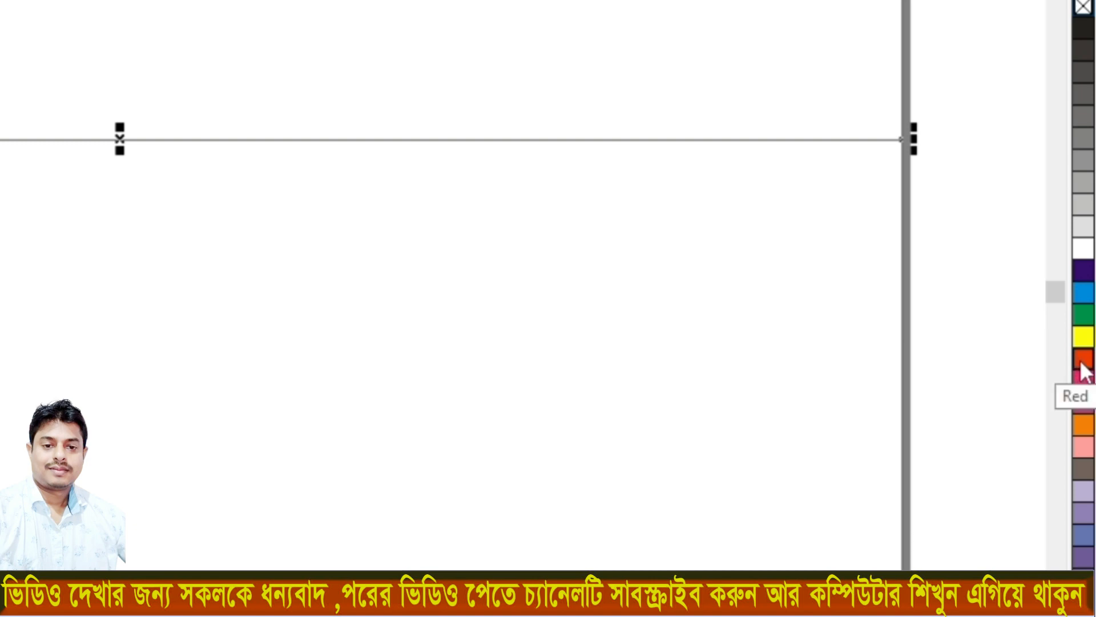
right_click(1085, 364)
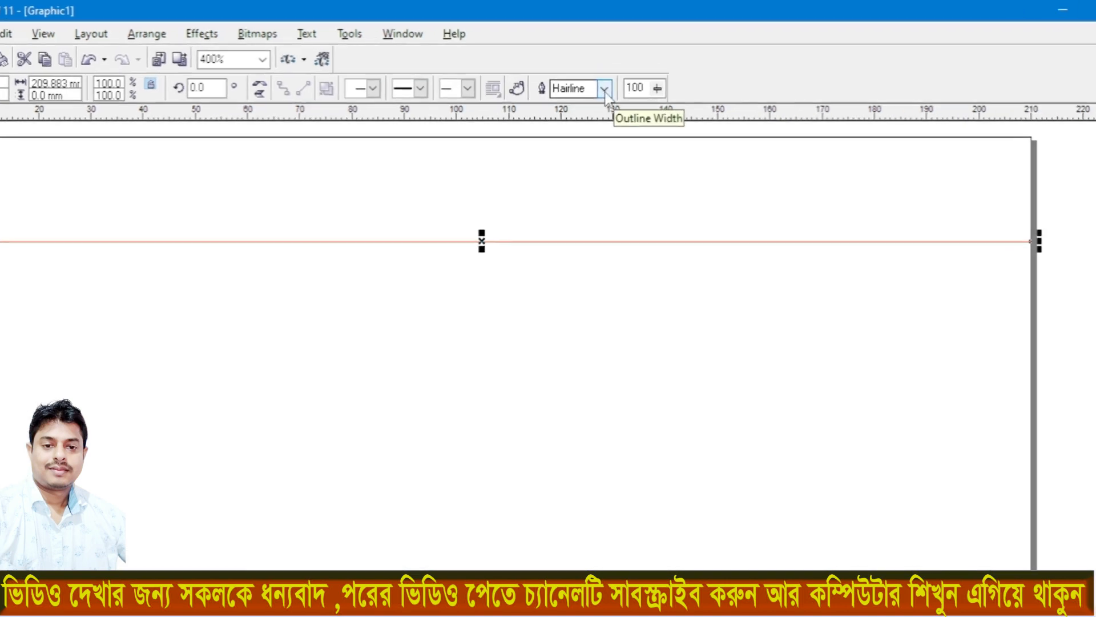
click(604, 91)
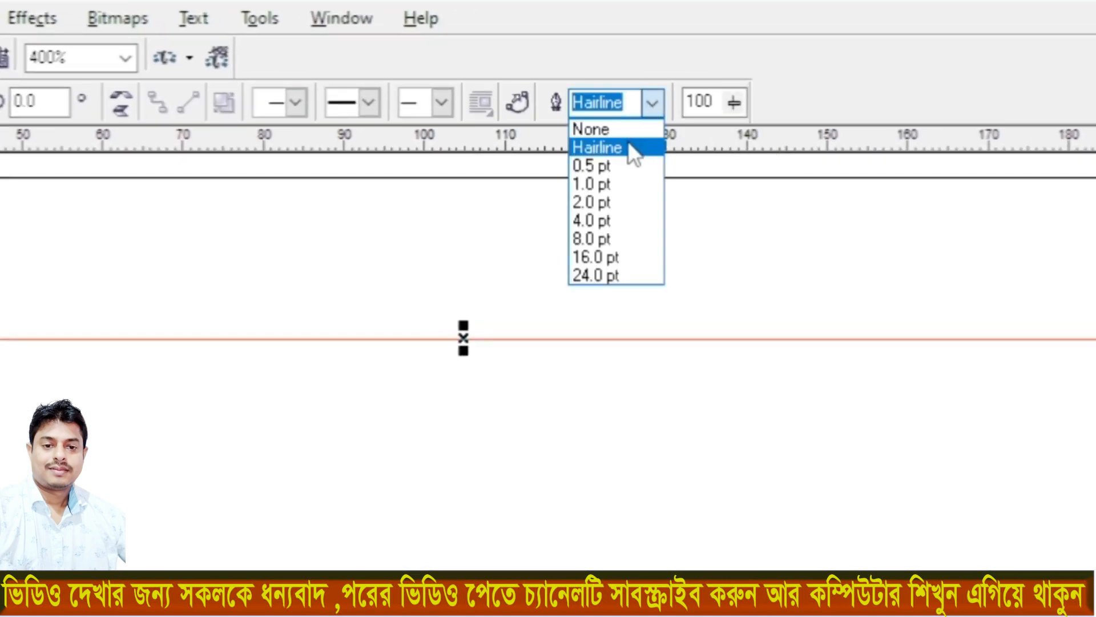
click(597, 165)
scroll(596, 235, up, 2)
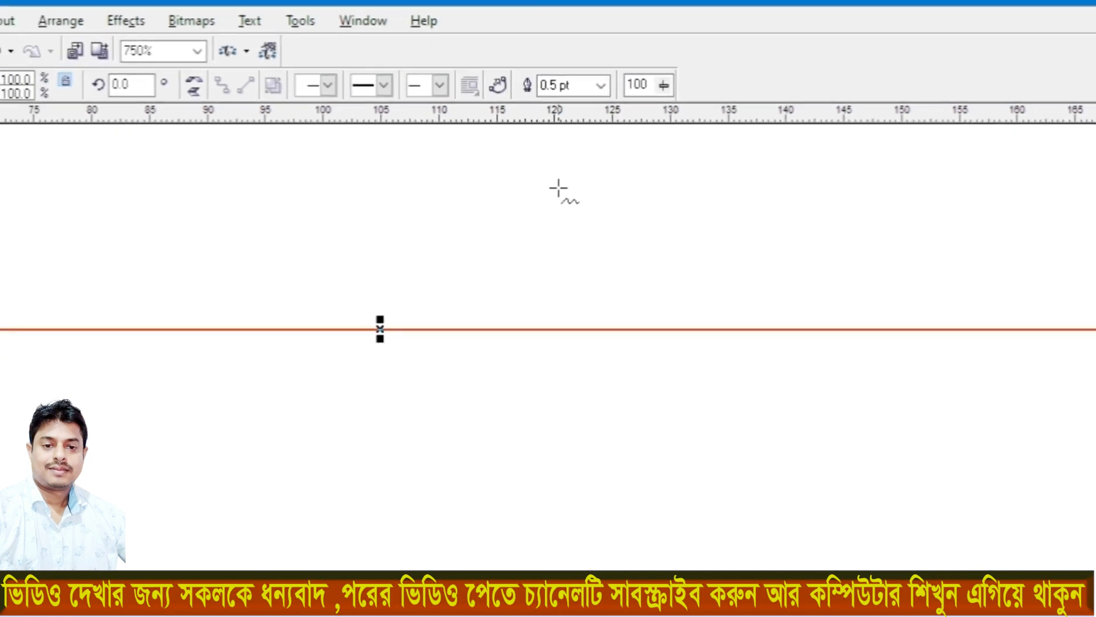
- Try an outline width of 1.0 pt on the red line
scroll(597, 238, down, 1)
click(599, 78)
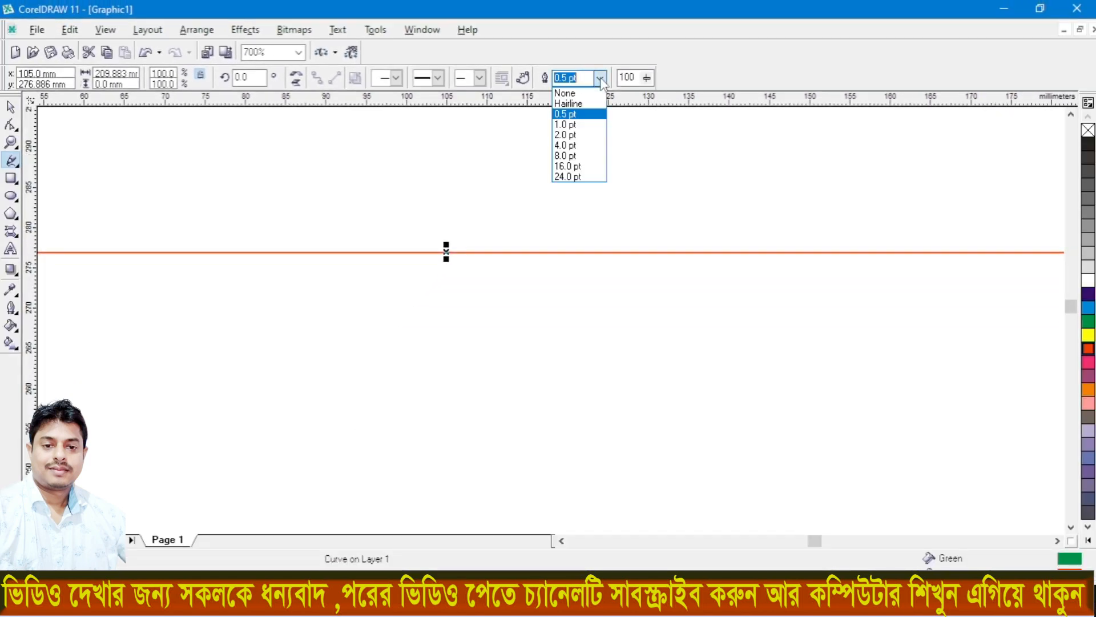
click(581, 124)
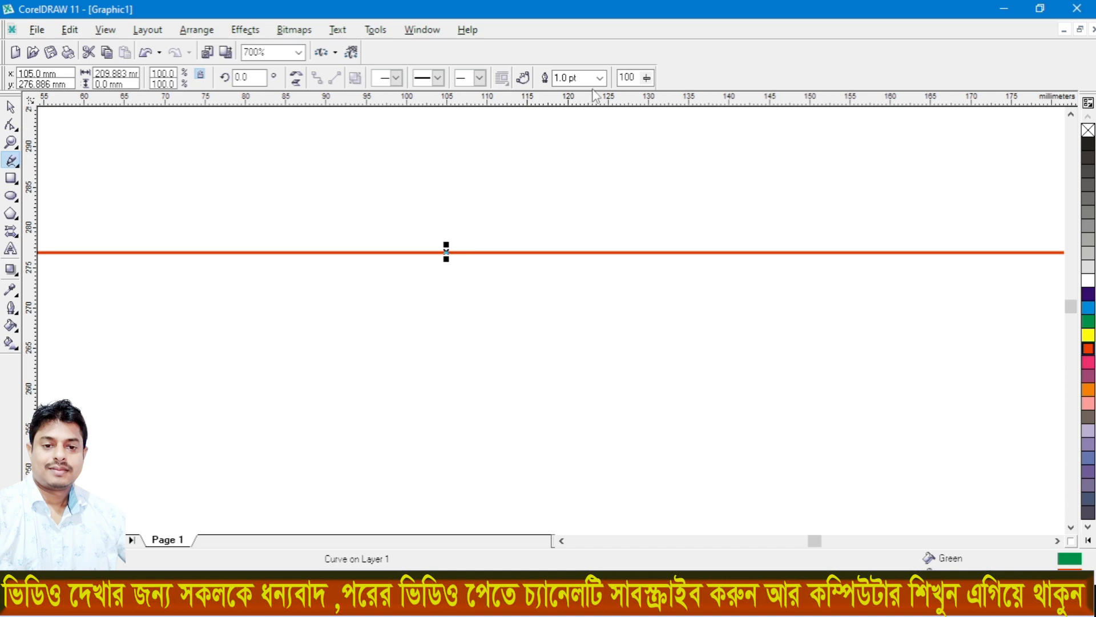
key(ctrl+z)
- Place a copy of the red horizontal line about 0.9 mm above the original to form a double line
scroll(522, 128, down, 5)
scroll(533, 118, up, 3)
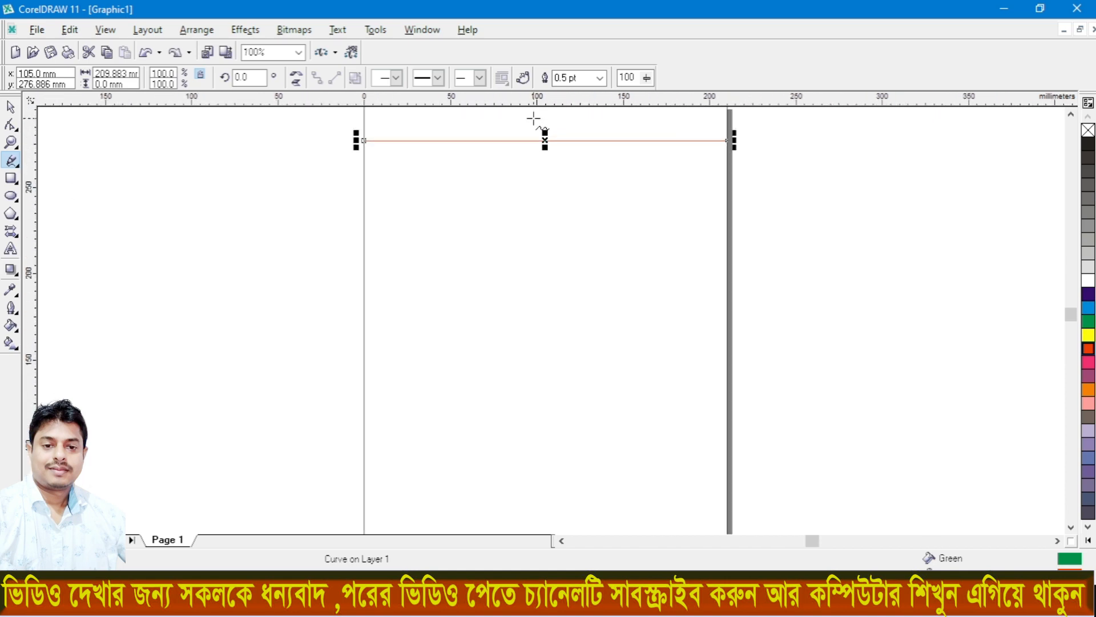
click(1071, 114)
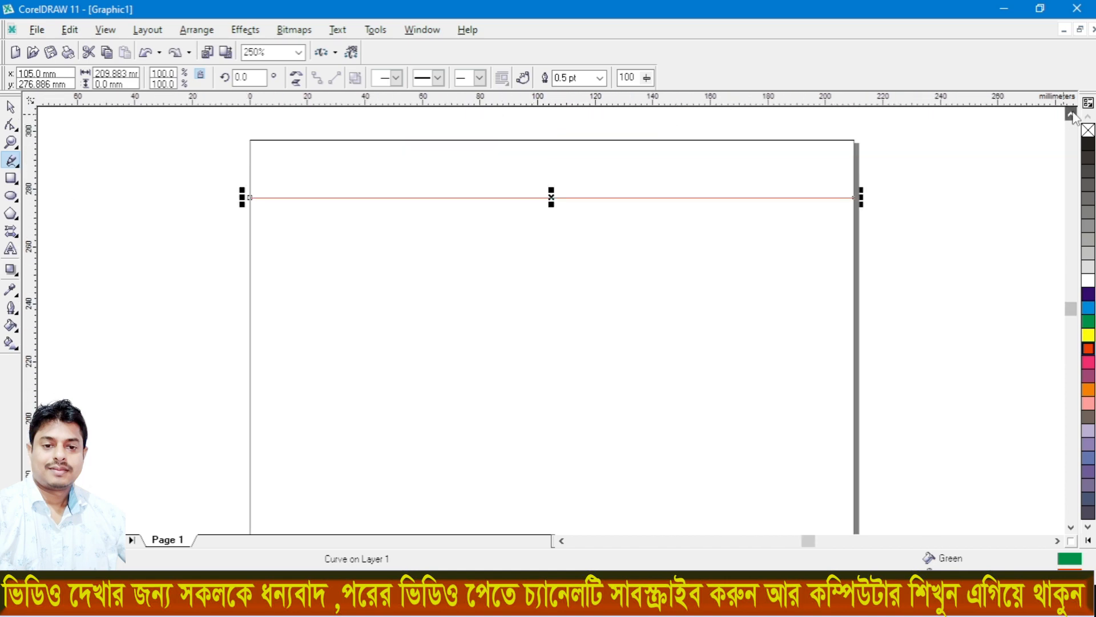
click(1071, 114)
click(1071, 114)
scroll(335, 256, up, 2)
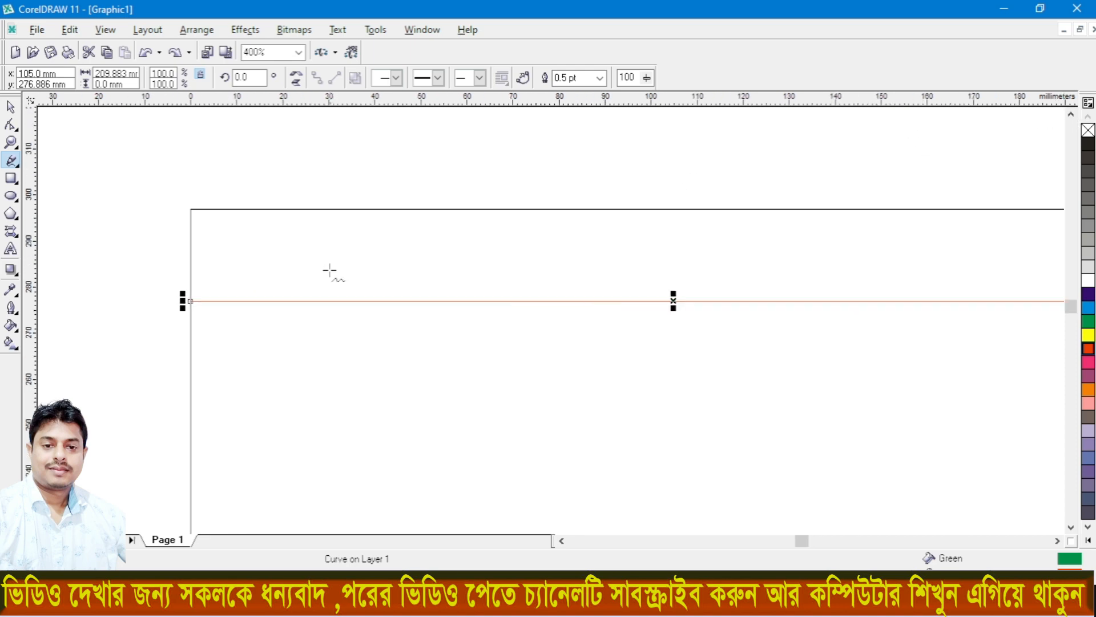
scroll(311, 286, up, 1)
scroll(308, 289, up, 1)
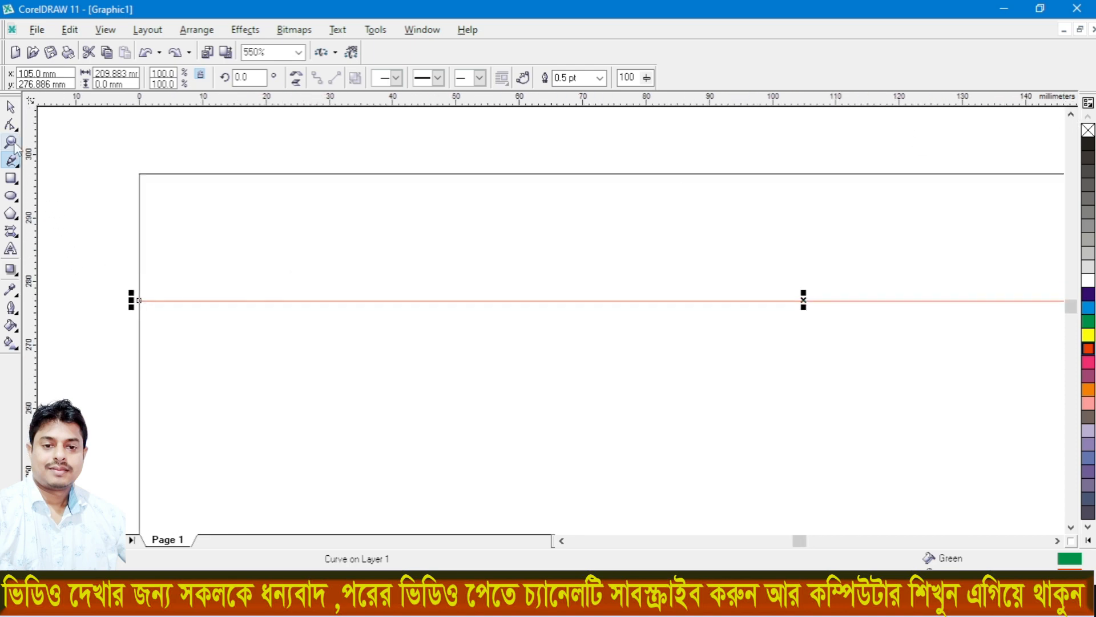
click(11, 108)
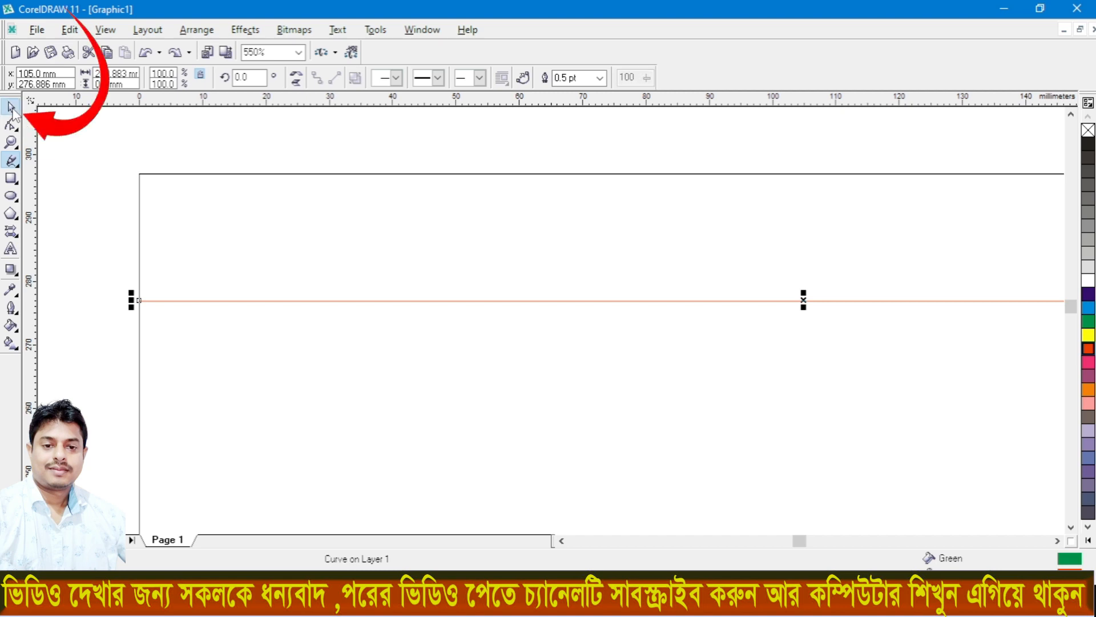
scroll(161, 292, up, 2)
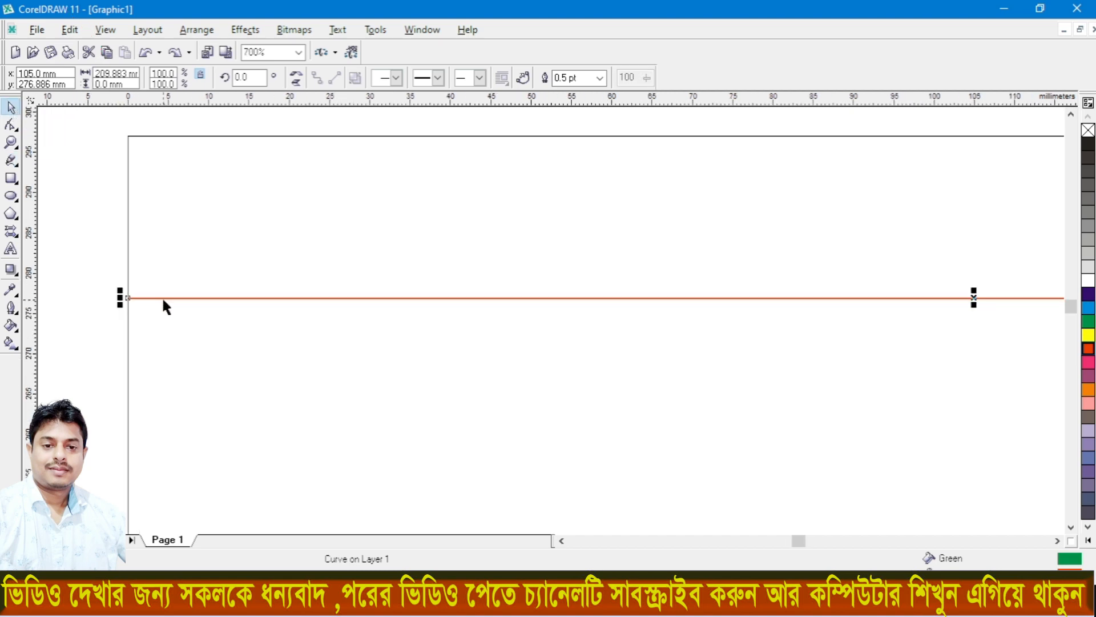
click(165, 298)
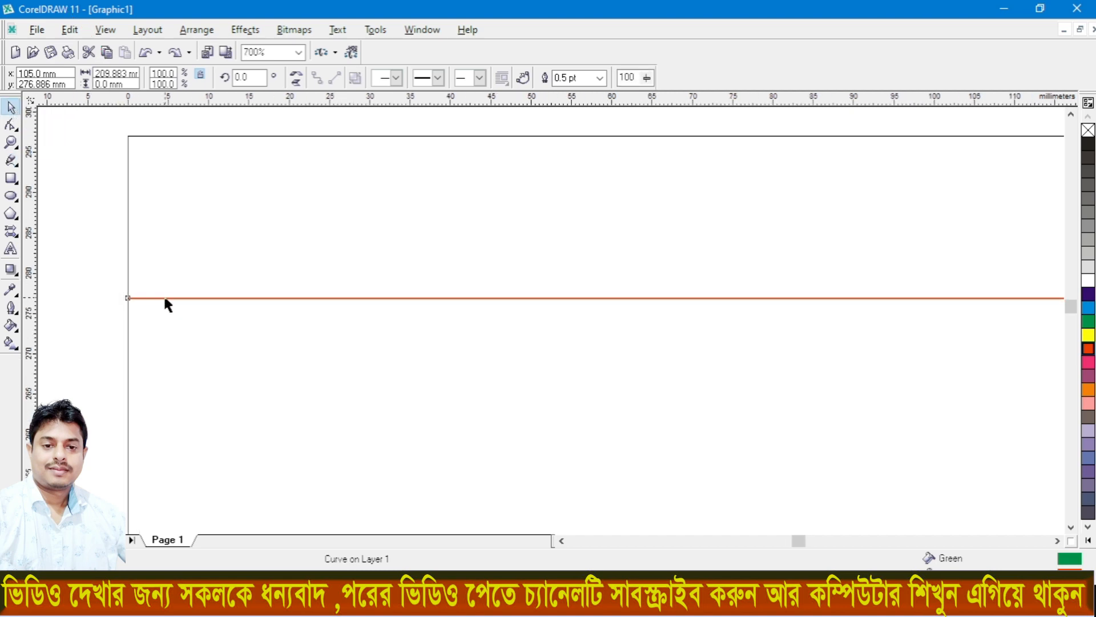
mouse_move(164, 299)
mouse_down()
mouse_move(165, 205)
mouse_move(165, 293)
mouse_up()
right_click(165, 293)
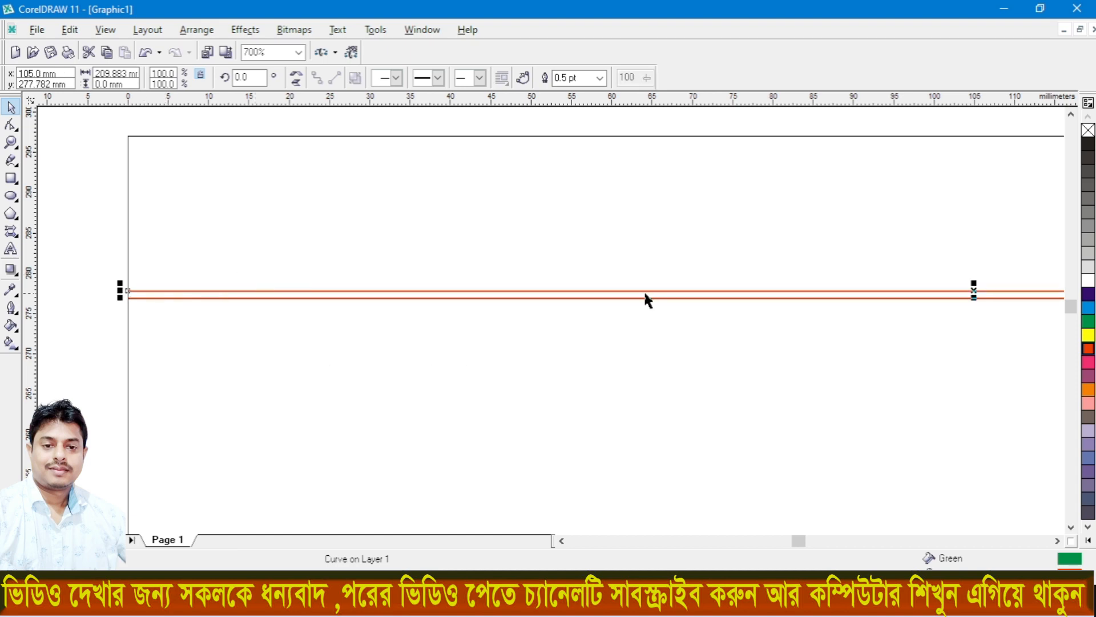
- Group the two red horizontal lines together and deselect them
scroll(347, 292, down, 4)
scroll(341, 294, up, 2)
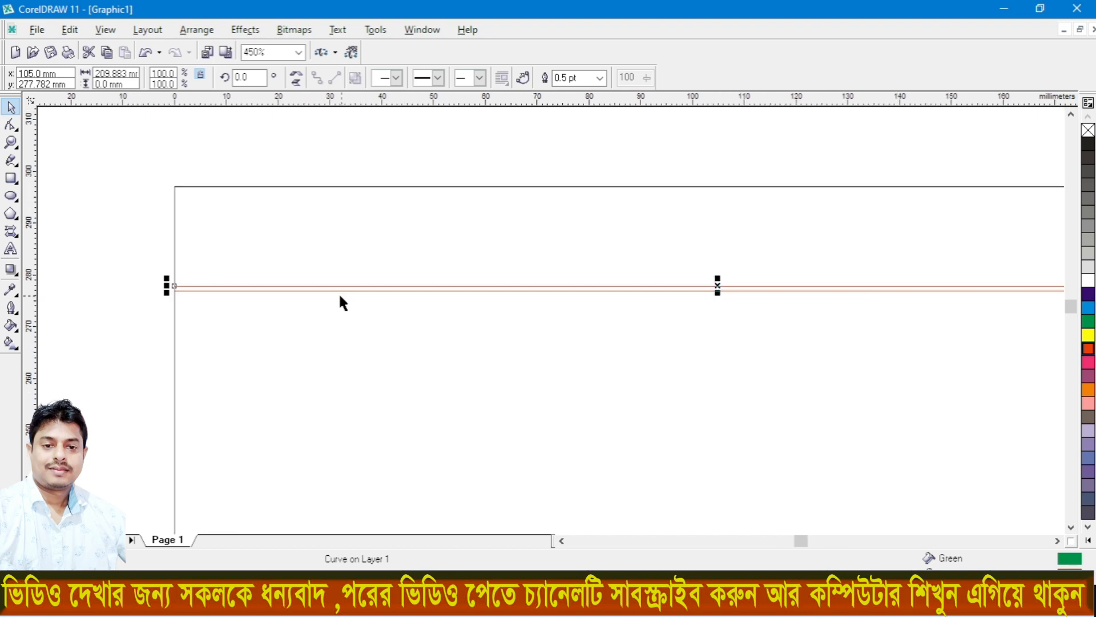
scroll(196, 286, down, 1)
scroll(197, 287, down, 1)
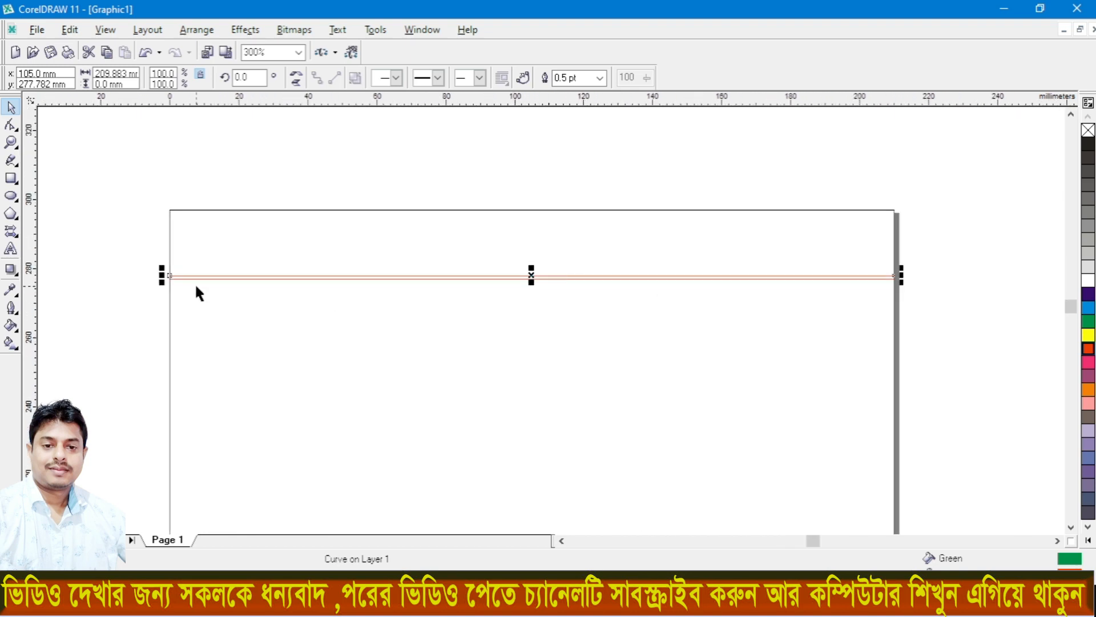
click(112, 243)
drag(114, 249, 924, 319)
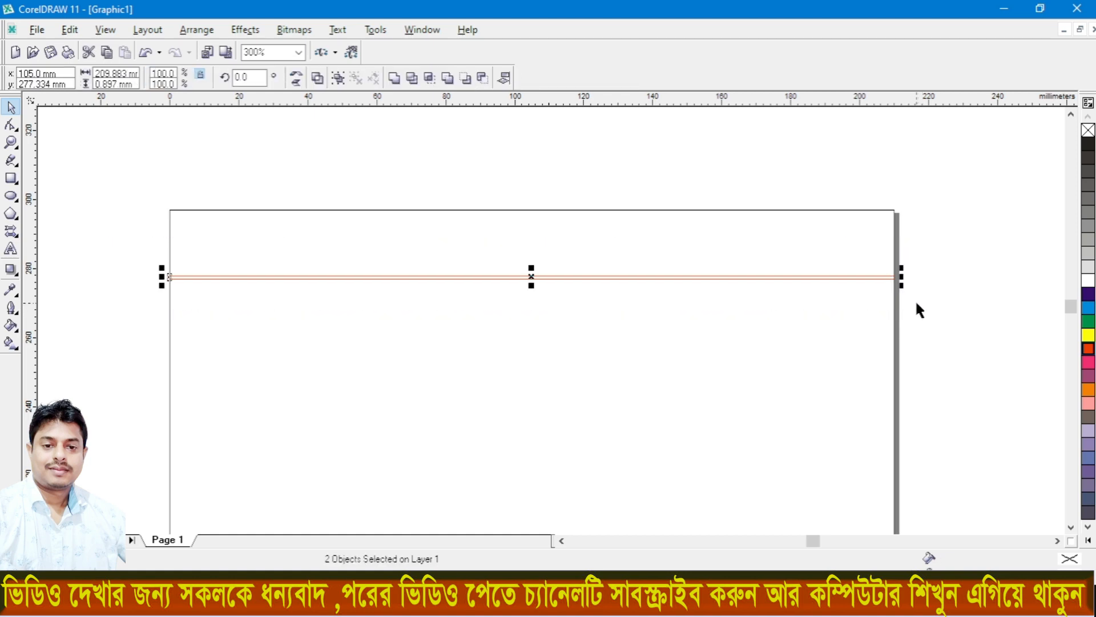
key(ctrl+g)
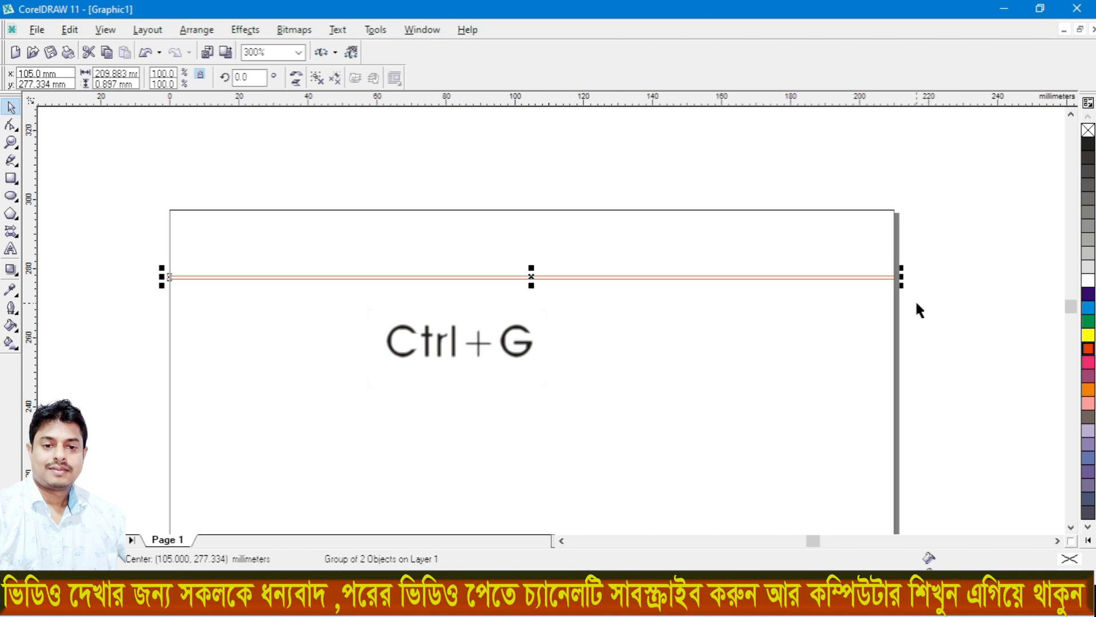
click(288, 191)
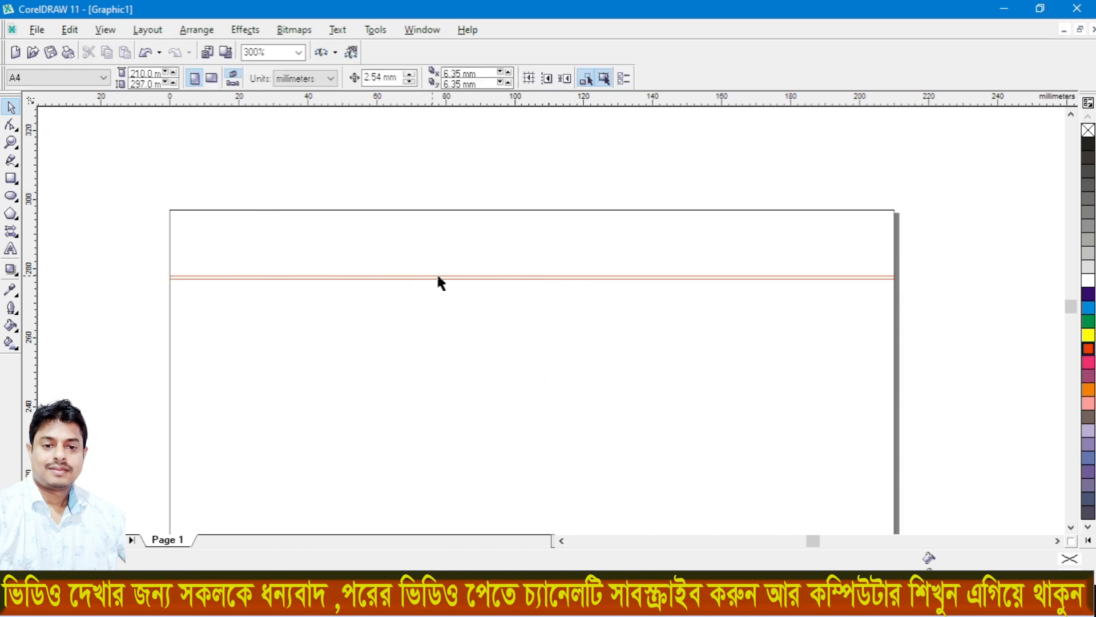
- Copy the grouped red line pair and paste a duplicate in place
click(313, 280)
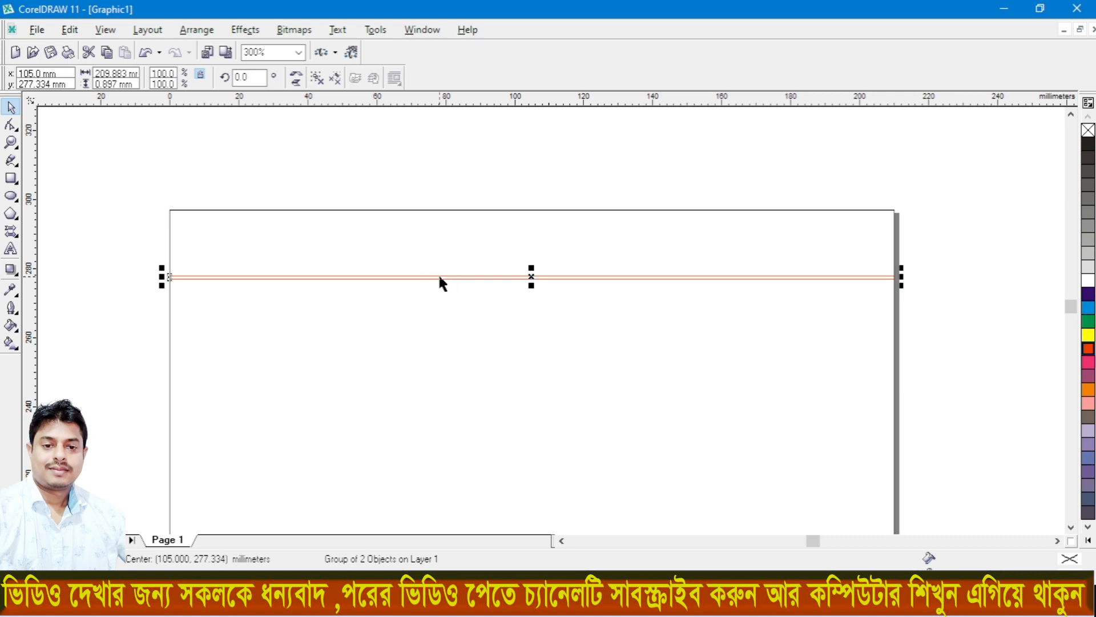
drag(439, 277, 394, 272)
key(ctrl+c)
key(ctrl+v)
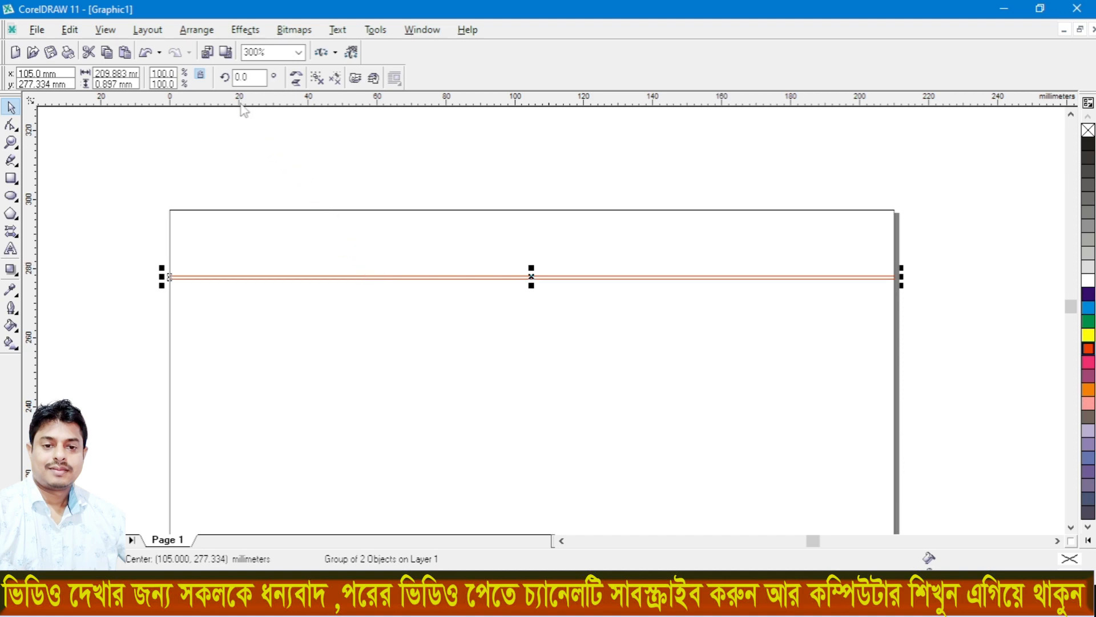
- Rotate the duplicated red line pair by 90 degrees to make it vertical
click(236, 79)
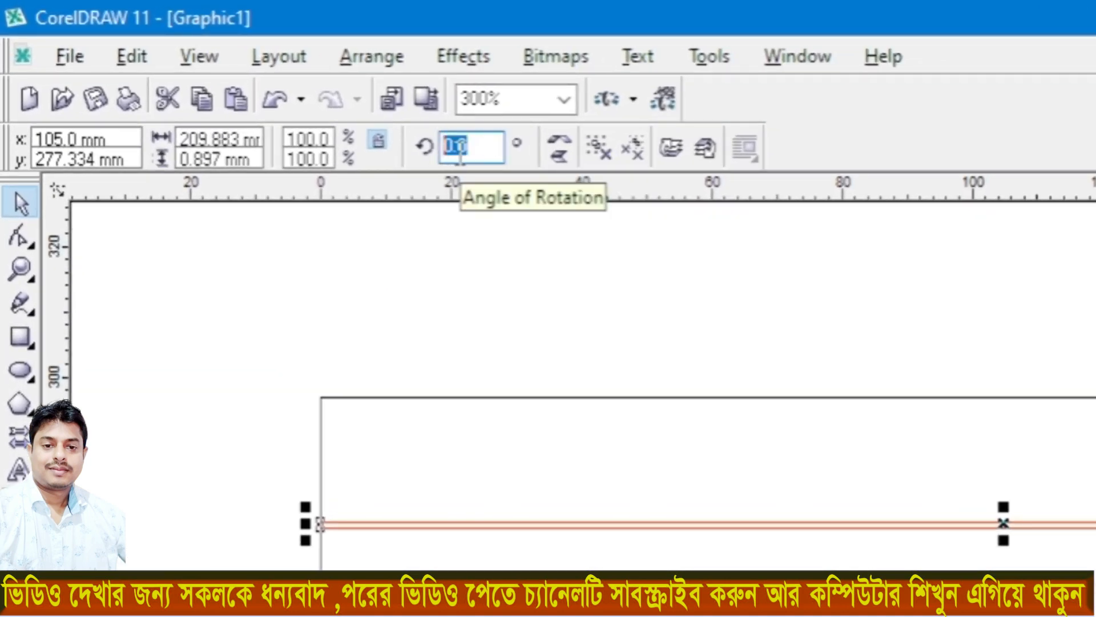
text(90)
key(Return)
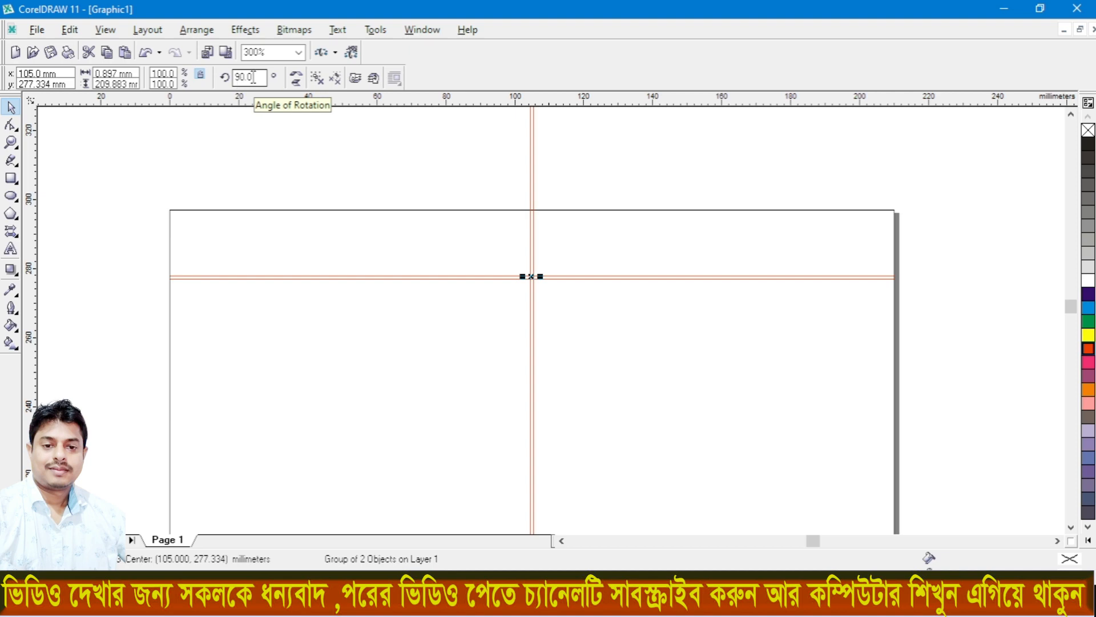
- Move the vertical red line pair to about 22.5 mm from the page's left edge, with its upper end at the page top
scroll(483, 243, down, 3)
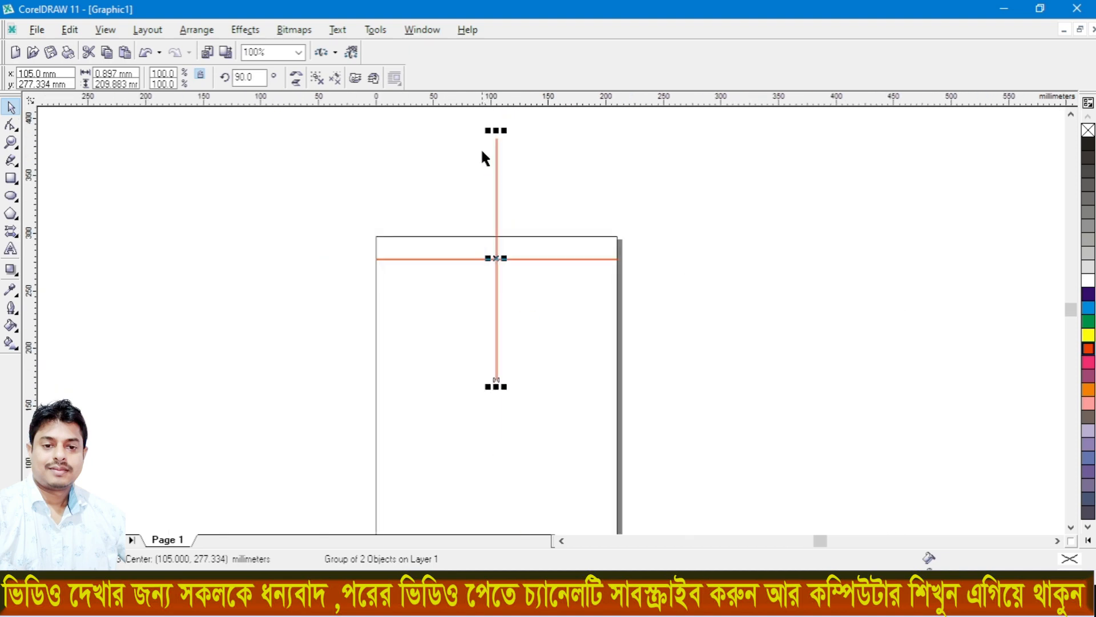
scroll(482, 257, up, 4)
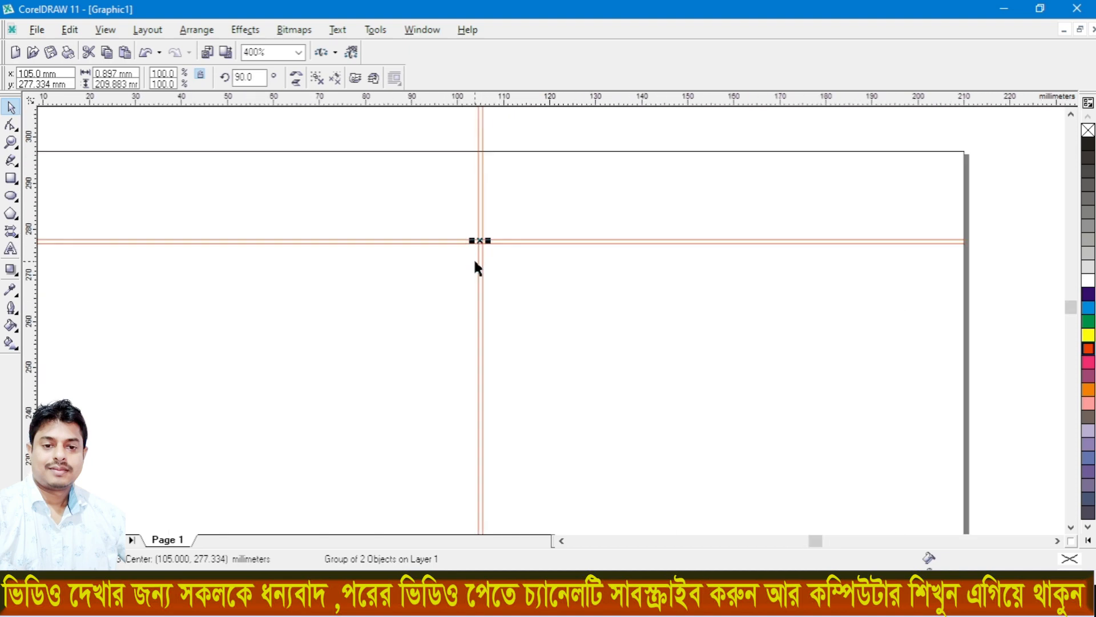
drag(480, 243, 140, 373)
scroll(502, 302, down, 3)
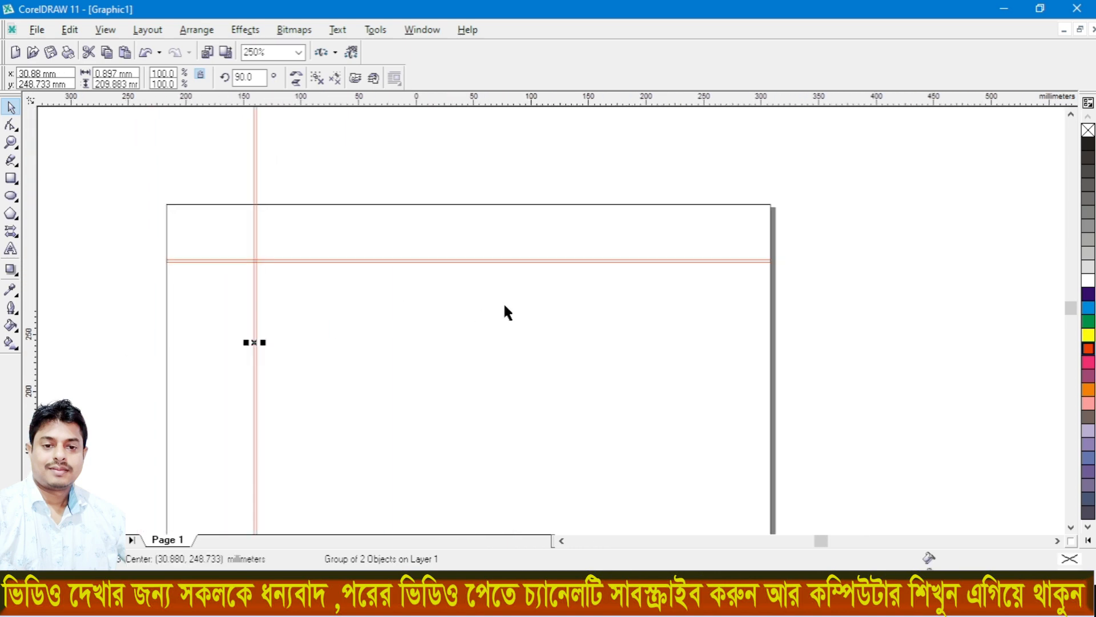
drag(410, 320, 398, 383)
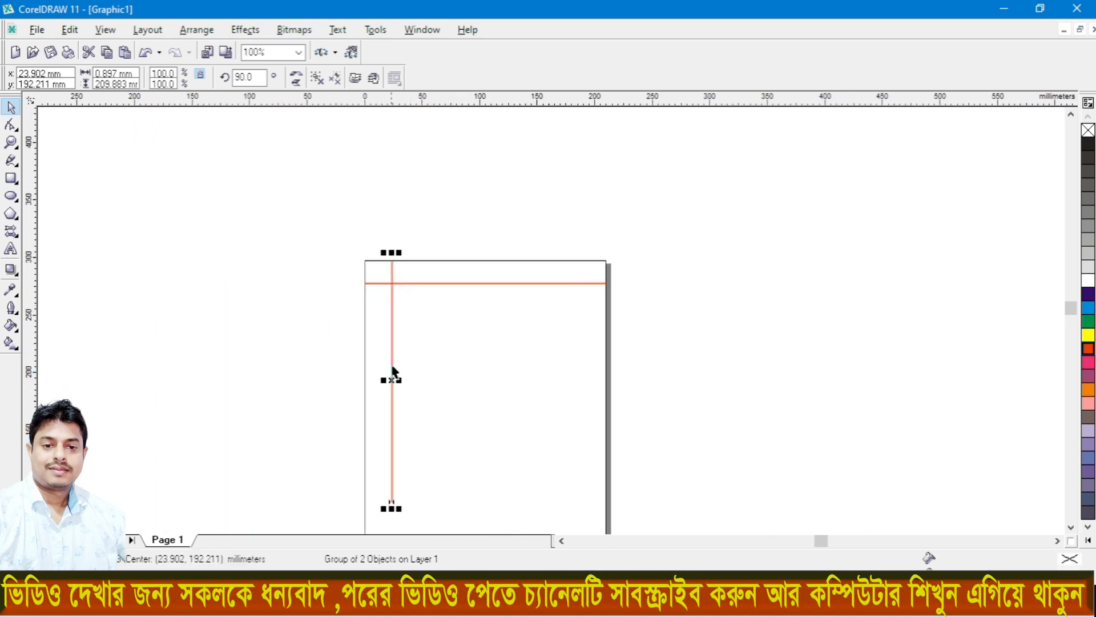
- Stretch the vertical red line pair down to the page's bottom edge, to a height of about 296.6 mm
scroll(370, 324, down, 1)
scroll(337, 509, up, 4)
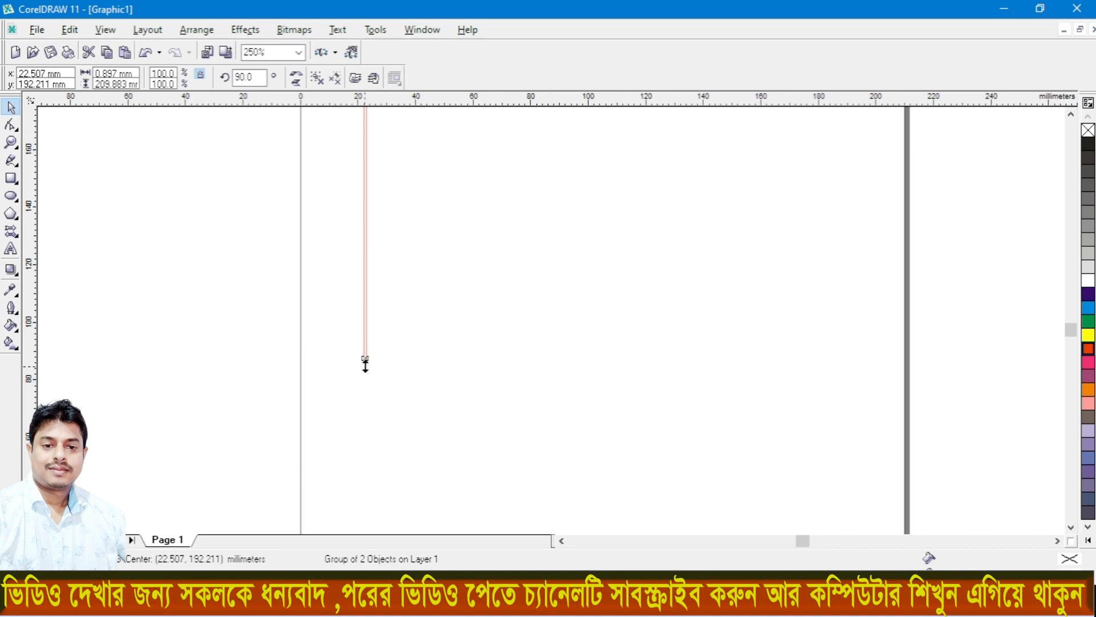
drag(366, 363, 370, 460)
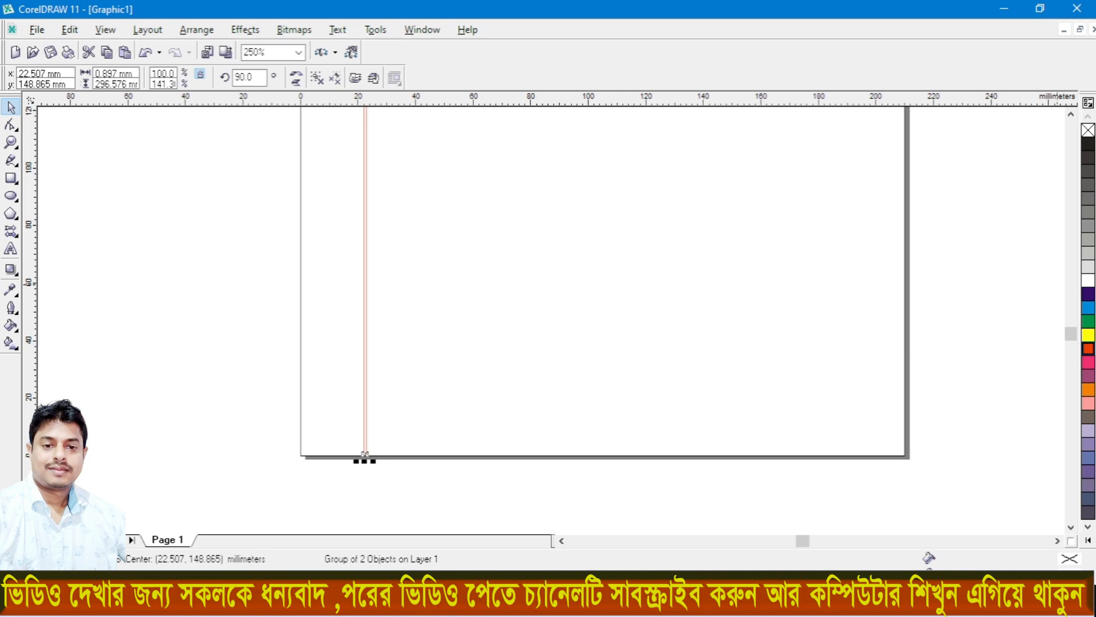
click(1071, 115)
click(1071, 115)
click(1071, 114)
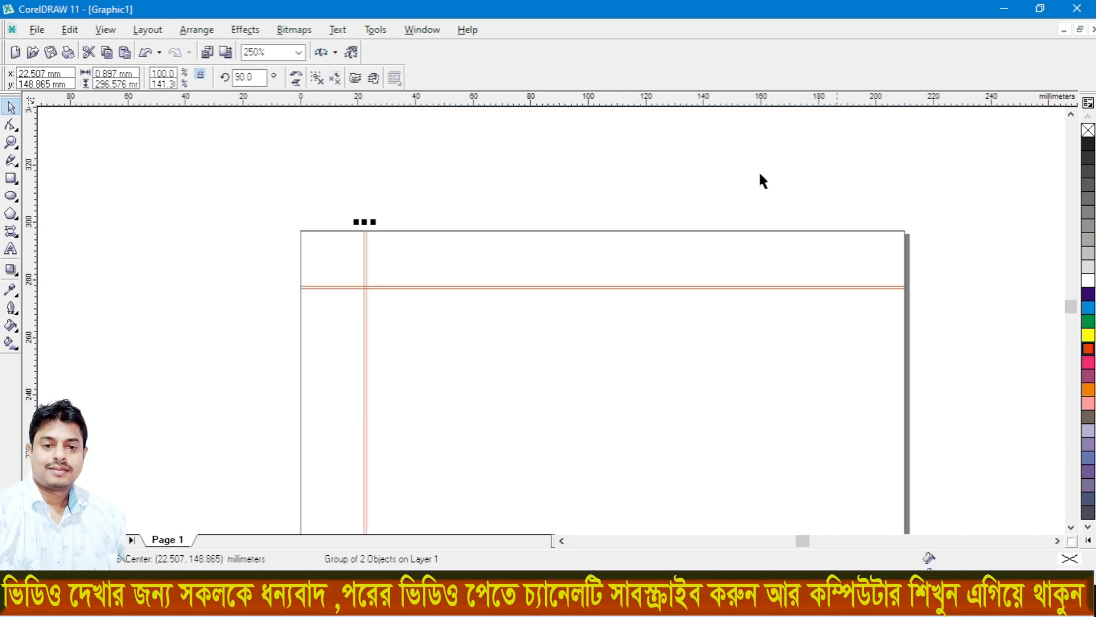
- Draw a straight horizontal line about 210 mm long across the page, about 9 mm below the red header lines
scroll(583, 242, up, 3)
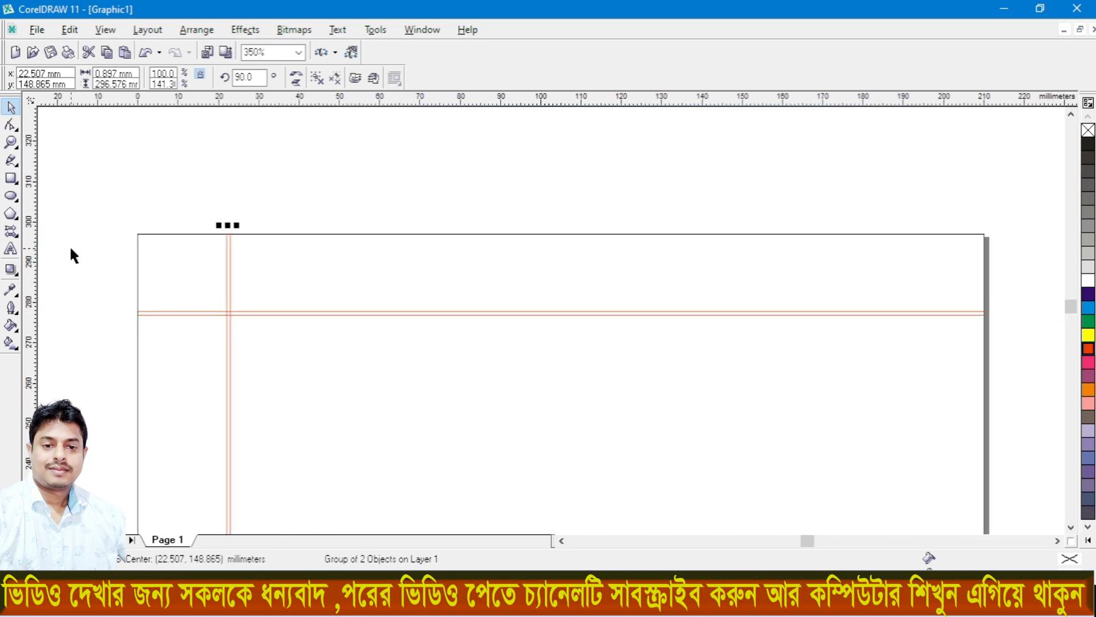
click(11, 160)
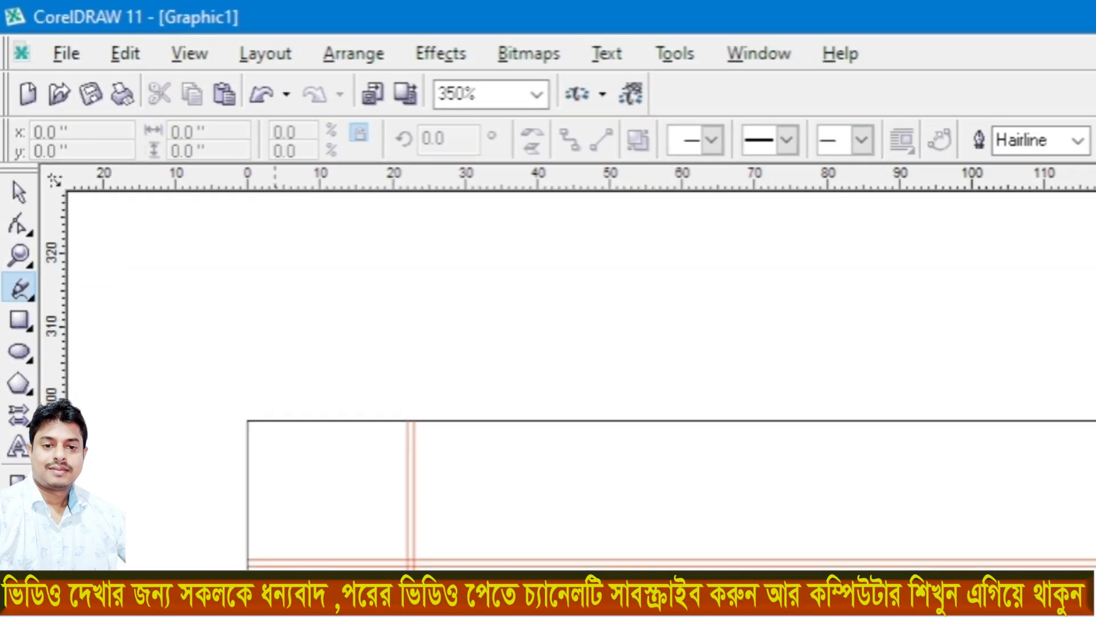
scroll(268, 563, up, 2)
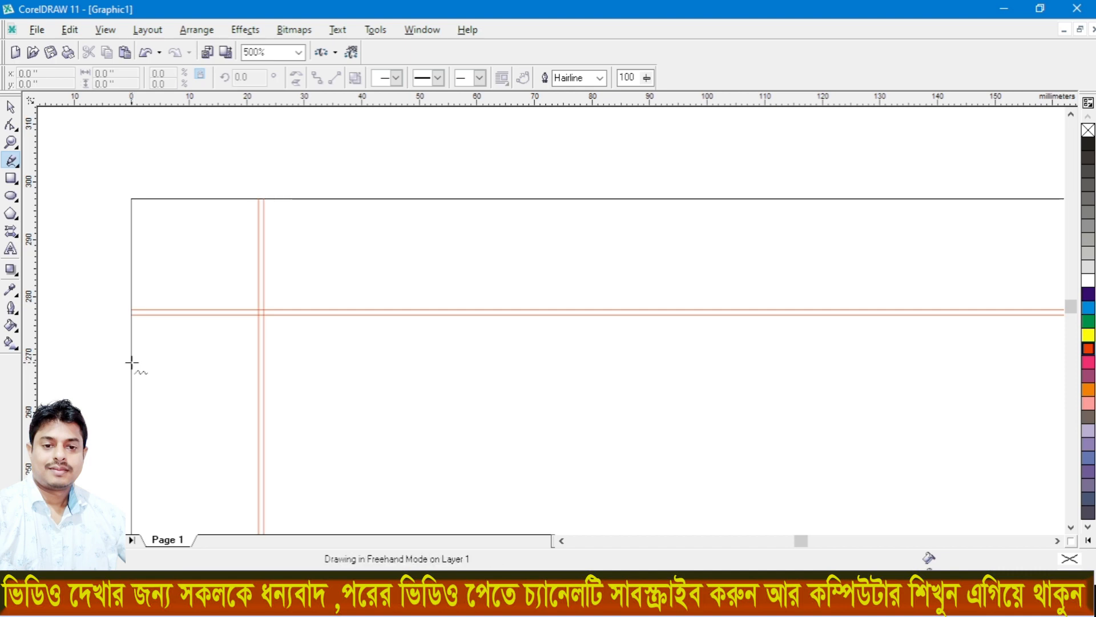
key(ctrl)
click(133, 362)
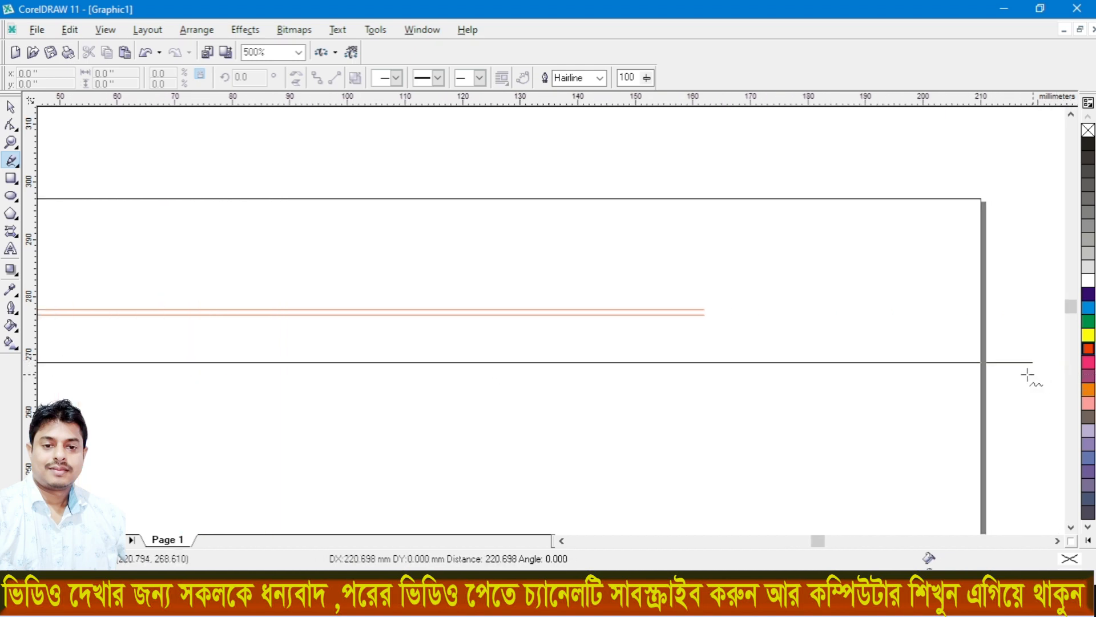
click(979, 375)
- Give the new horizontal line a 0.5 pt outline width and a short-dashed outline style
scroll(424, 318, up, 2)
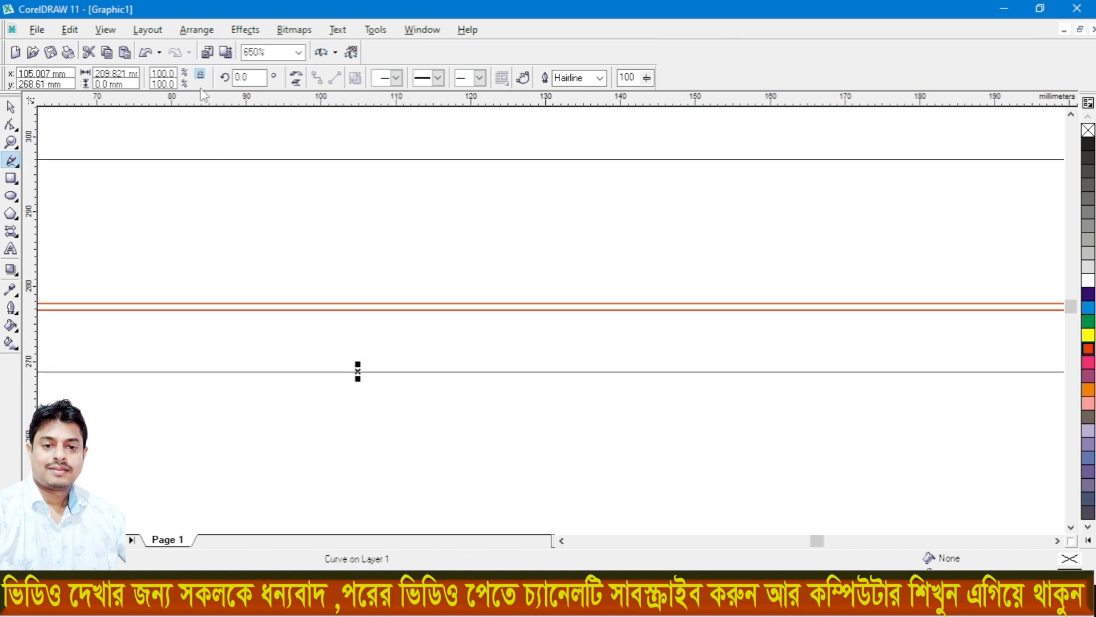
click(601, 78)
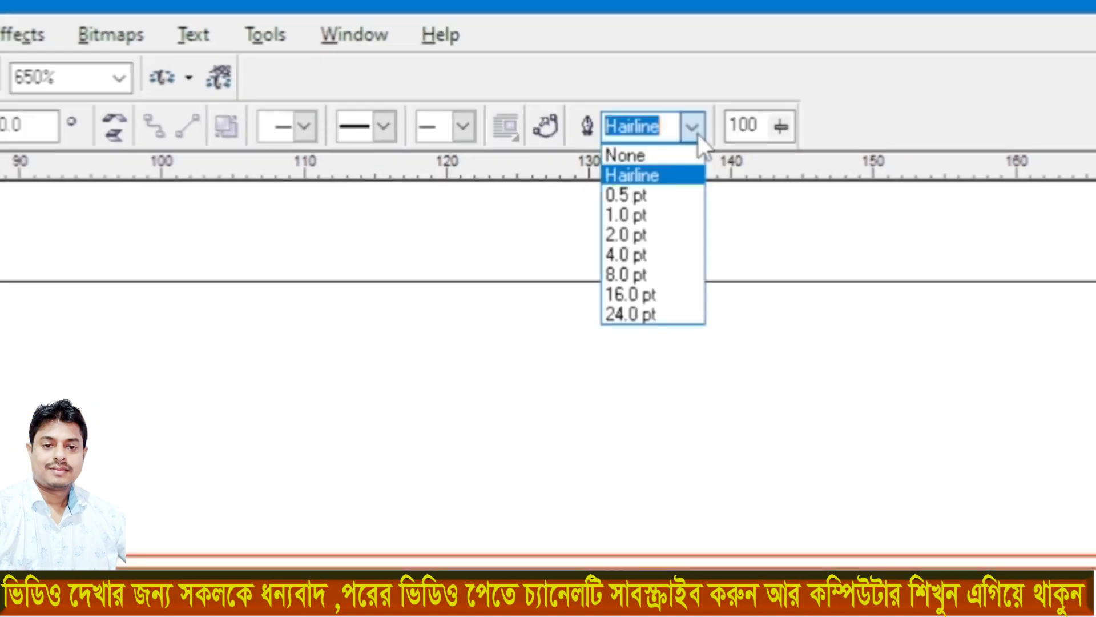
click(650, 196)
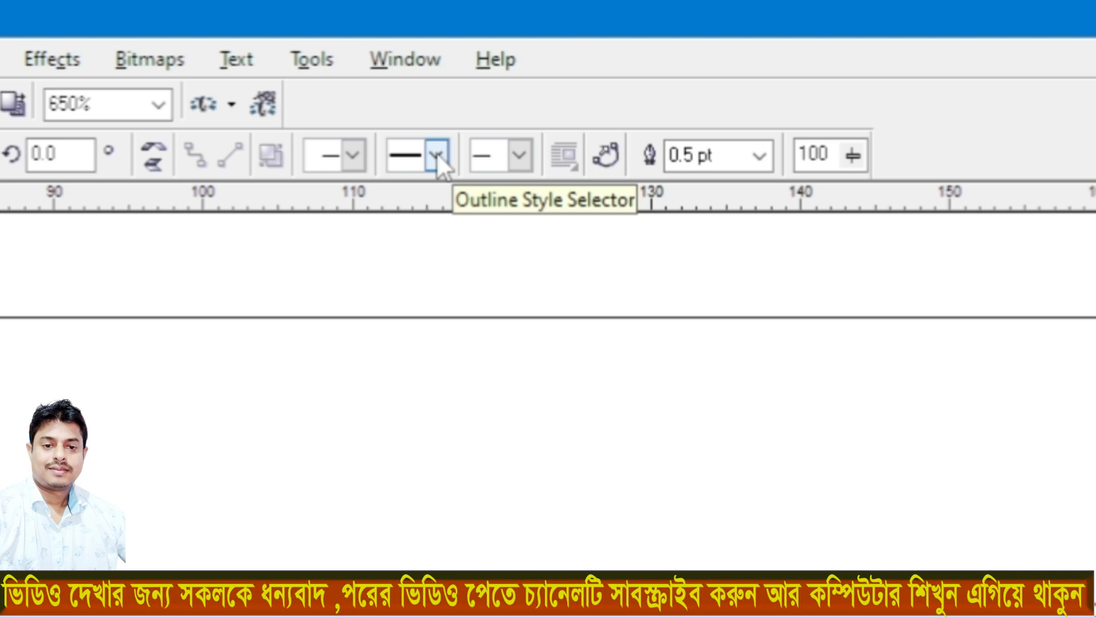
click(436, 153)
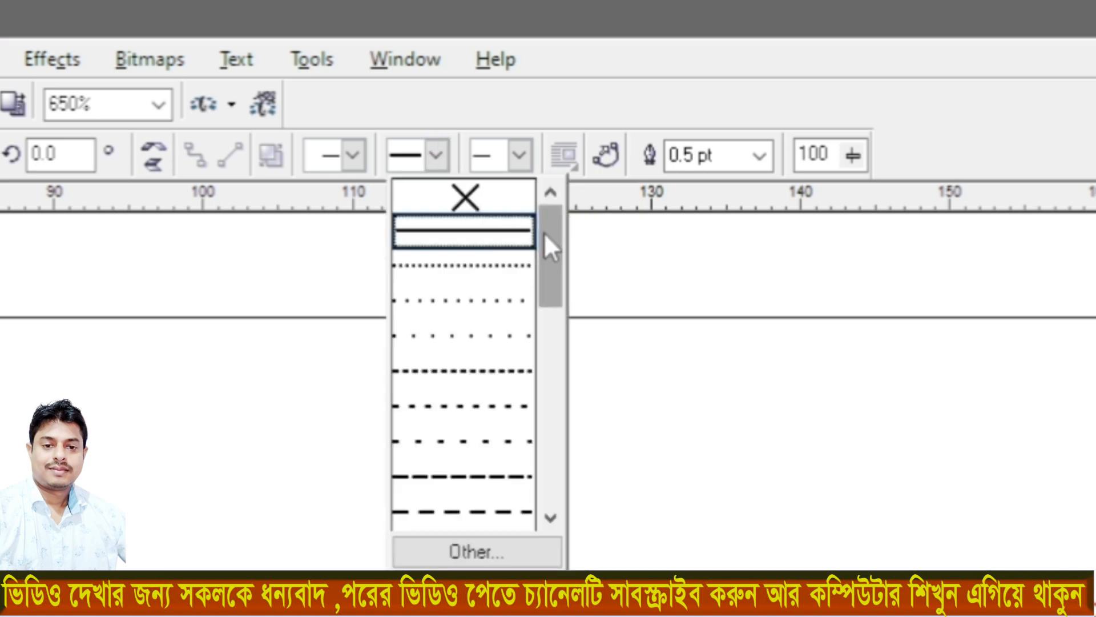
mouse_move(545, 234)
mouse_down()
mouse_move(557, 465)
mouse_move(543, 248)
mouse_up()
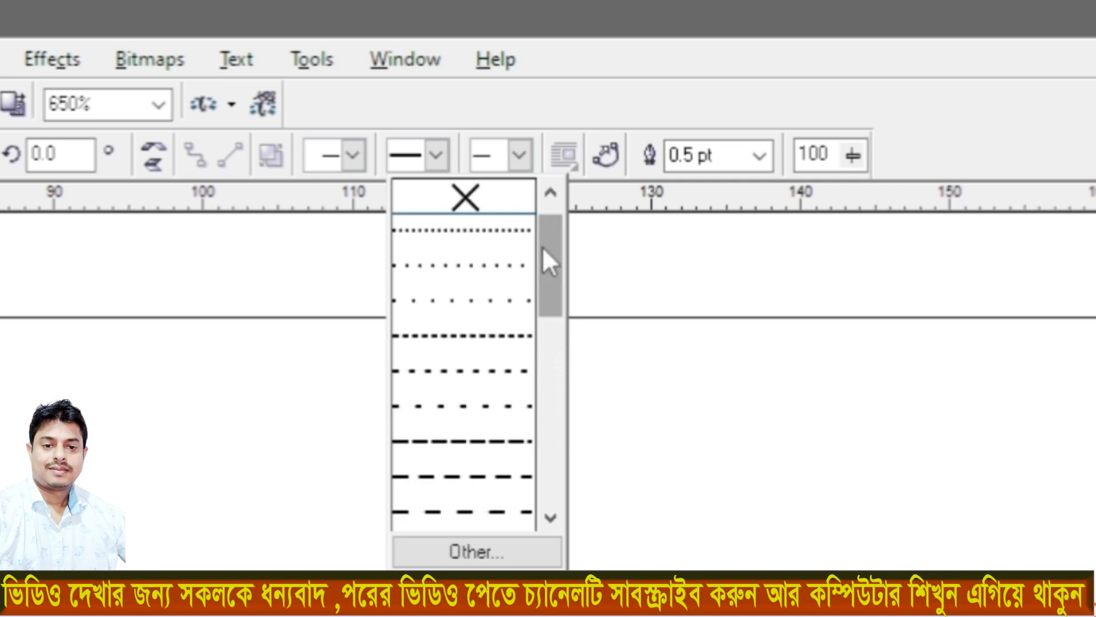
click(481, 377)
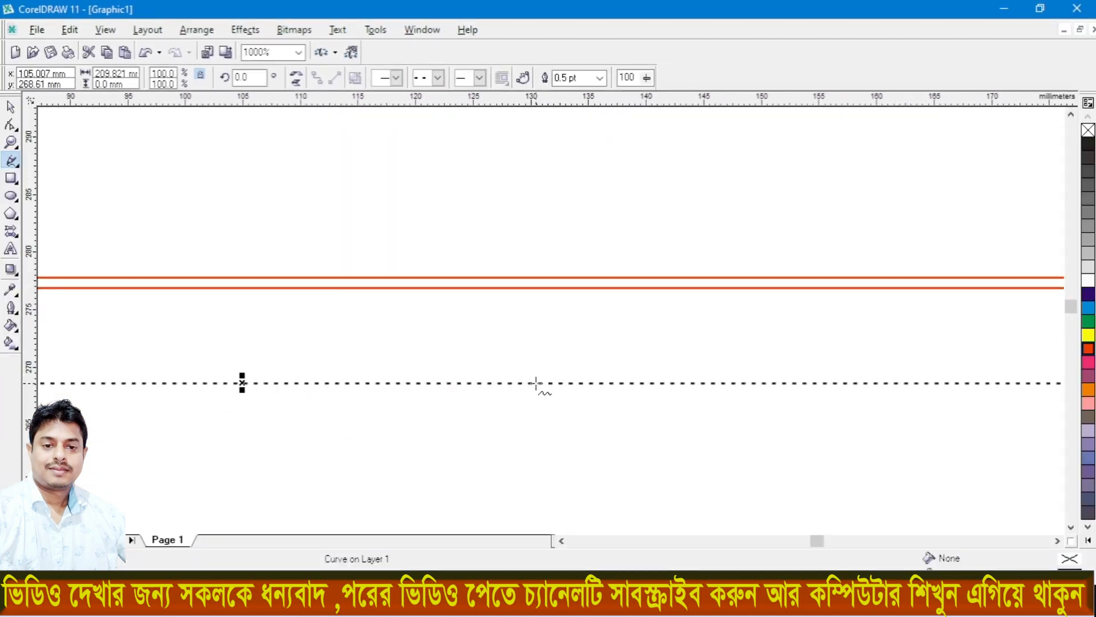
- Place a copy of the dashed line about 7.7 mm below the original
scroll(563, 562, down, 3)
scroll(431, 423, up, 1)
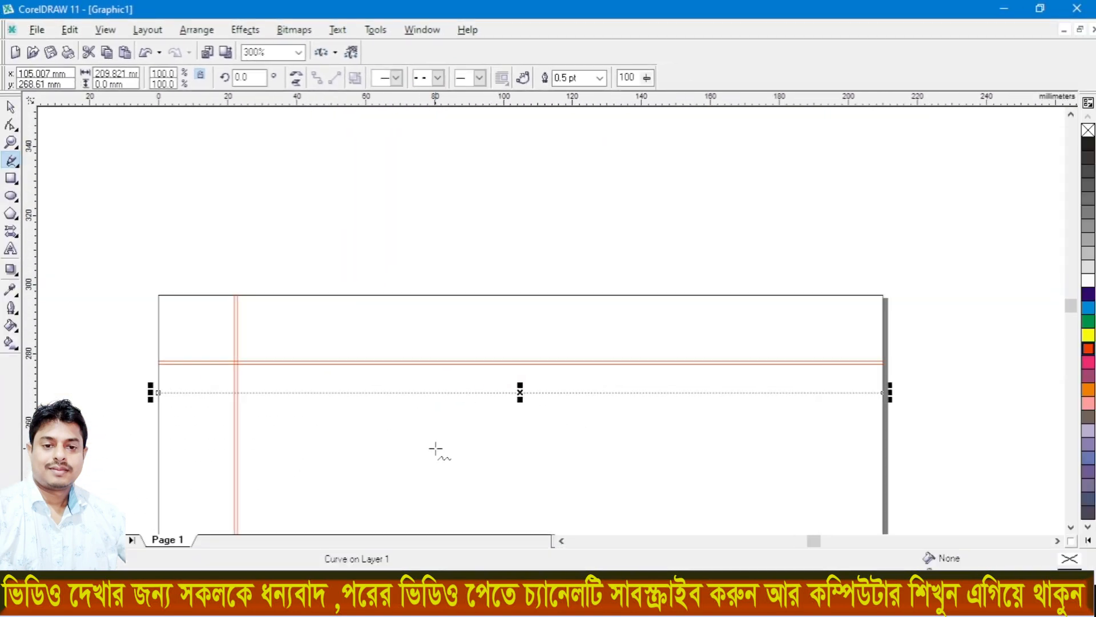
scroll(434, 449, up, 1)
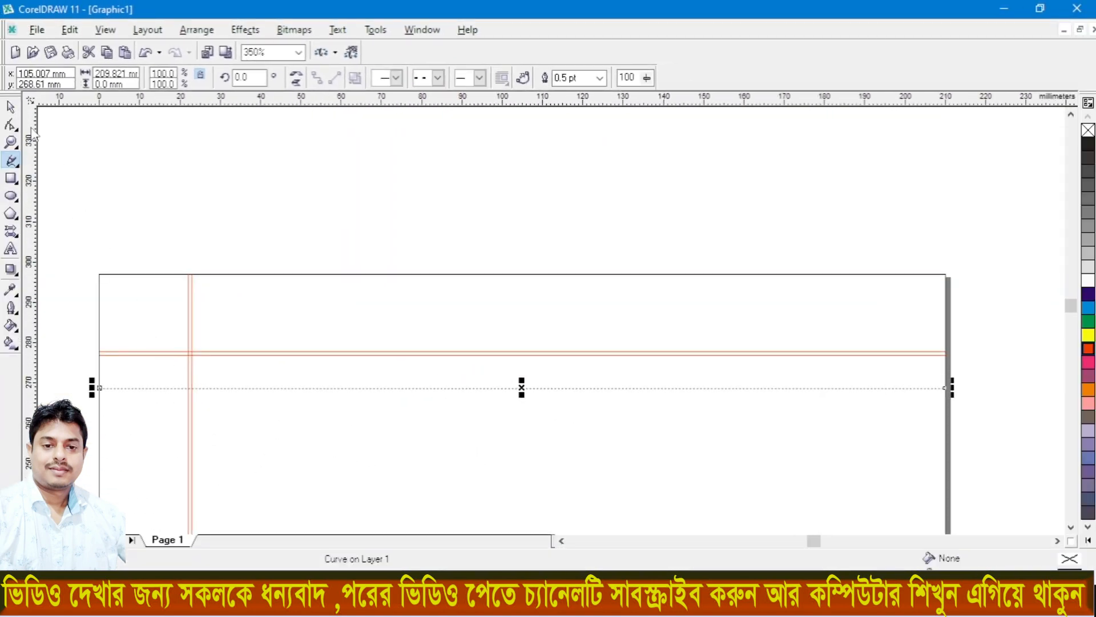
click(10, 107)
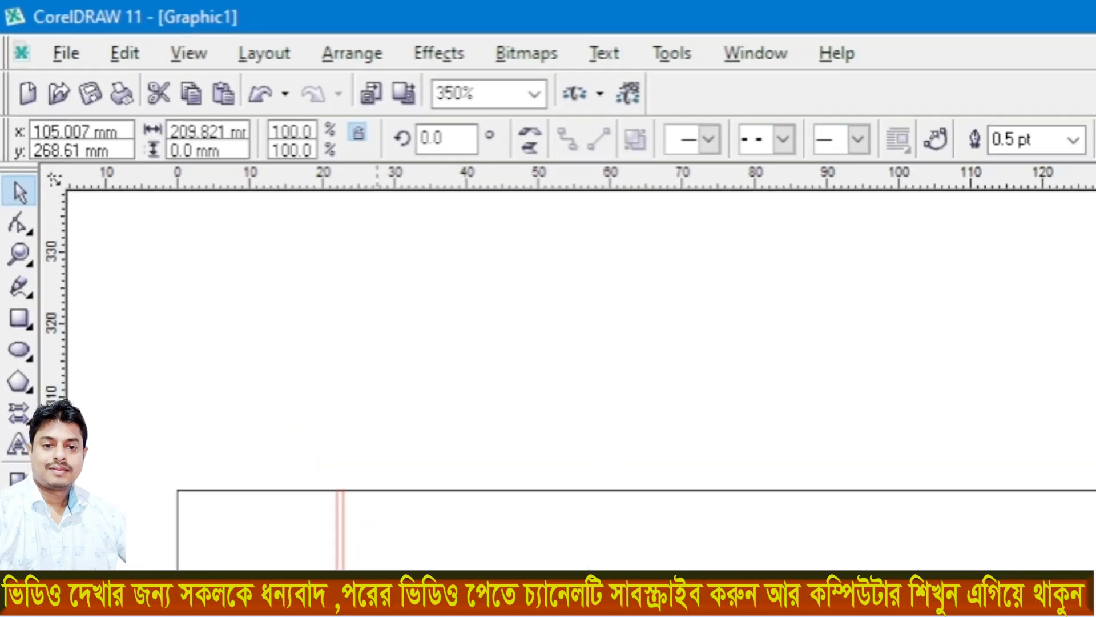
scroll(135, 419, up, 4)
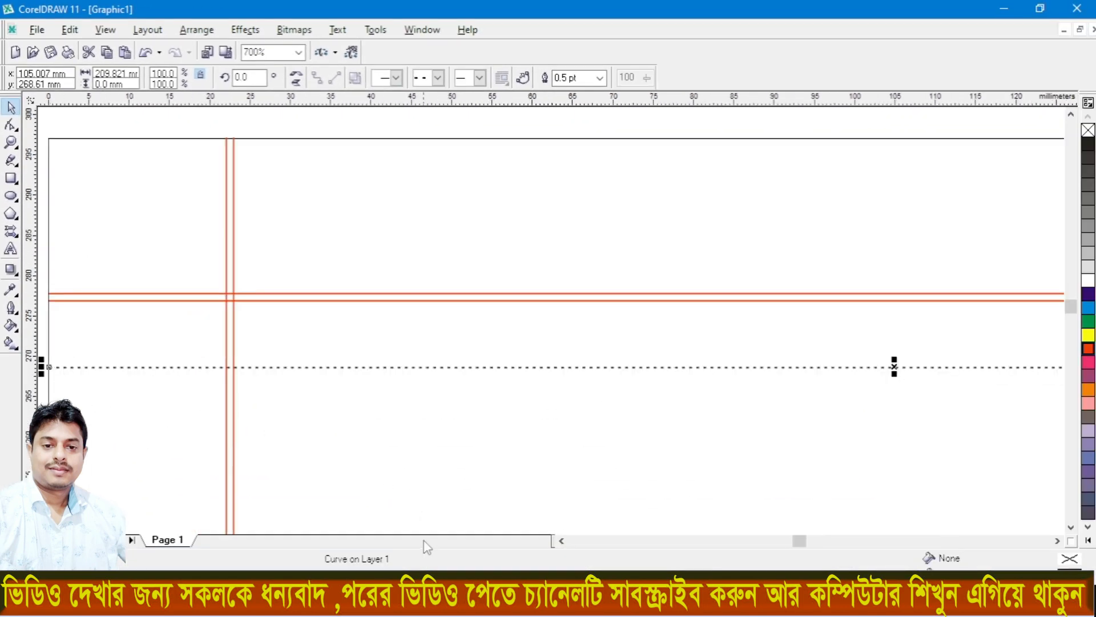
click(562, 541)
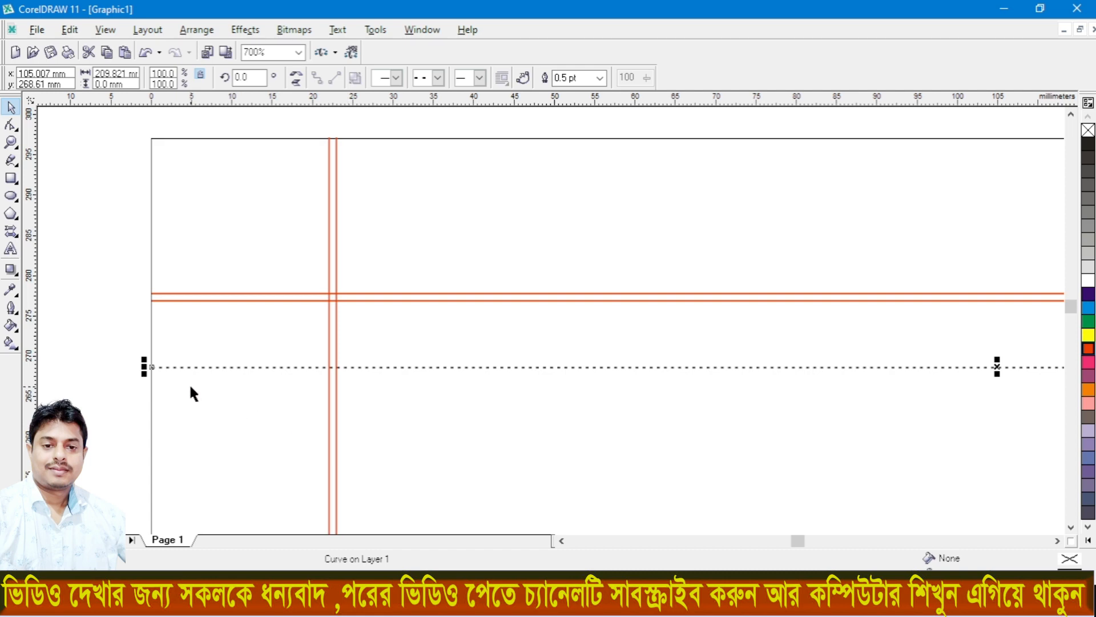
scroll(190, 386, up, 1)
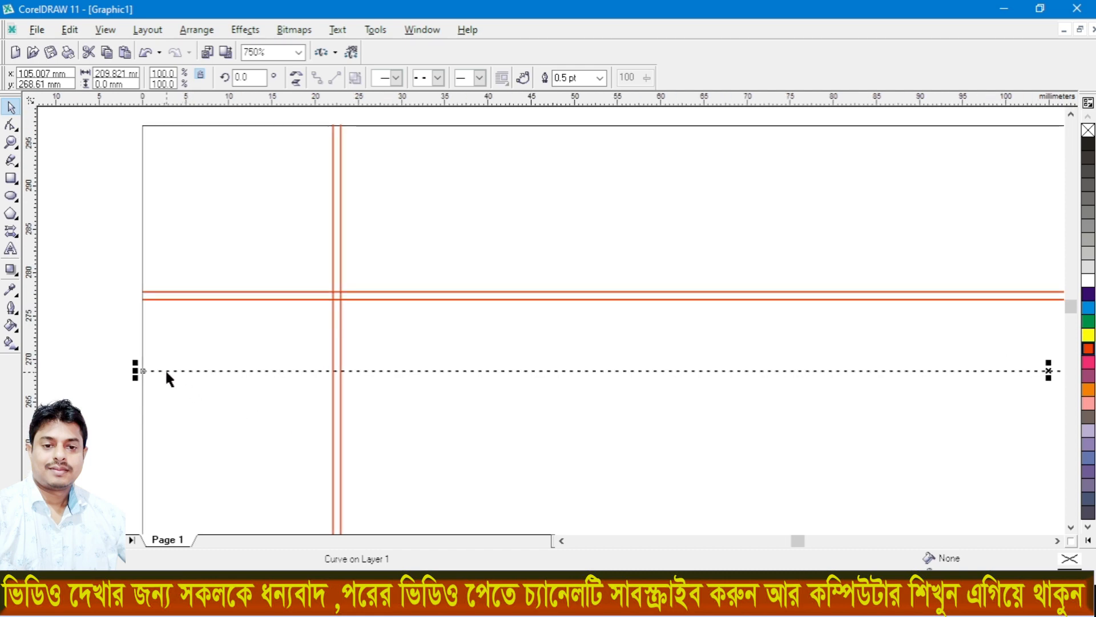
drag(167, 371, 166, 435)
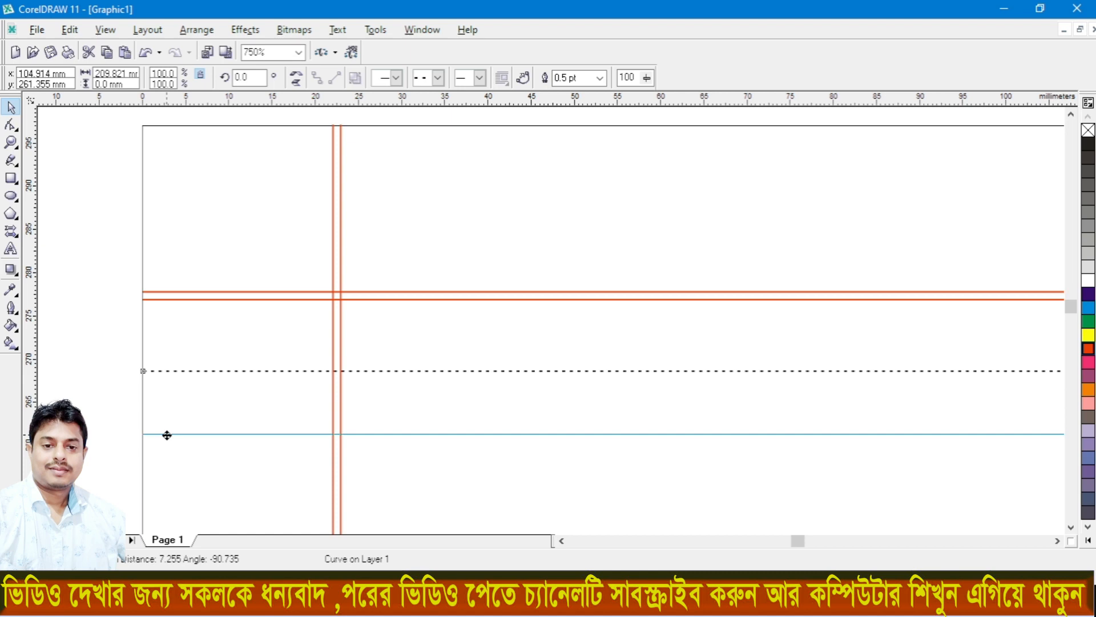
drag(166, 435, 166, 439)
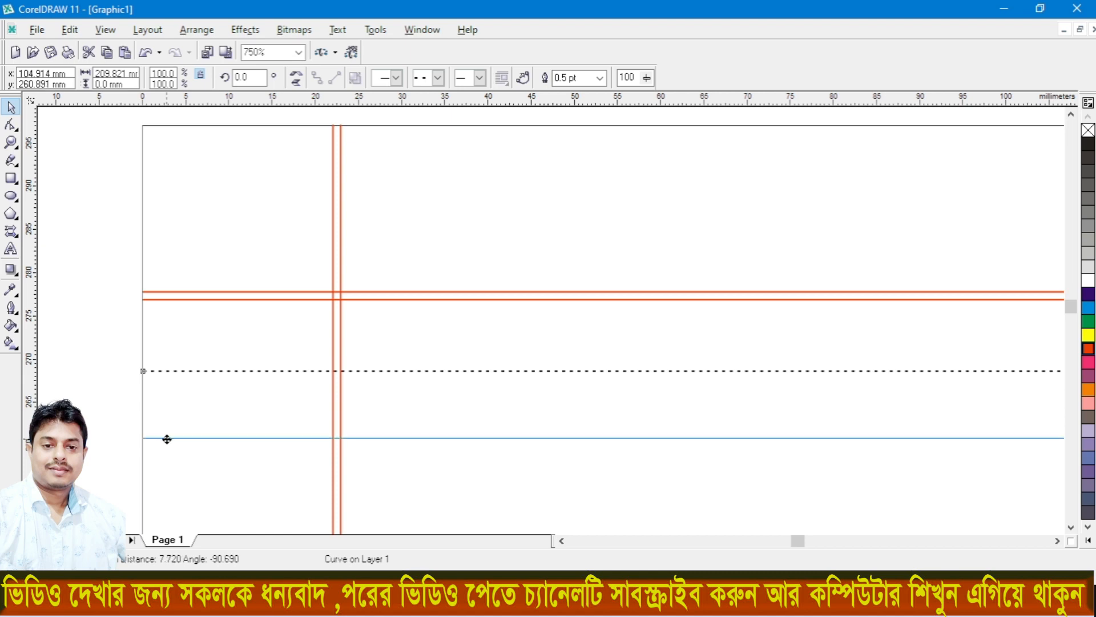
right_click(165, 435)
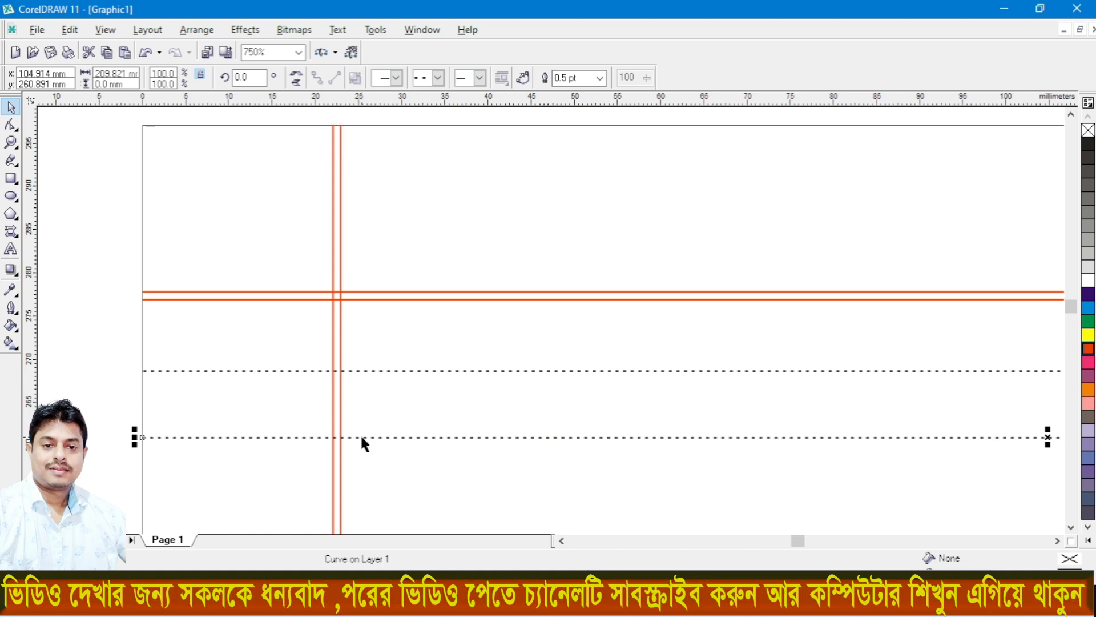
- Repeat the dashed line's duplication at the same spacing of about 7.7 mm until ruled lines fill the page down to its bottom edge
scroll(170, 355, down, 3)
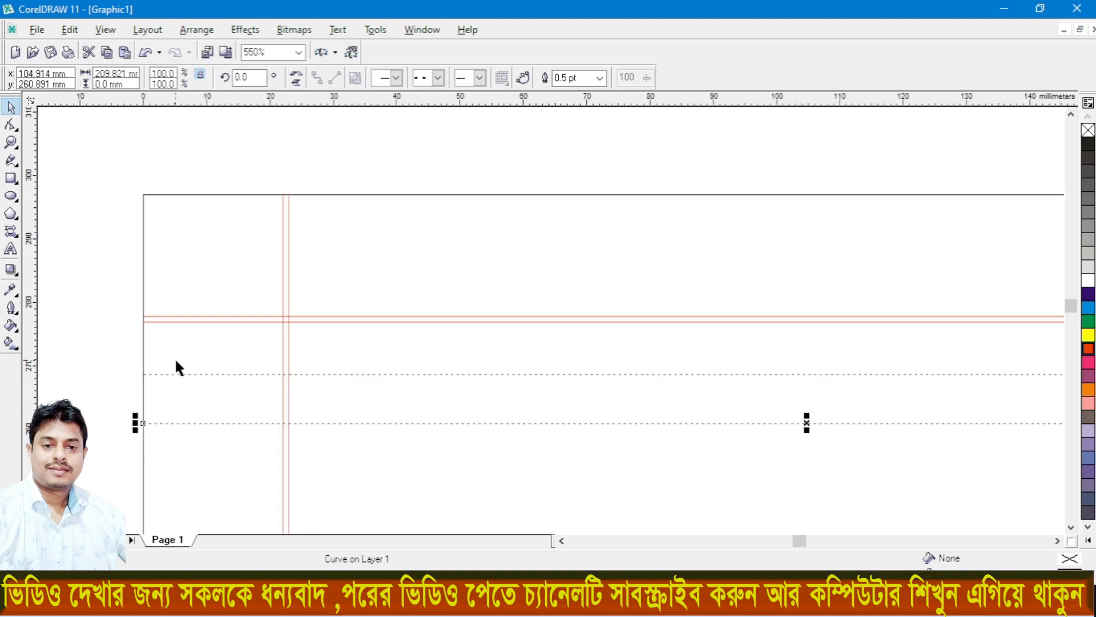
scroll(177, 364, down, 1)
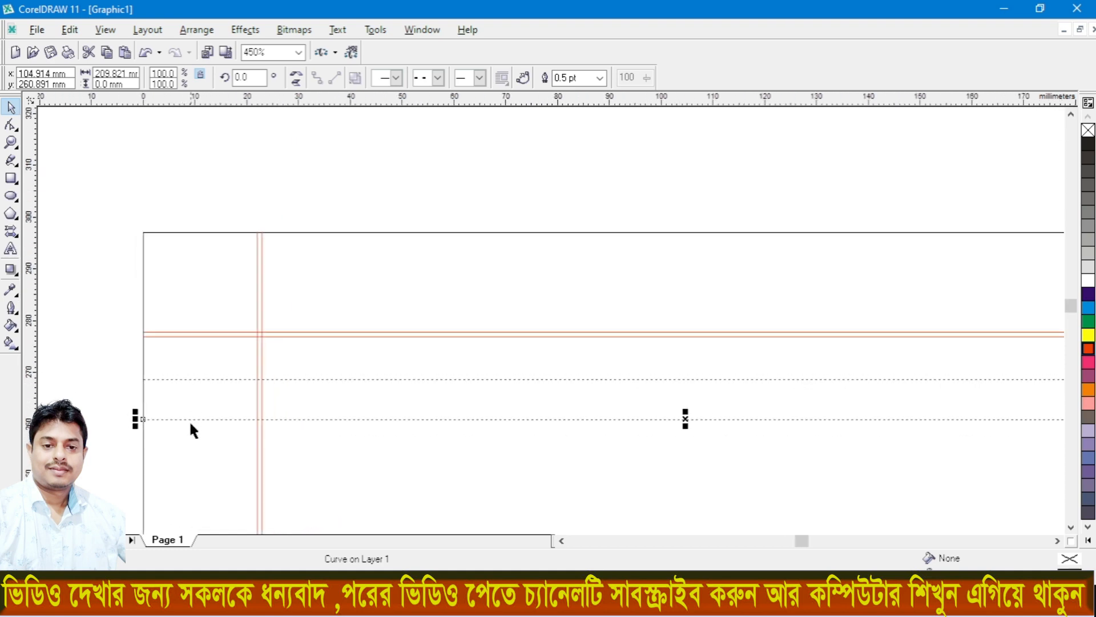
key(ctrl+d)
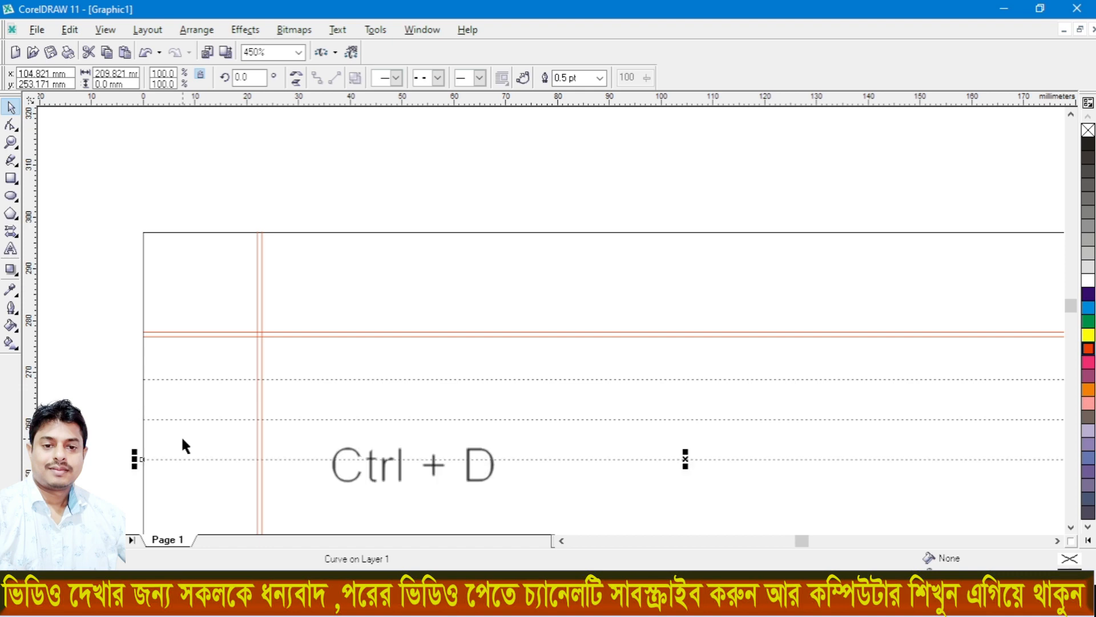
key(ctrl+d)
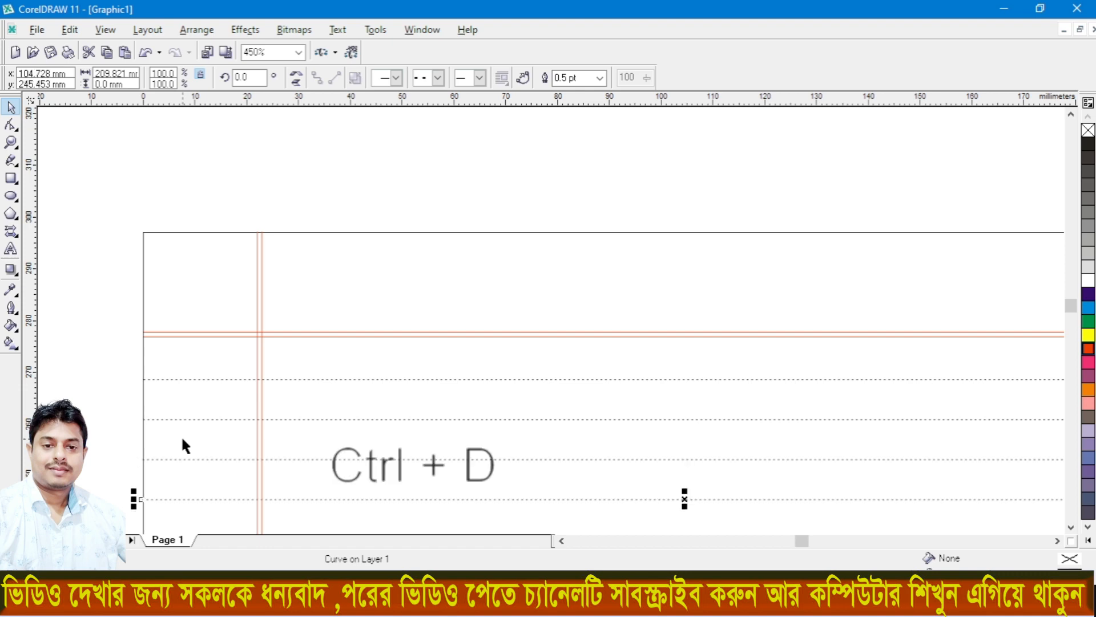
click(1071, 526)
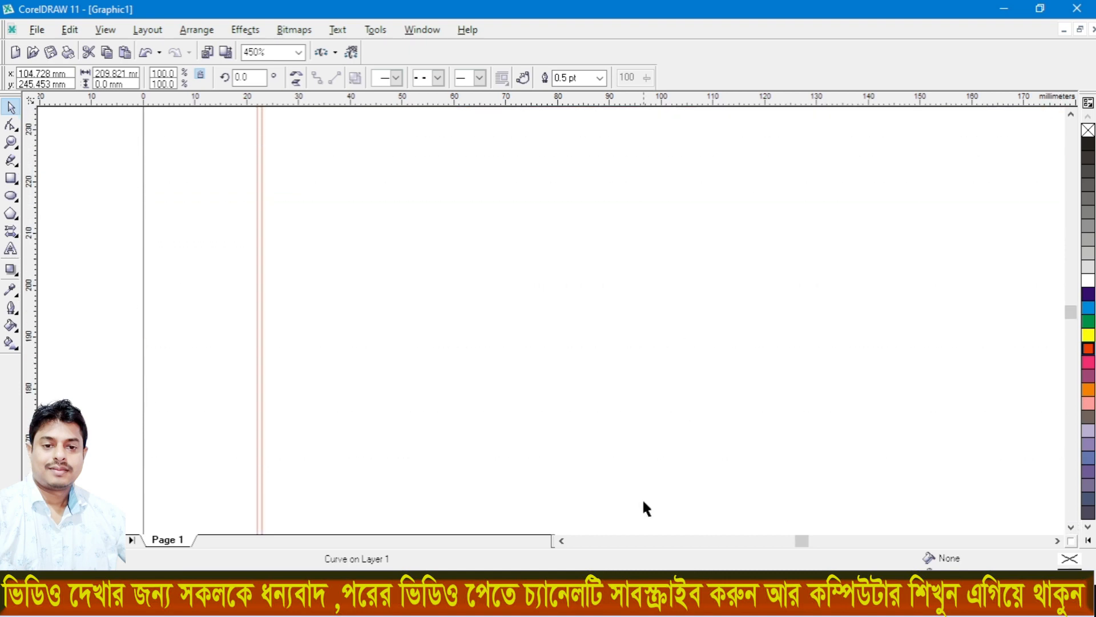
key(ctrl+d)
key(ctrl+d)
key(ctrl+d)
key(ctrl+d)
key(ctrl+d)
key(ctrl+d)
key(ctrl+d)
key(ctrl+d)
key(ctrl+d)
key(ctrl+d)
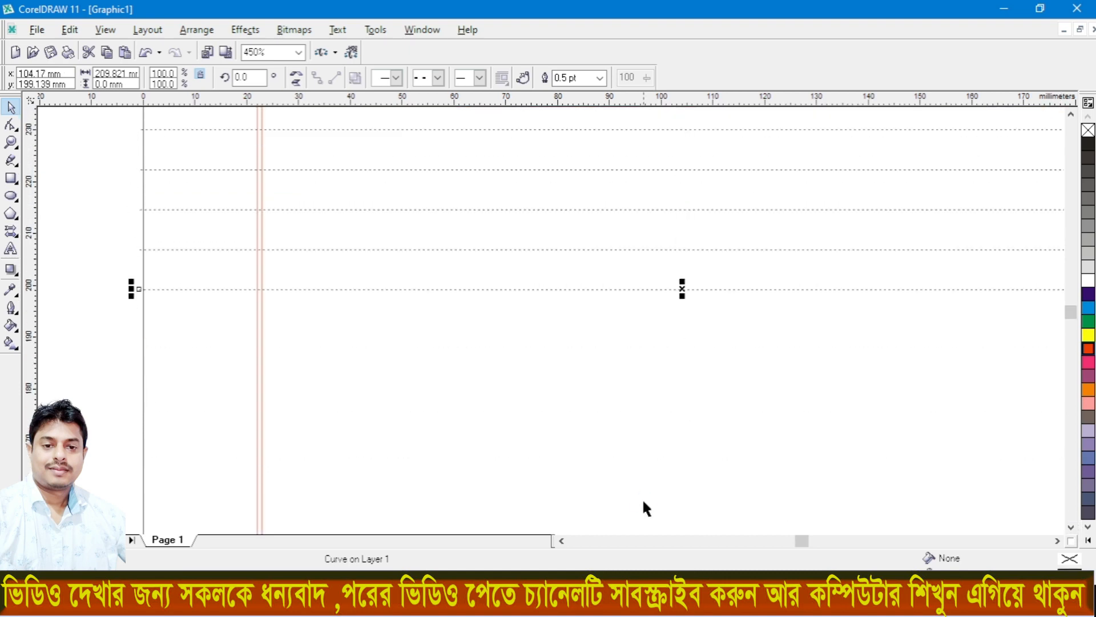
key(ctrl+d)
scroll(552, 362, down, 7)
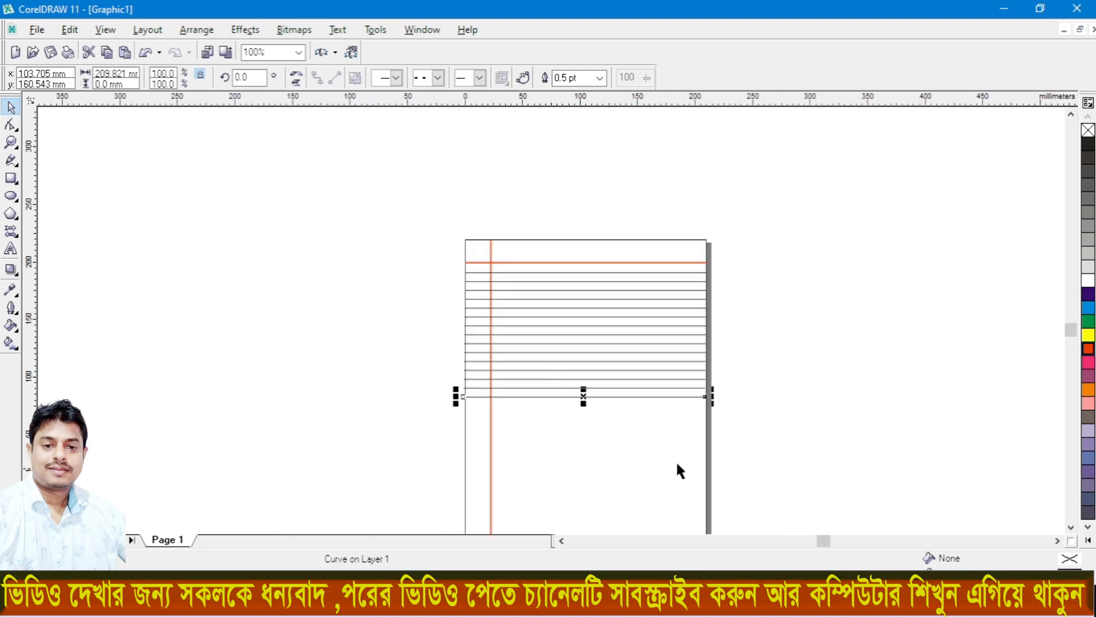
scroll(684, 458, up, 3)
click(1071, 527)
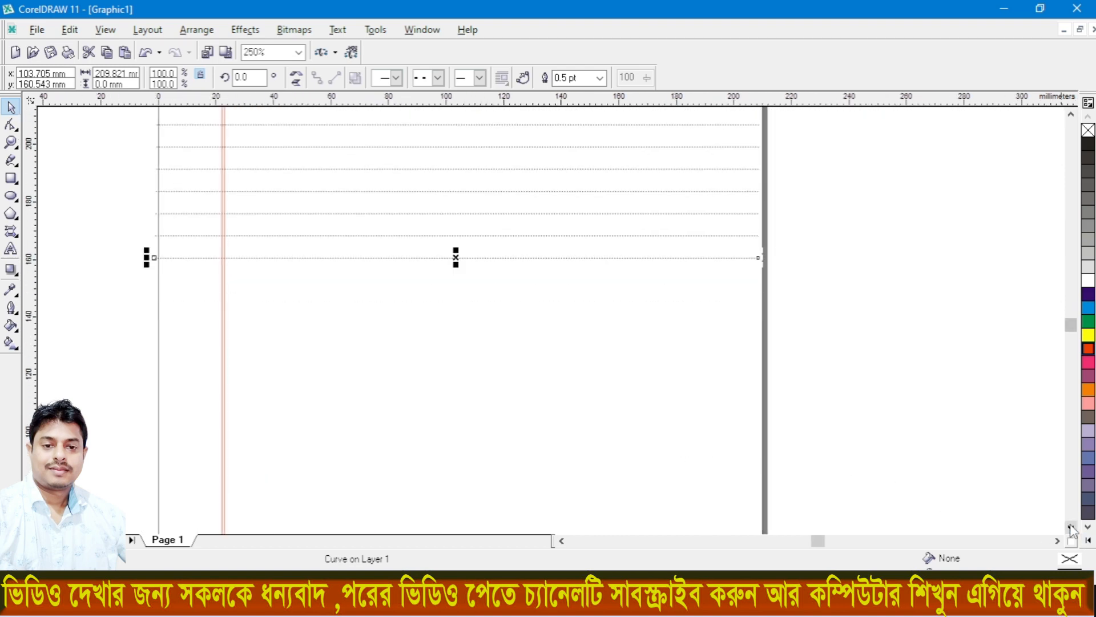
key(ctrl+d)
key(ctrl+d)
key(ctrl+d)
key(ctrl+d)
key(ctrl+d)
key(ctrl+d)
key(ctrl+d)
key(ctrl+d)
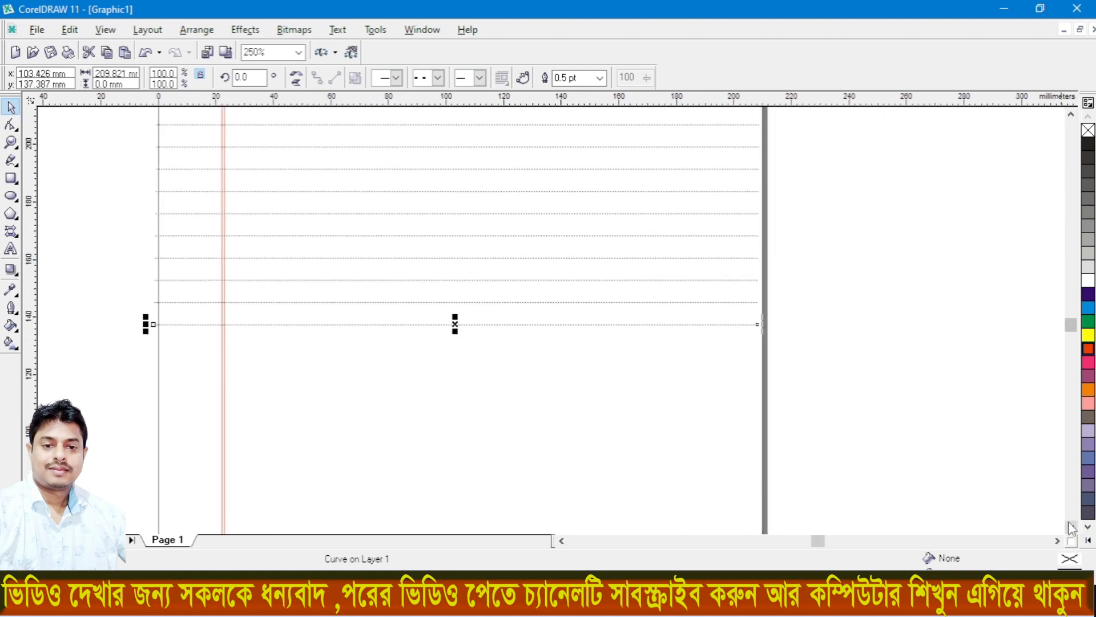
key(ctrl+d)
key(ctrl+d)
key(ctrl+d)
key(ctrl+d)
key(ctrl+d)
key(ctrl+d)
key(ctrl+d)
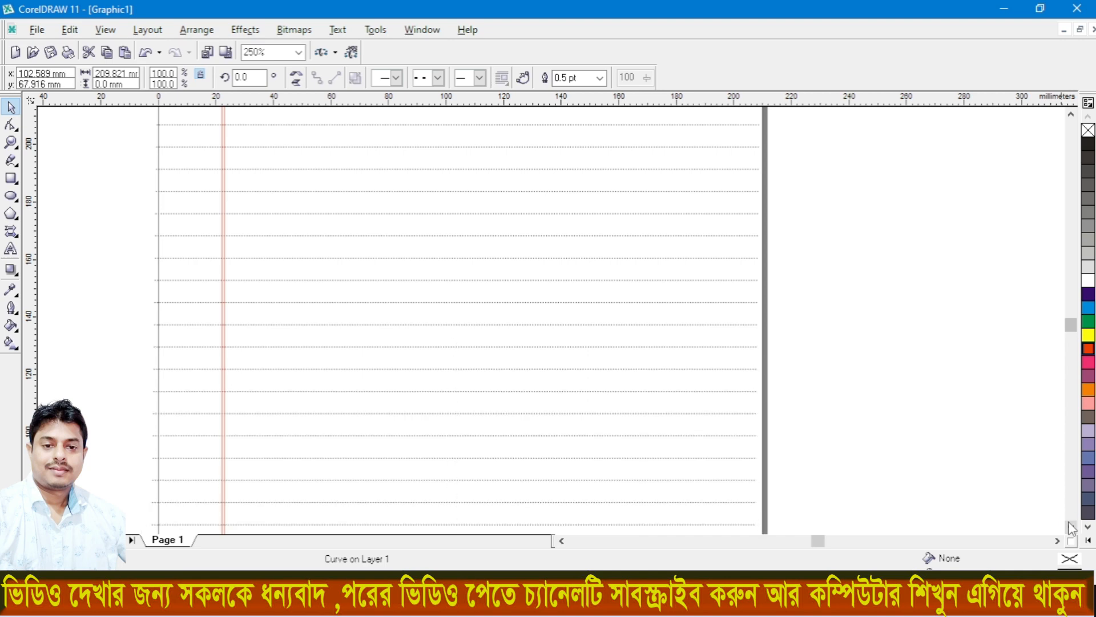
scroll(1071, 527, down, 10)
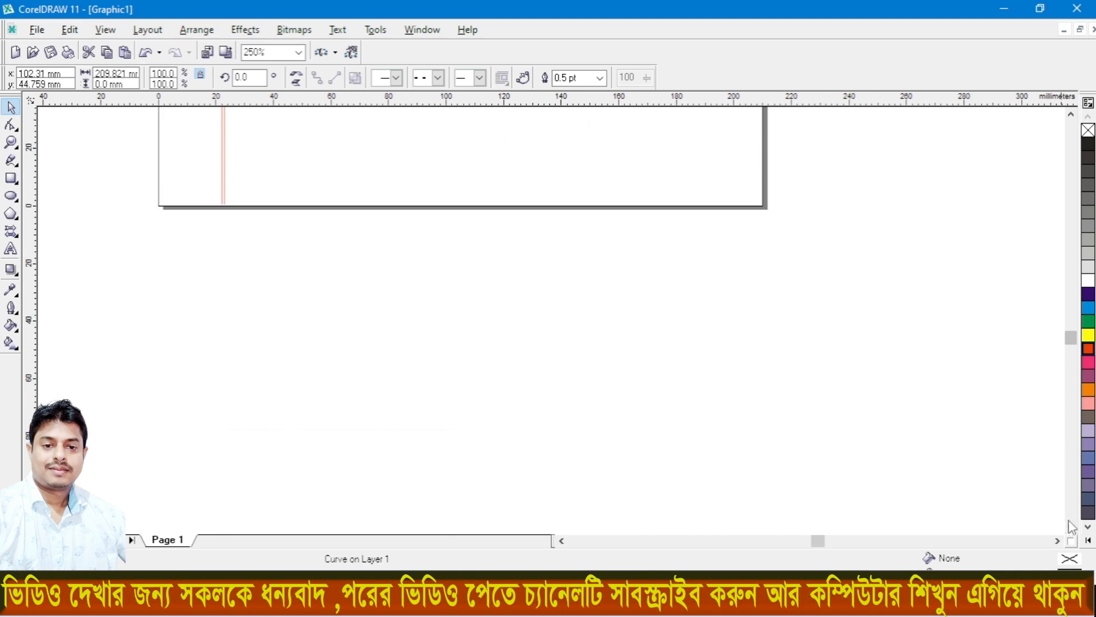
key(ctrl+d)
key(ctrl+d)
key(ctrl+d)
key(ctrl+d)
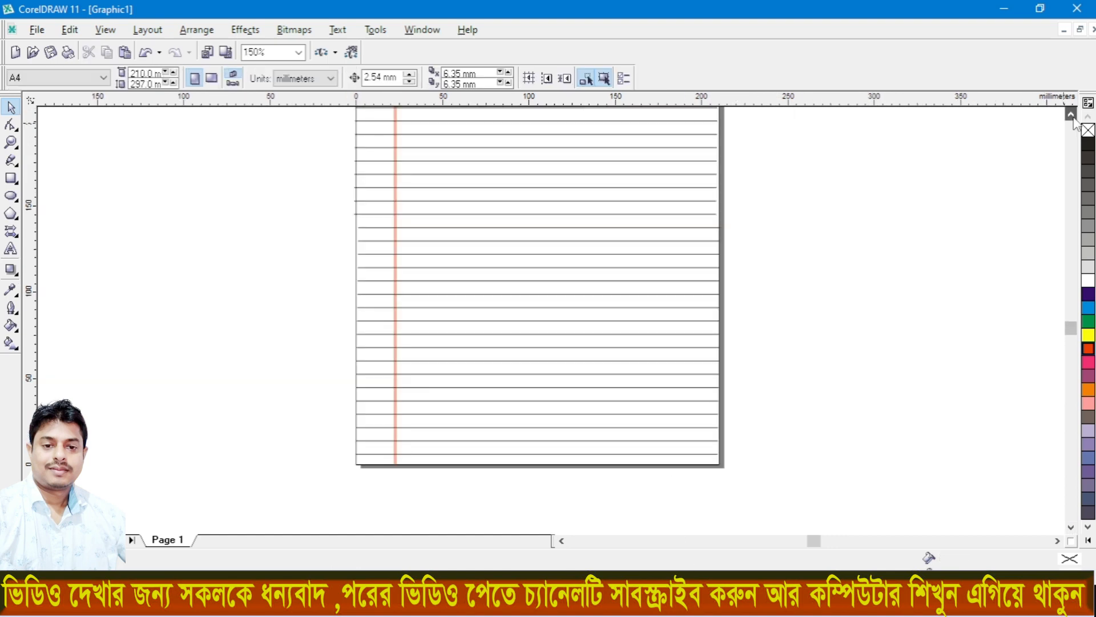
- Add the artistic text "Date:" above the red header lines, just right of the vertical margin lines
click(1071, 115)
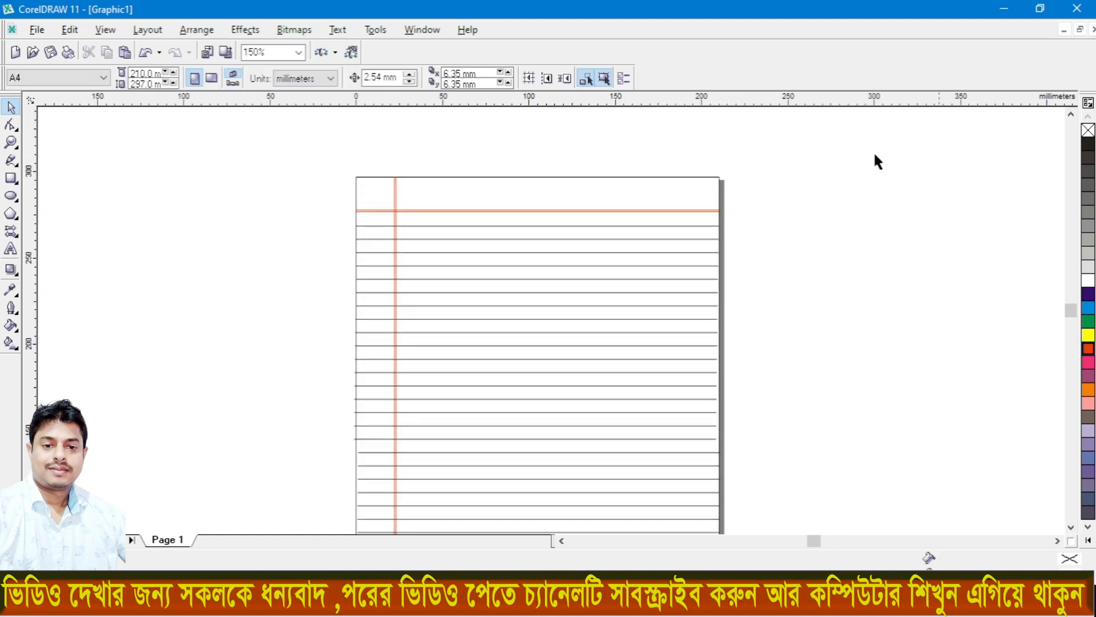
scroll(537, 226, up, 3)
scroll(321, 224, down, 1)
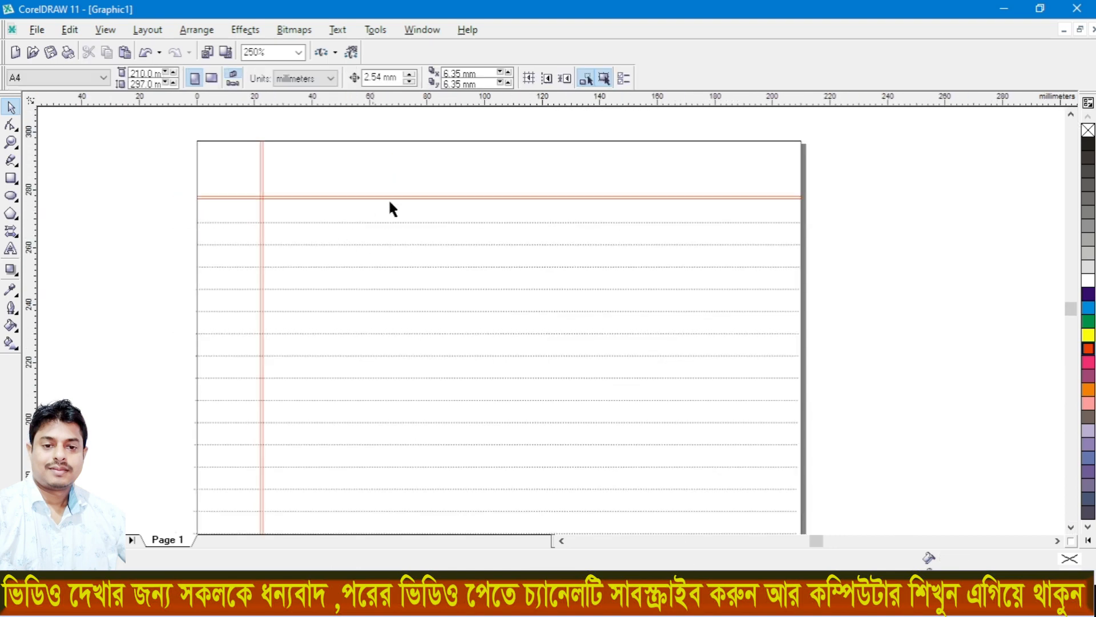
scroll(291, 164, up, 2)
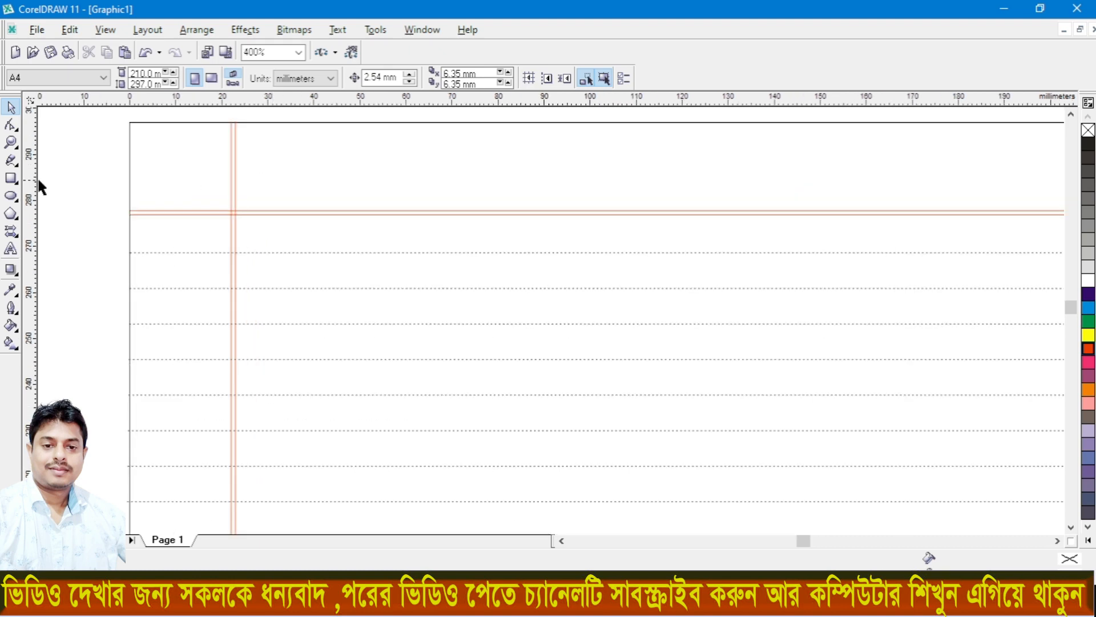
click(11, 249)
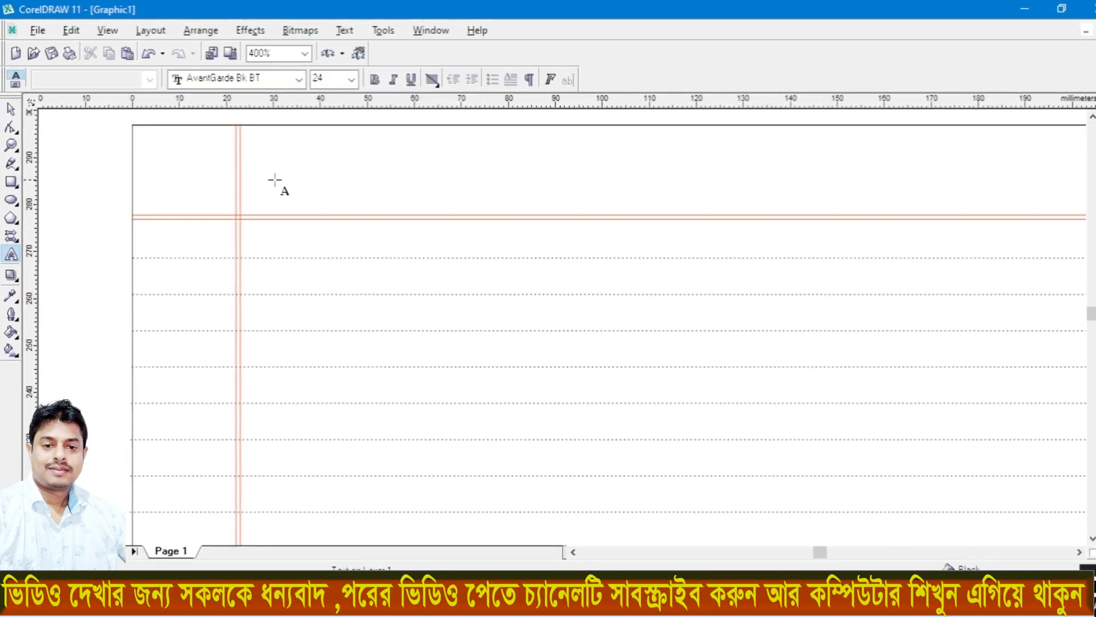
click(268, 179)
text(D)
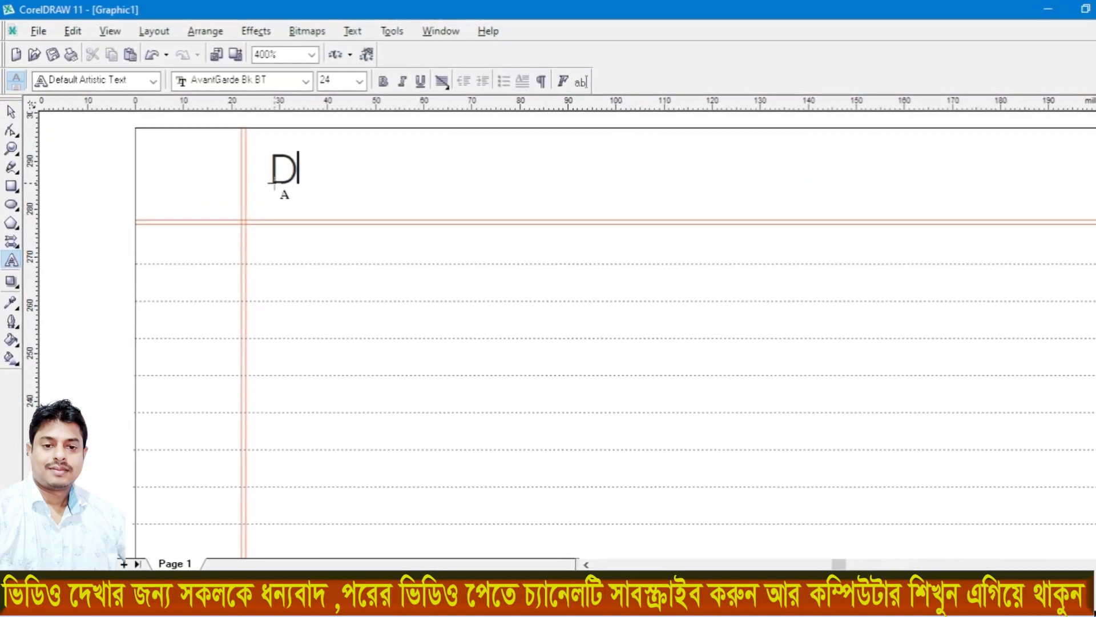
text(ate)
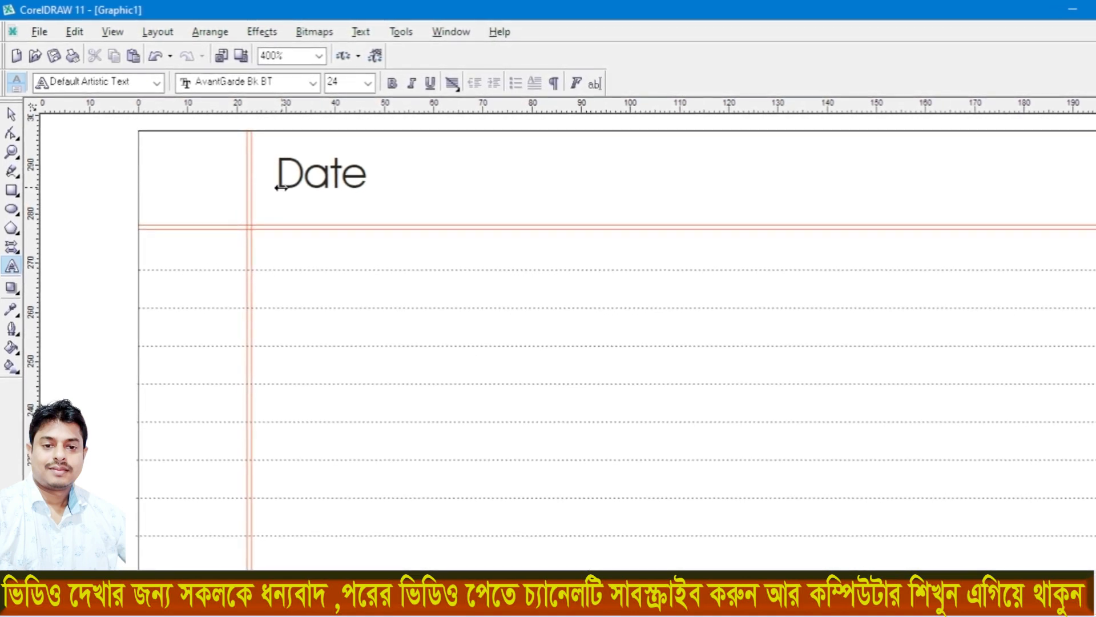
text(:)
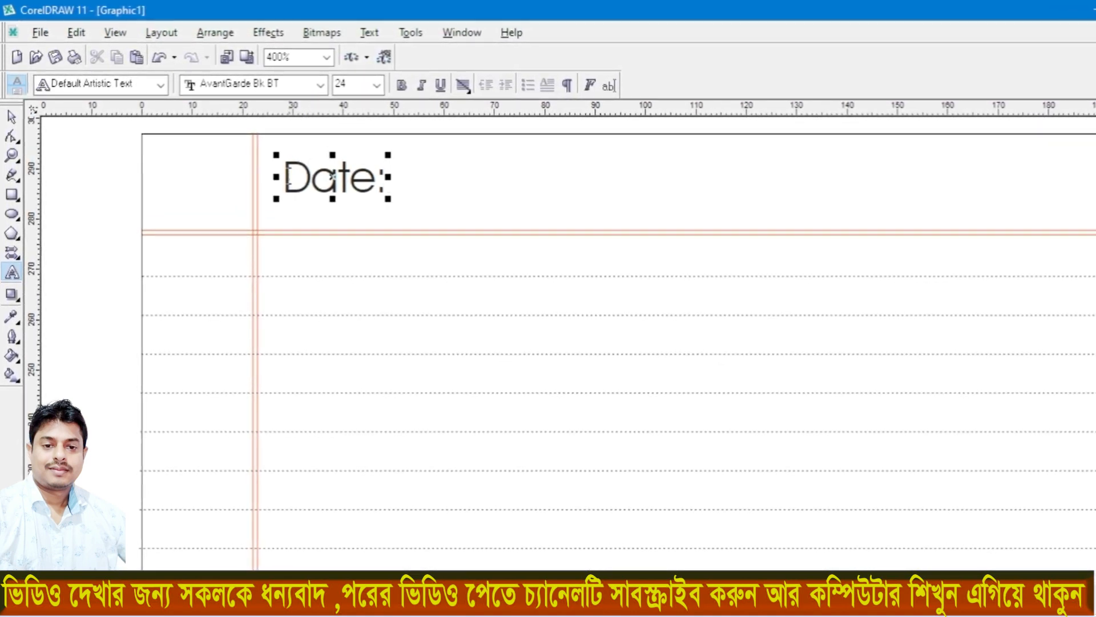
- Set the "Date:" text to 12 pt Arial and deselect it
drag(288, 176, 391, 175)
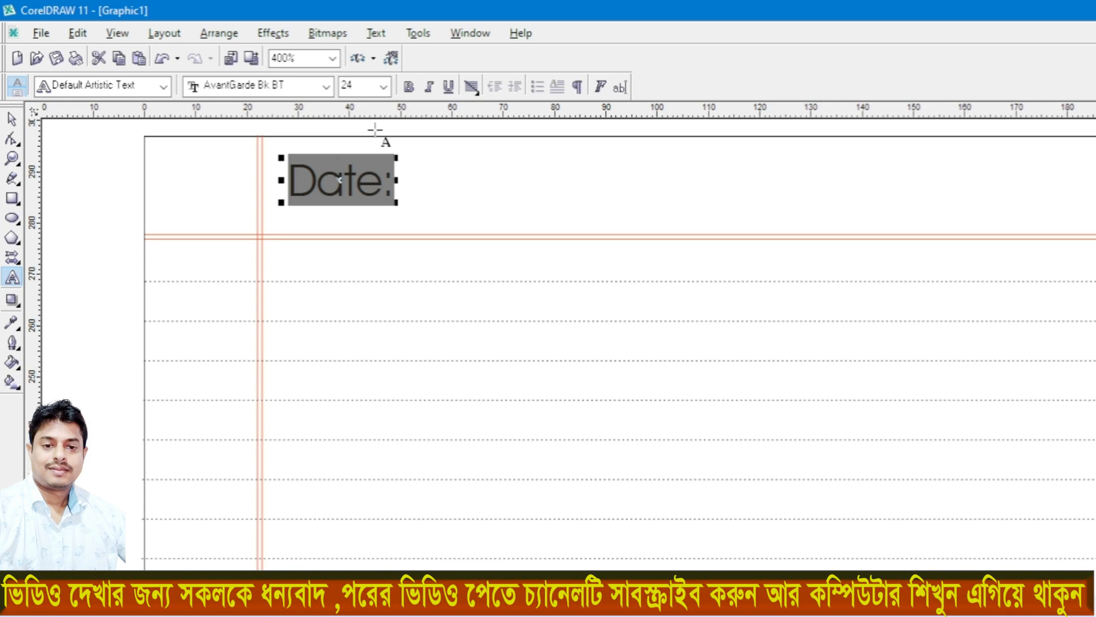
click(385, 88)
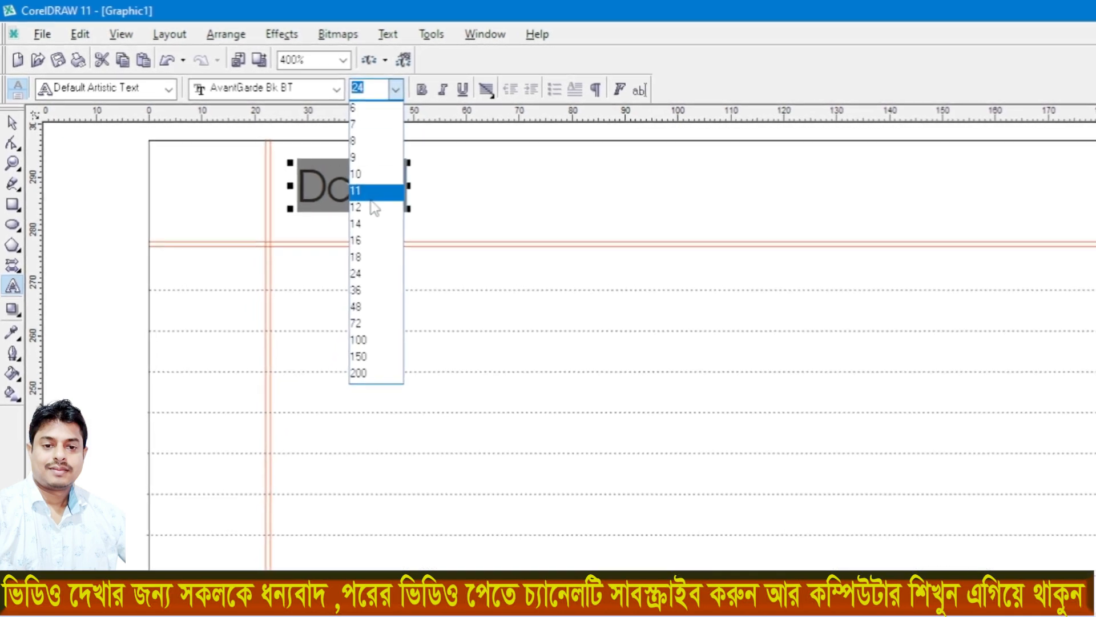
click(372, 207)
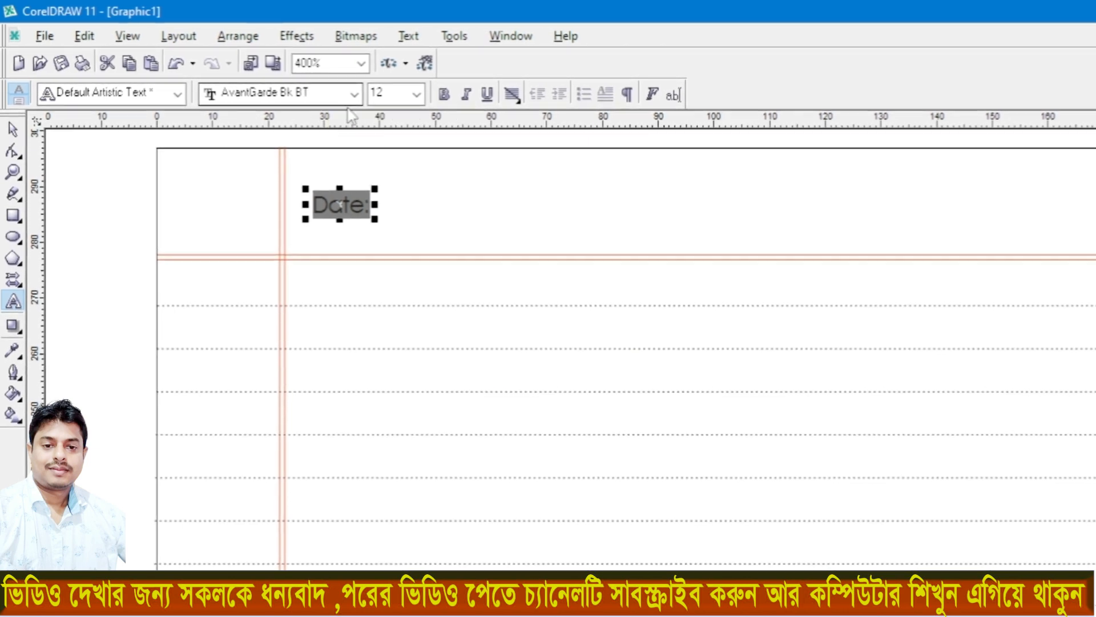
click(342, 93)
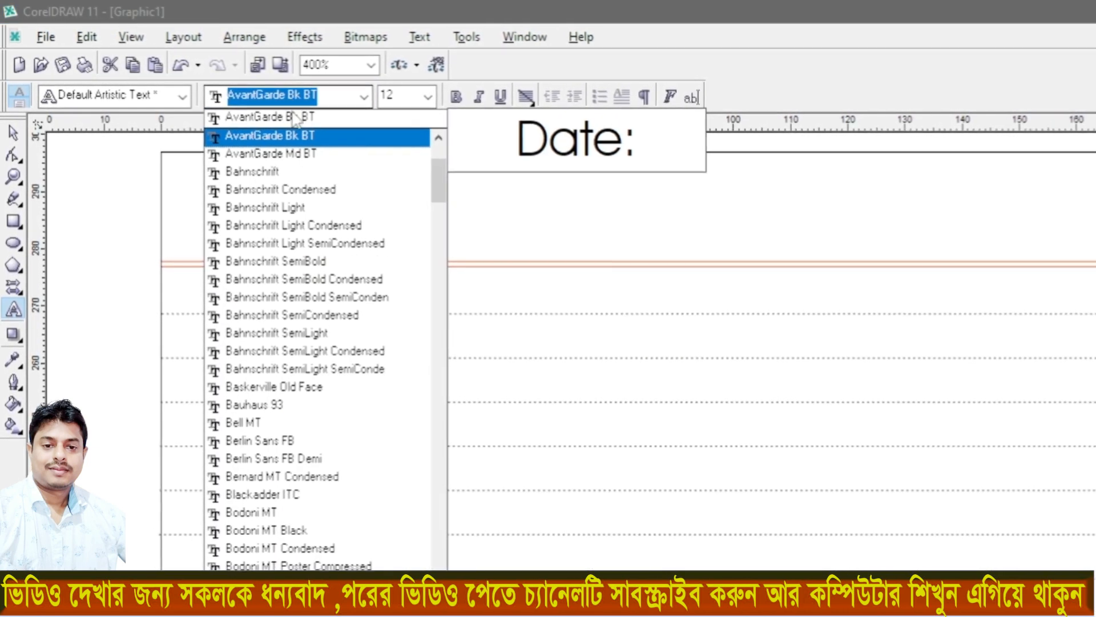
scroll(294, 137, up, 3)
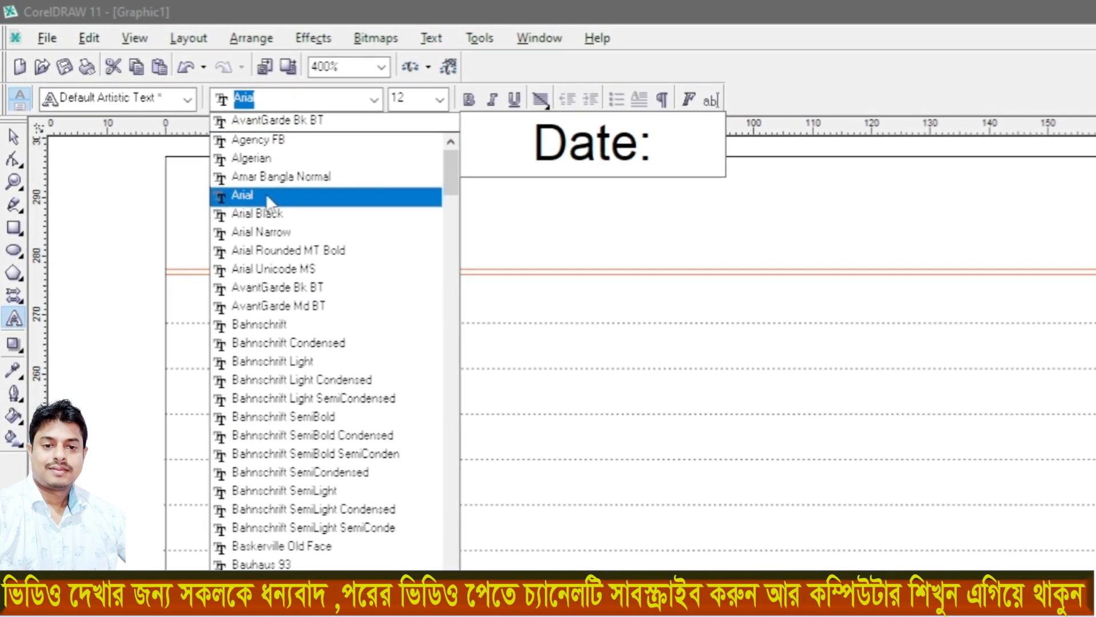
click(269, 197)
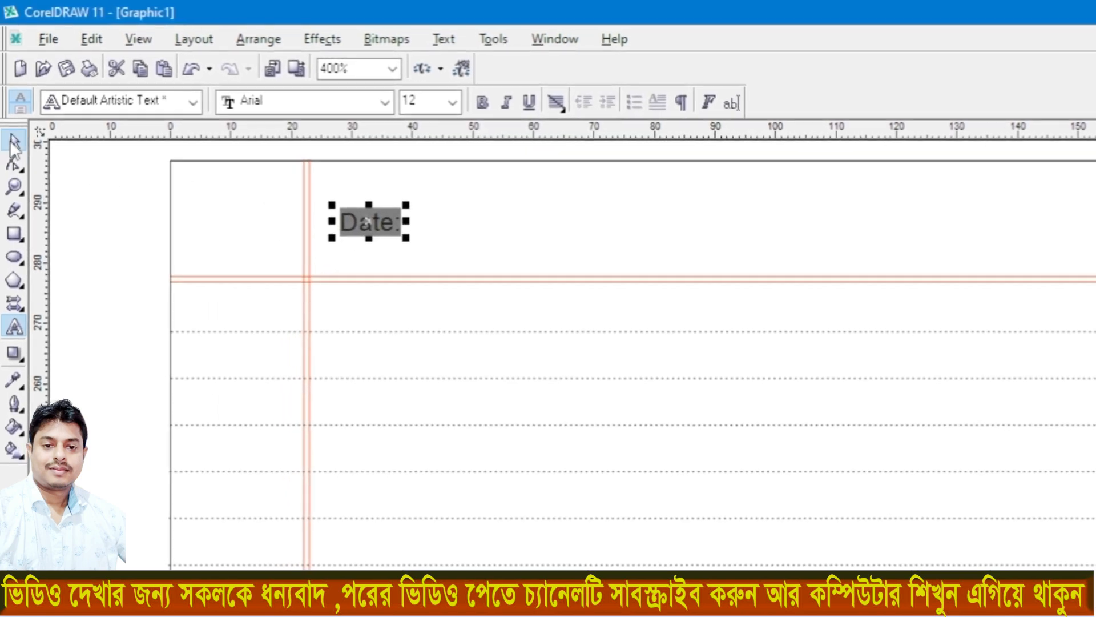
click(15, 143)
click(88, 201)
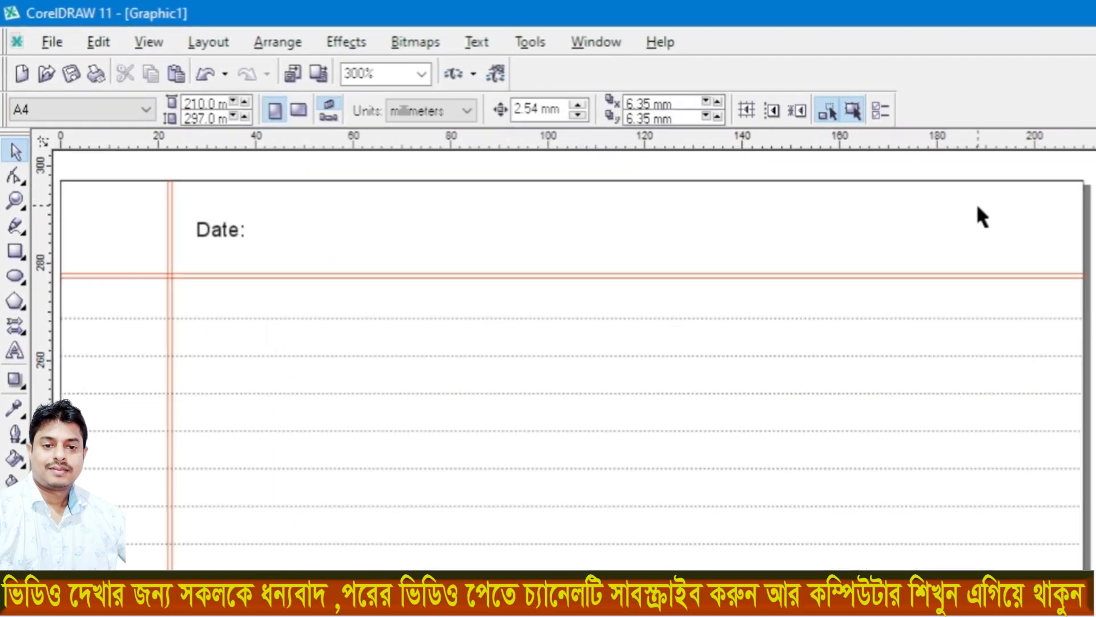
click(15, 251)
drag(822, 201, 1000, 262)
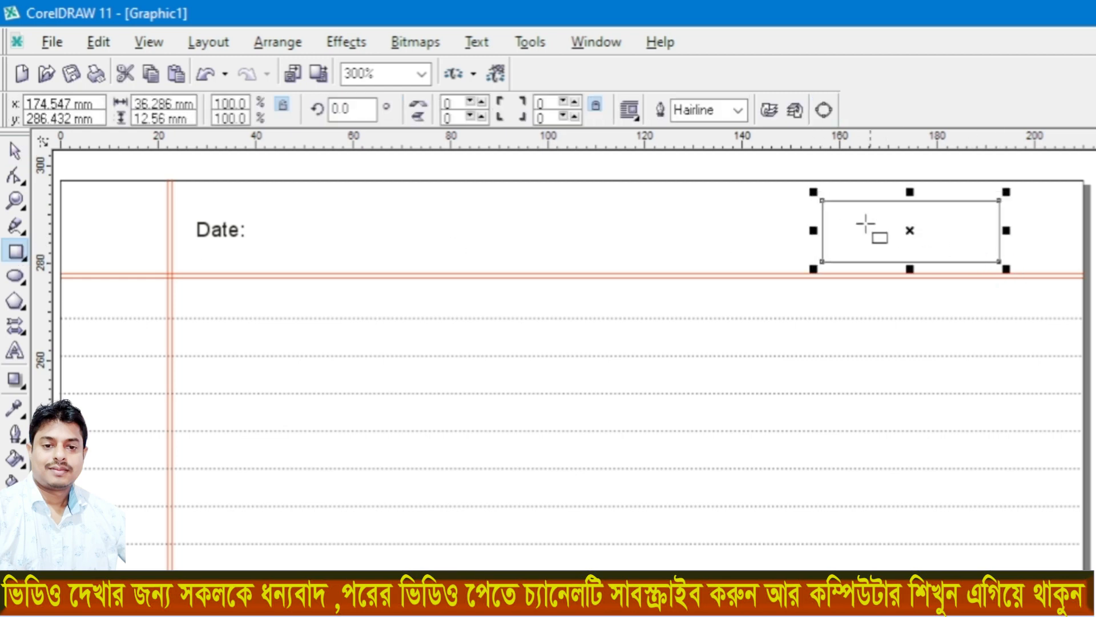
click(16, 151)
key(Delete)
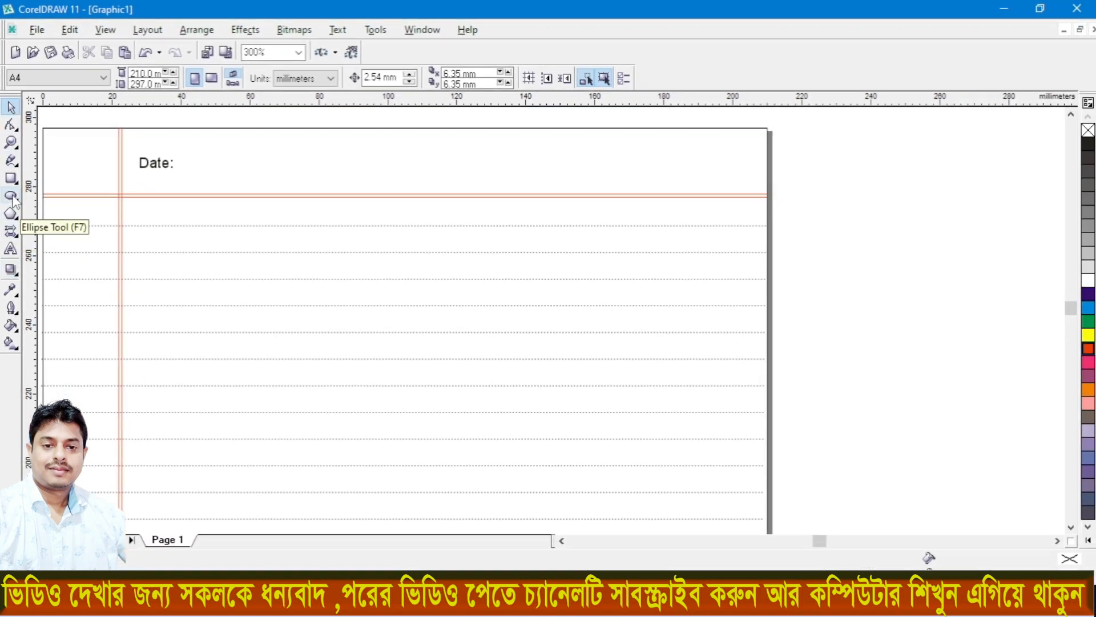
- Draw a small rectangle about 5.6 by 4.7 mm above the red header lines, right of the page's middle, as a weekday box
click(11, 178)
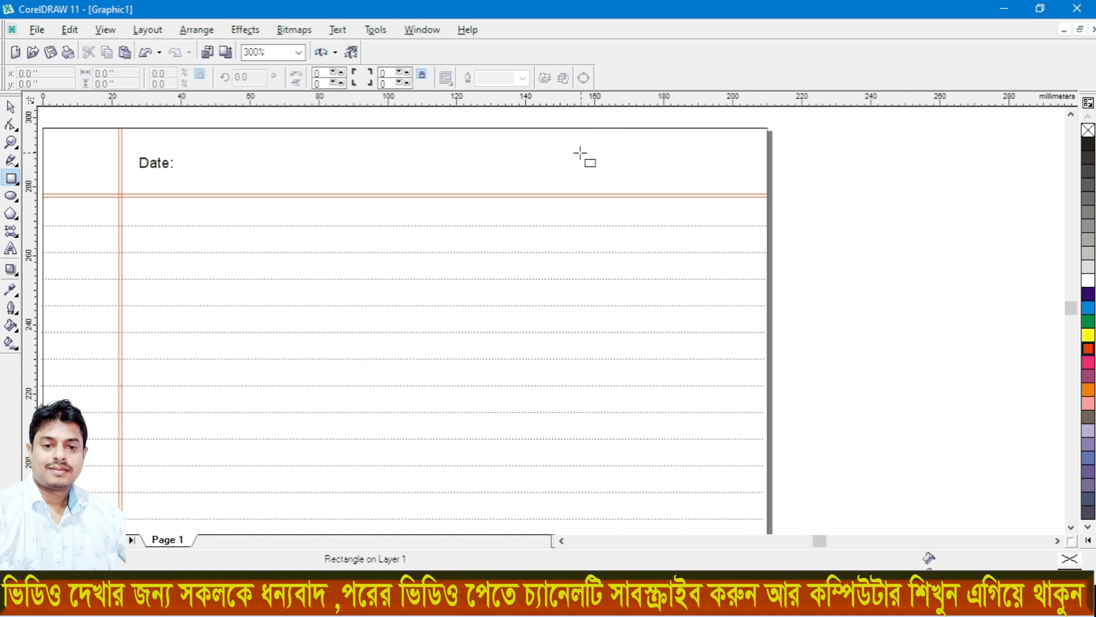
drag(508, 148, 529, 163)
scroll(537, 154, up, 1)
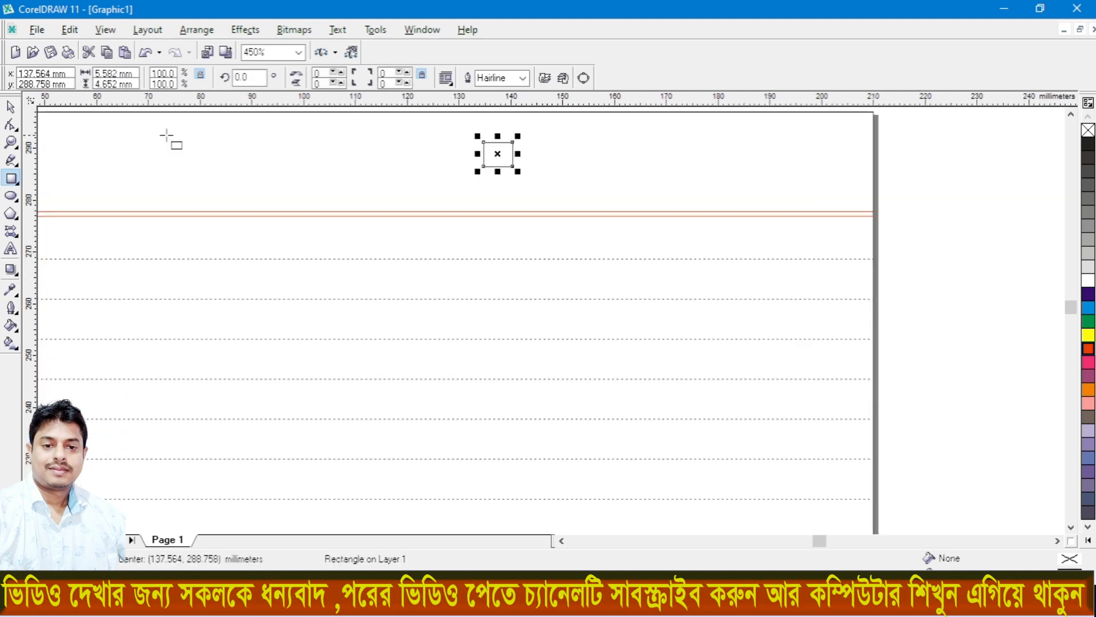
click(11, 106)
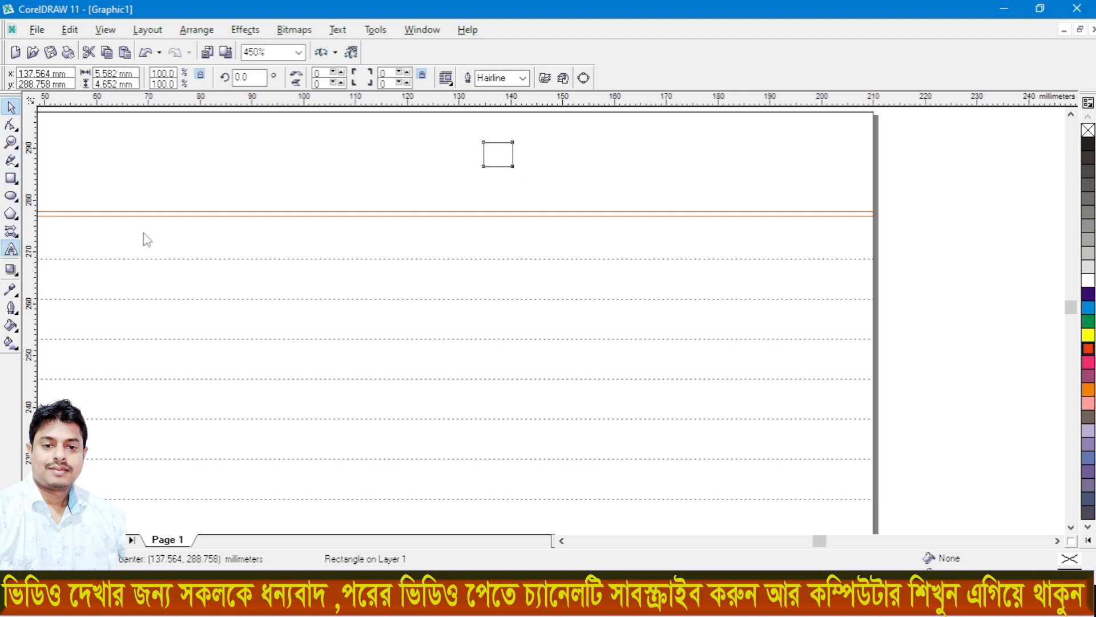
- Add the artistic text "Mon" just right of the small rectangle
scroll(508, 166, up, 2)
click(529, 135)
text(M)
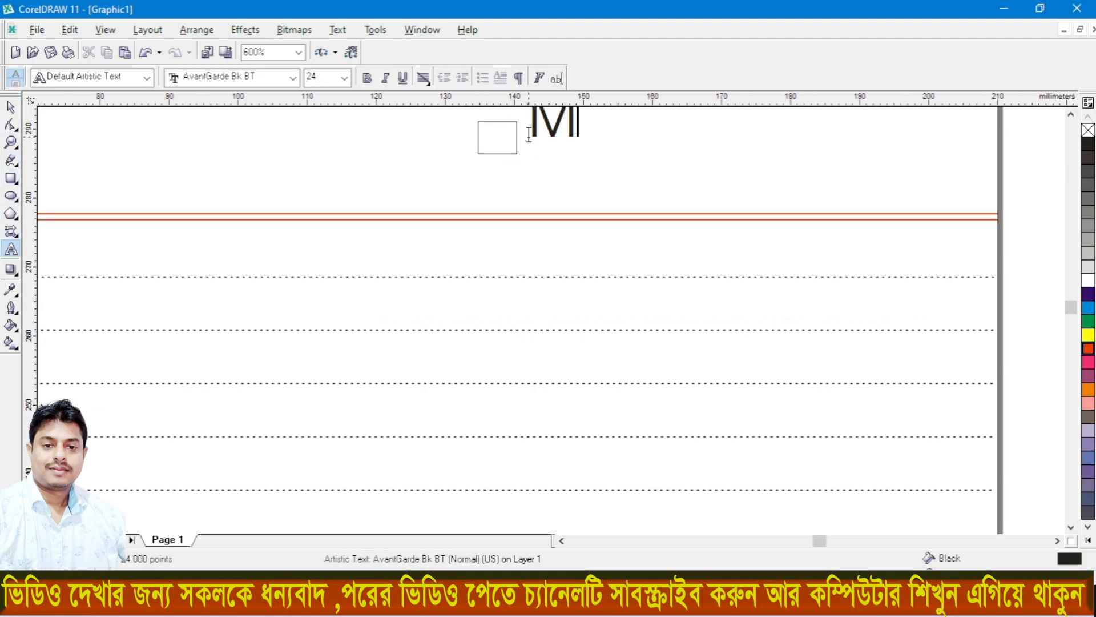
text(on)
- Move the "Mon" text down beside the small rectangle and scale it down proportionally to about 6.9 pt
click(10, 106)
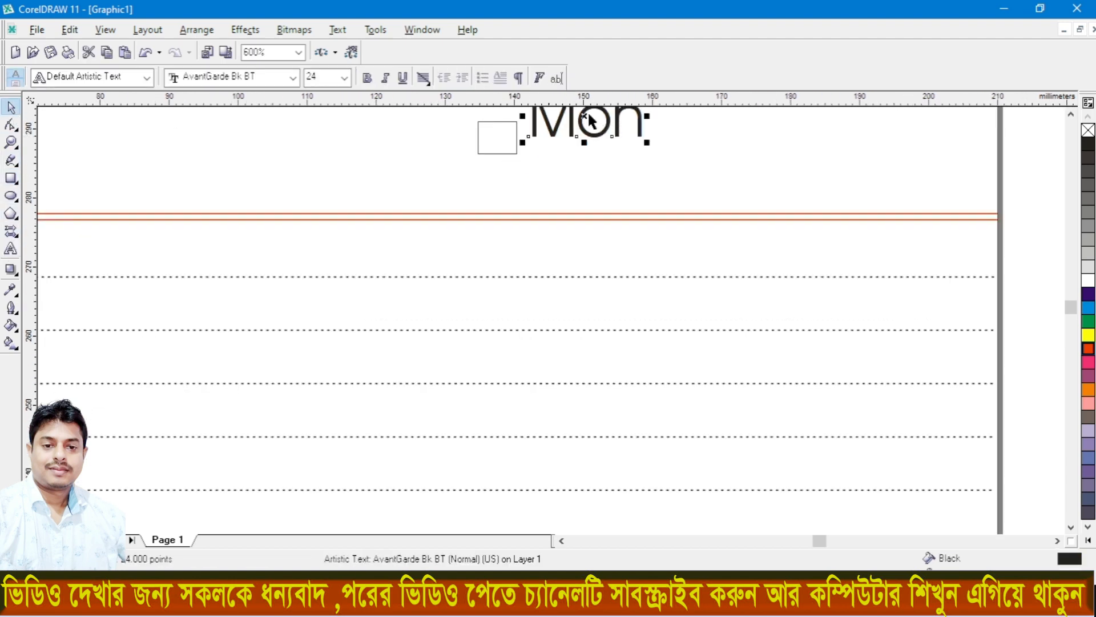
drag(588, 120, 586, 133)
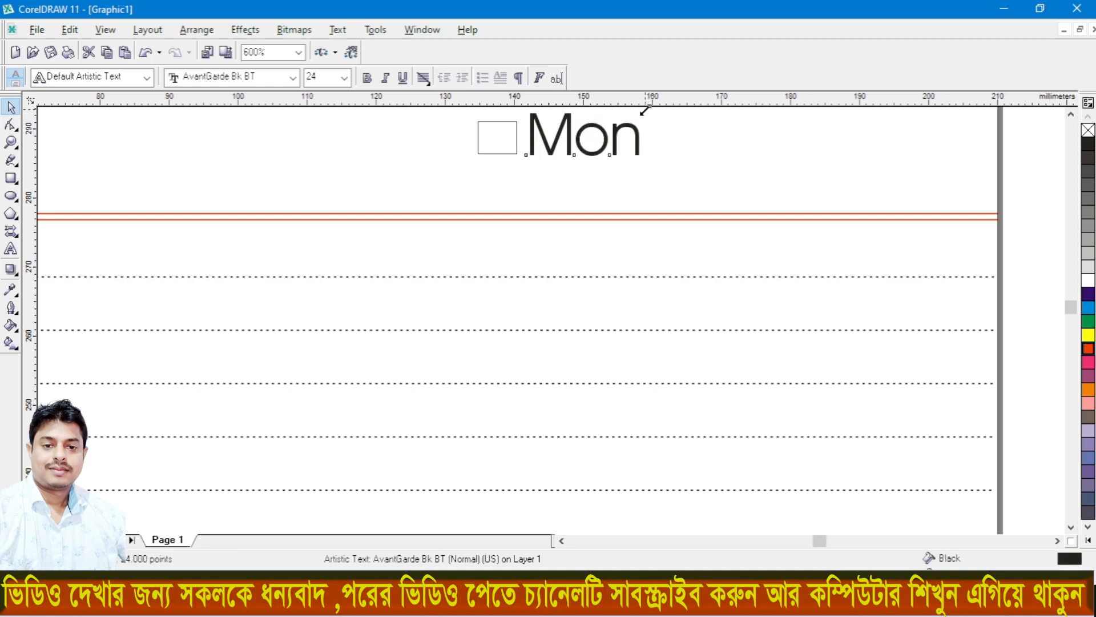
drag(645, 110, 600, 139)
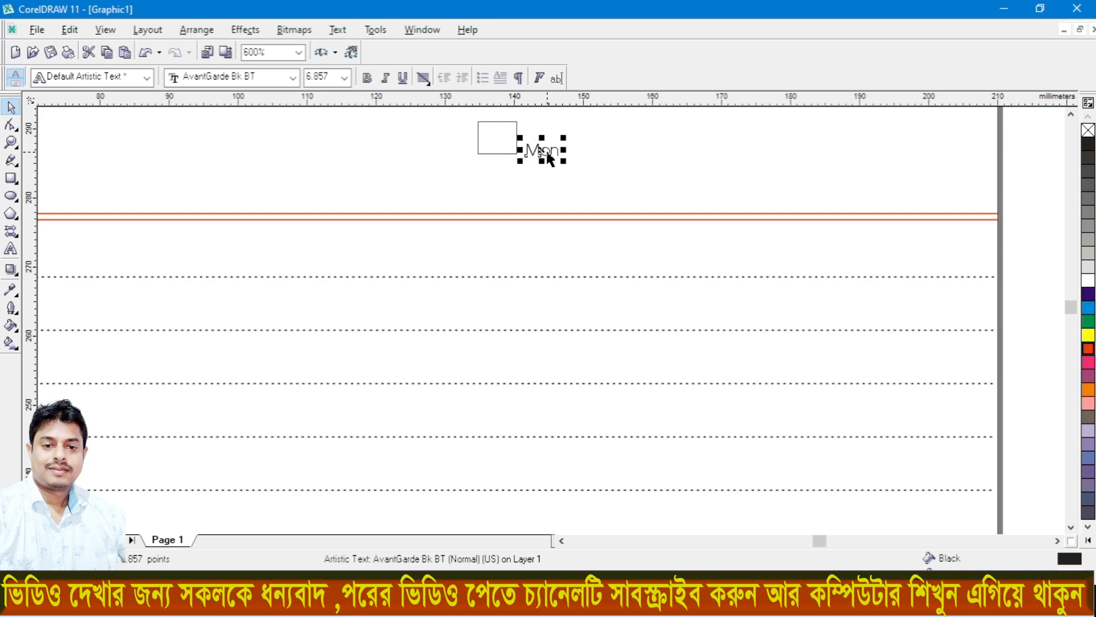
- Align the "Mon" text beside the small rectangle at about 8.9 pt and scale the rectangle down to about 4.6 by 3.8 mm
drag(541, 150, 576, 152)
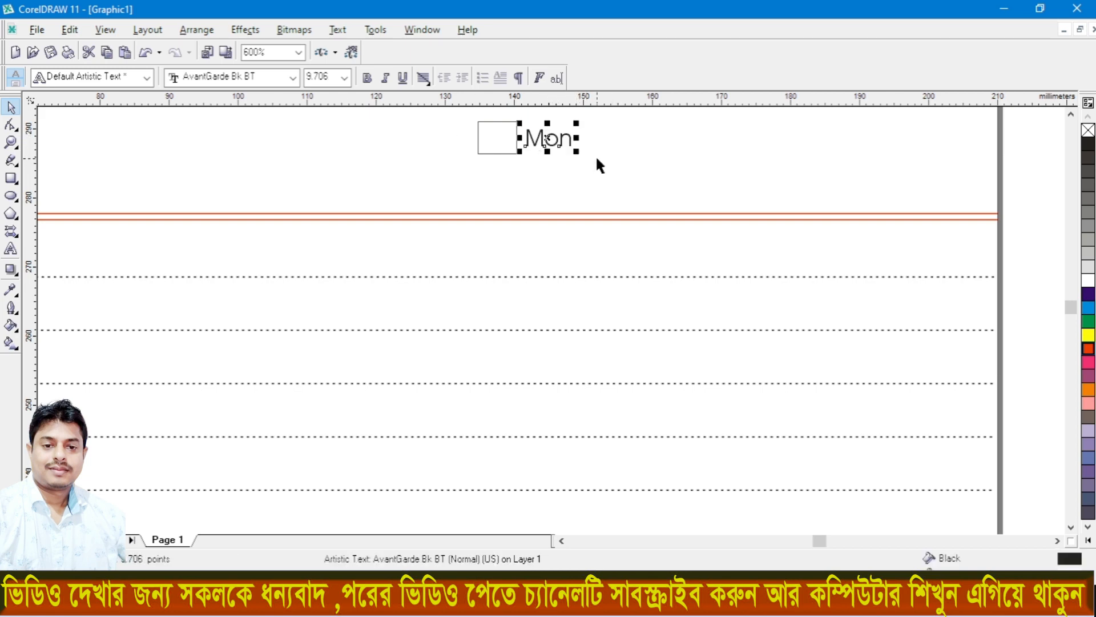
drag(576, 151, 575, 153)
drag(575, 153, 572, 150)
drag(497, 230, 503, 228)
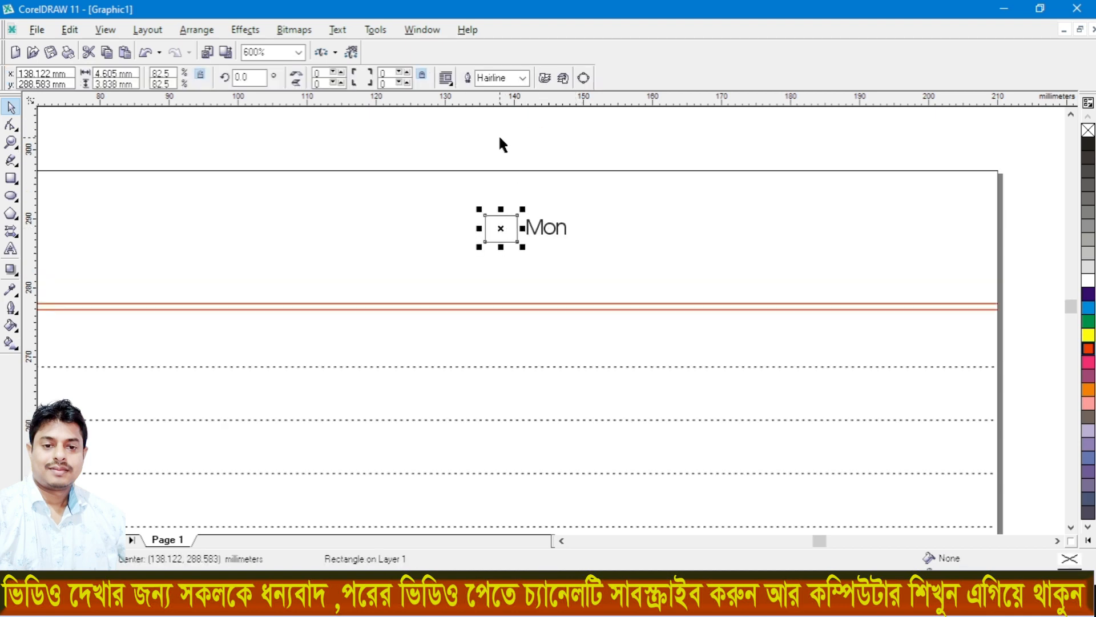
- Duplicate the box and "Mon" label together at equal spacing to the right, making a row of seven pairs
drag(433, 151, 596, 272)
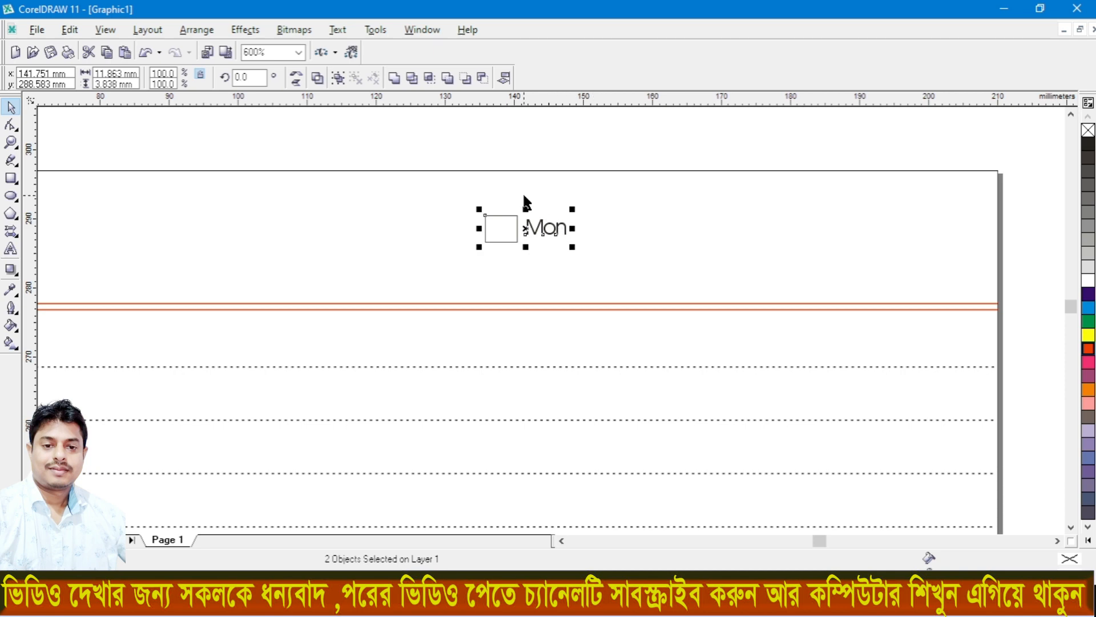
key(ctrl+d)
drag(569, 186, 618, 228)
key(ctrl+d)
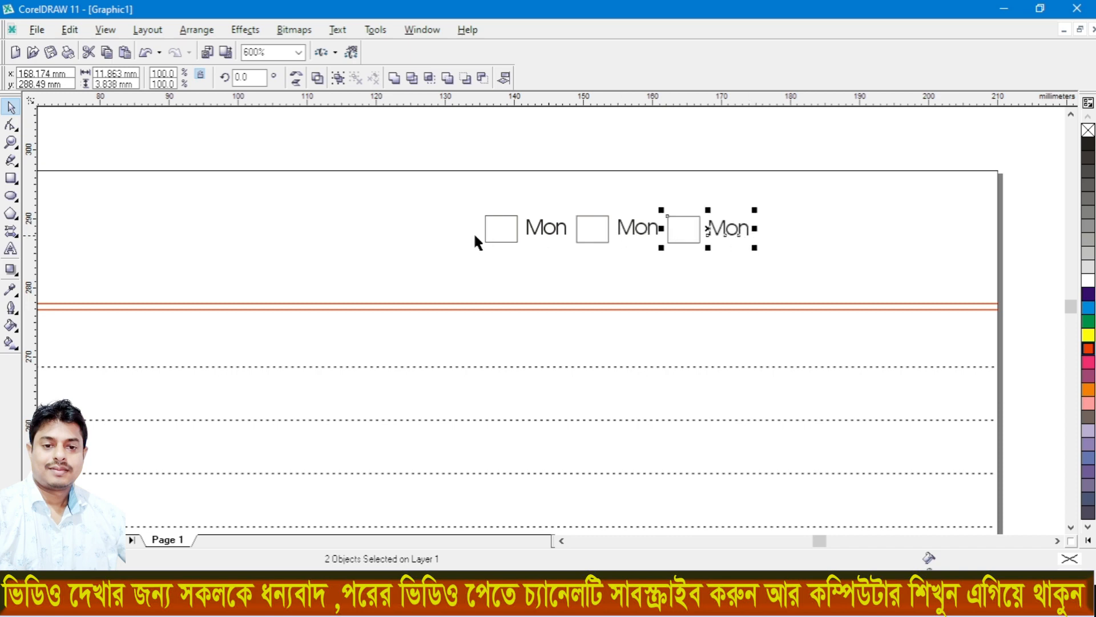
key(ctrl+d)
key(ctrl+d)
key(ctrl+d)
key(ctrl+d)
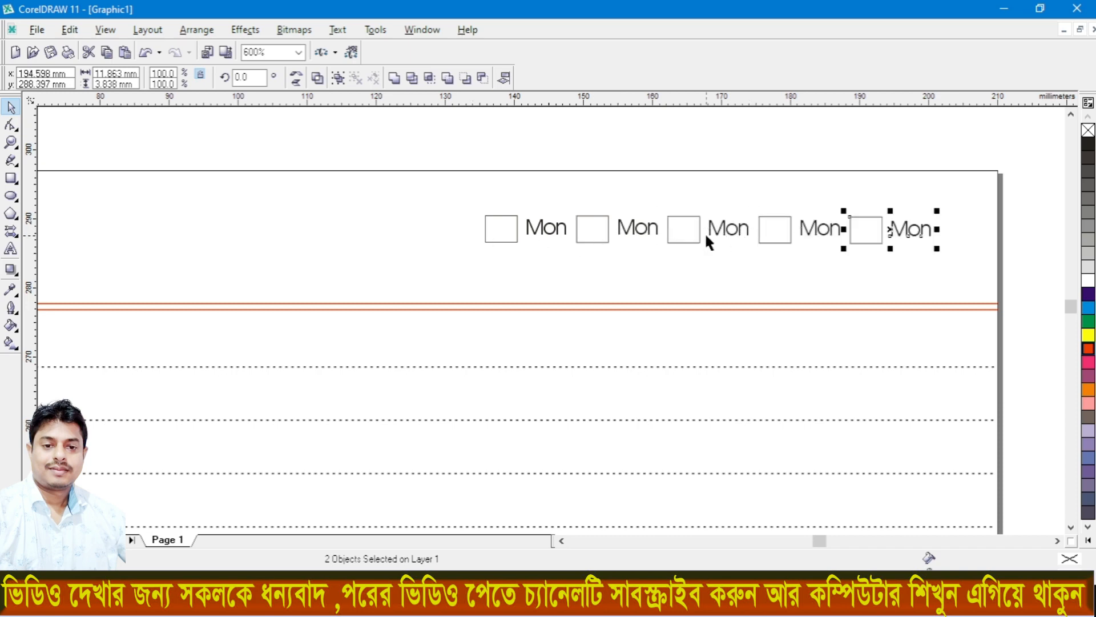
scroll(404, 247, down, 2)
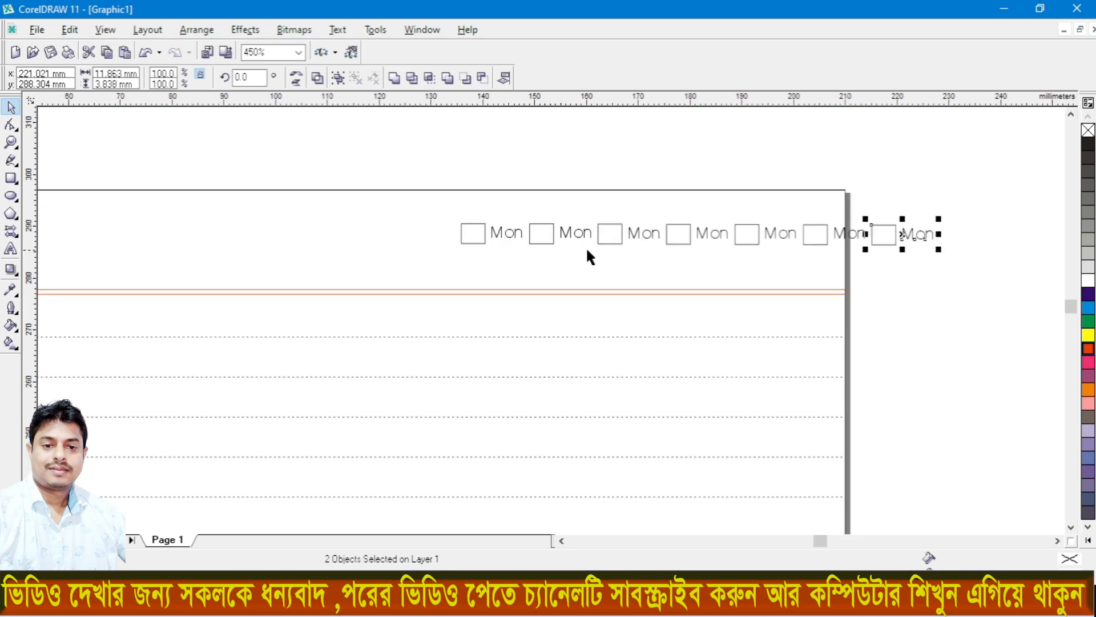
- Narrow the row of seven boxes and labels to about 80% width and shift it slightly left inside the page's right edge
click(409, 165)
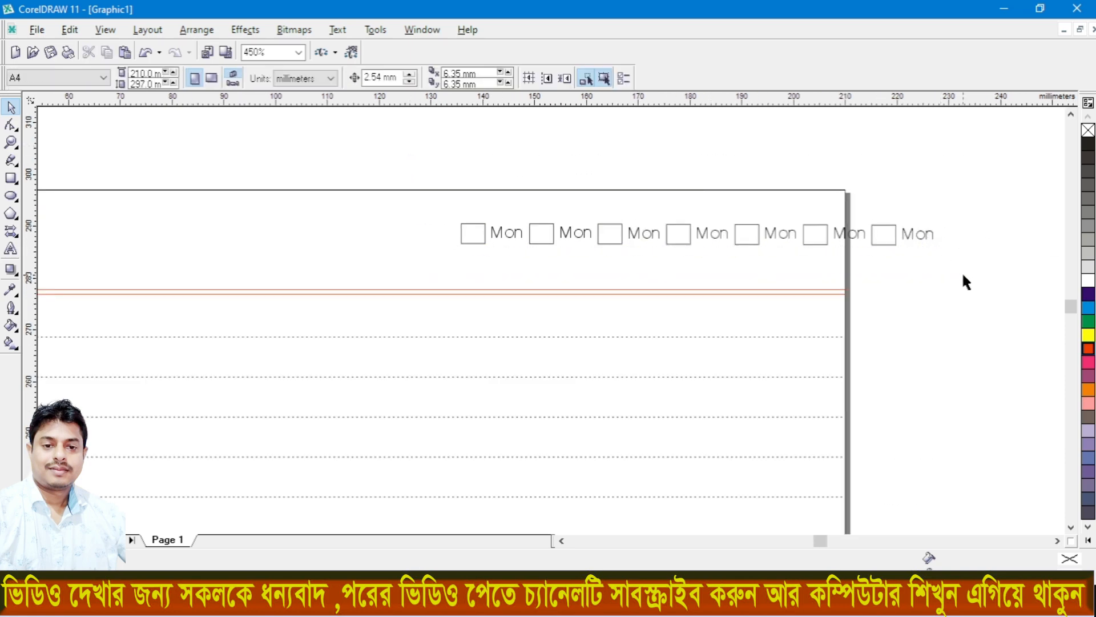
drag(410, 164, 963, 275)
drag(938, 233, 849, 234)
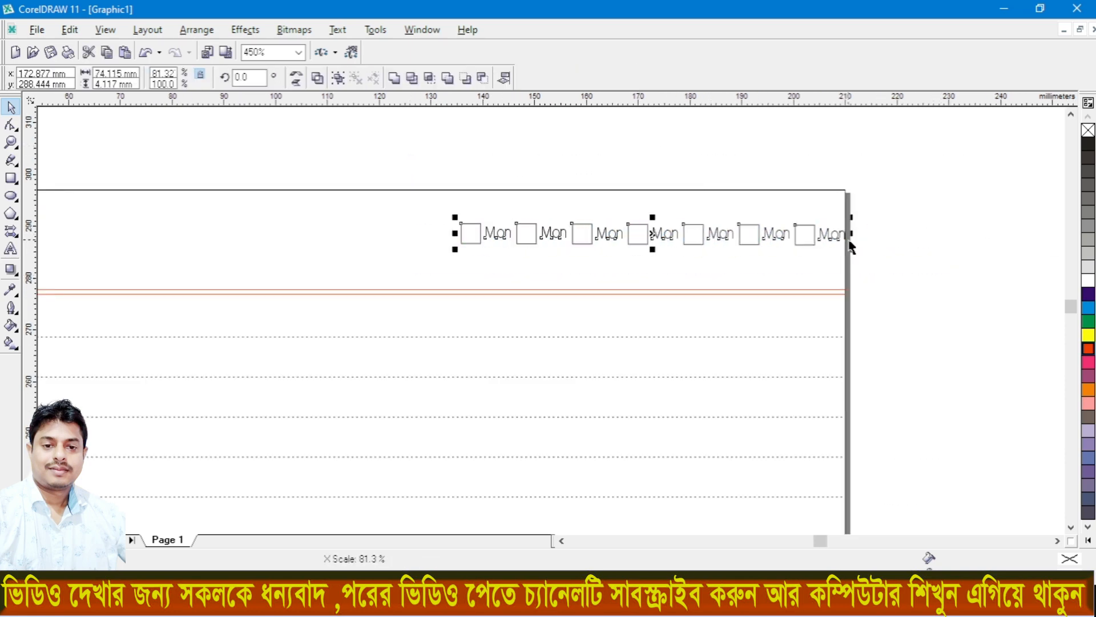
drag(649, 235, 638, 237)
click(693, 173)
- Change the second and third weekday labels to "Tue" and "Wed"
scroll(760, 212, up, 1)
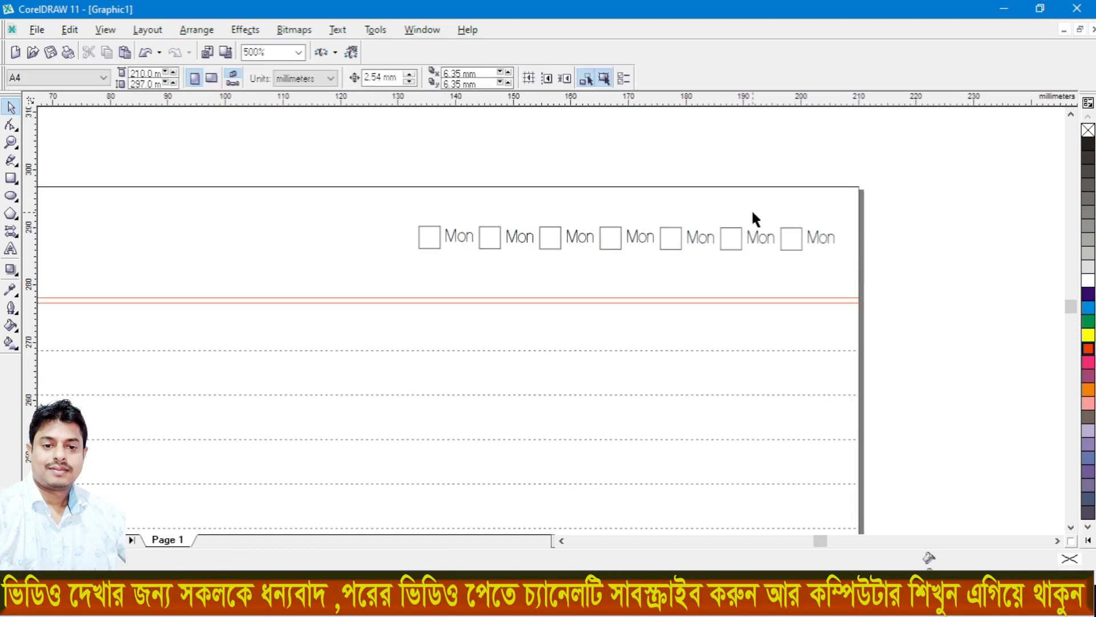
scroll(492, 220, up, 1)
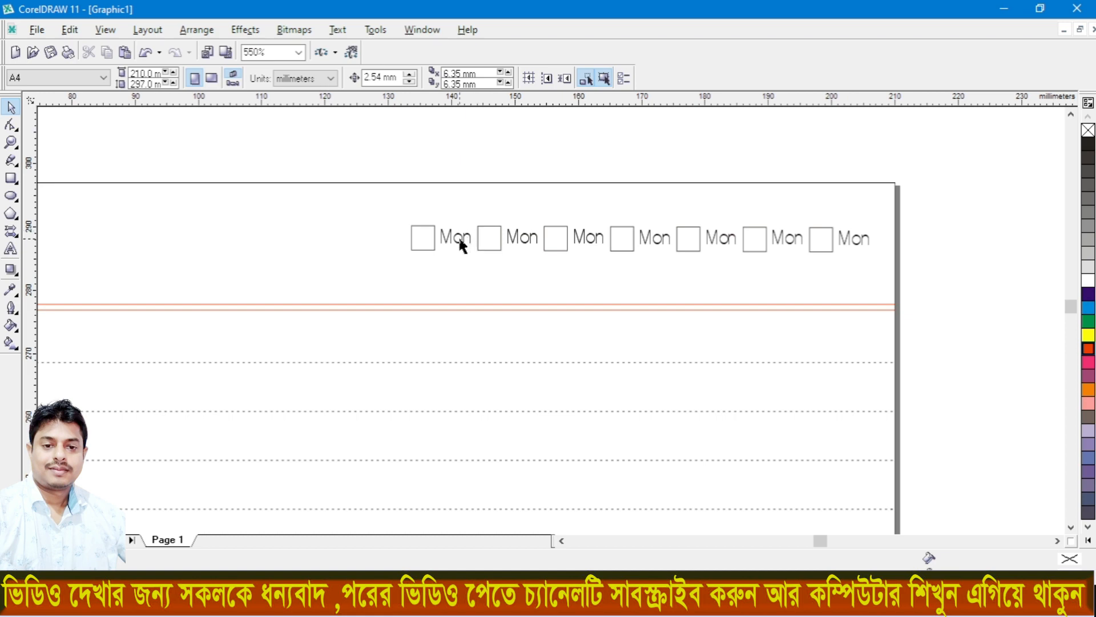
scroll(460, 242, up, 1)
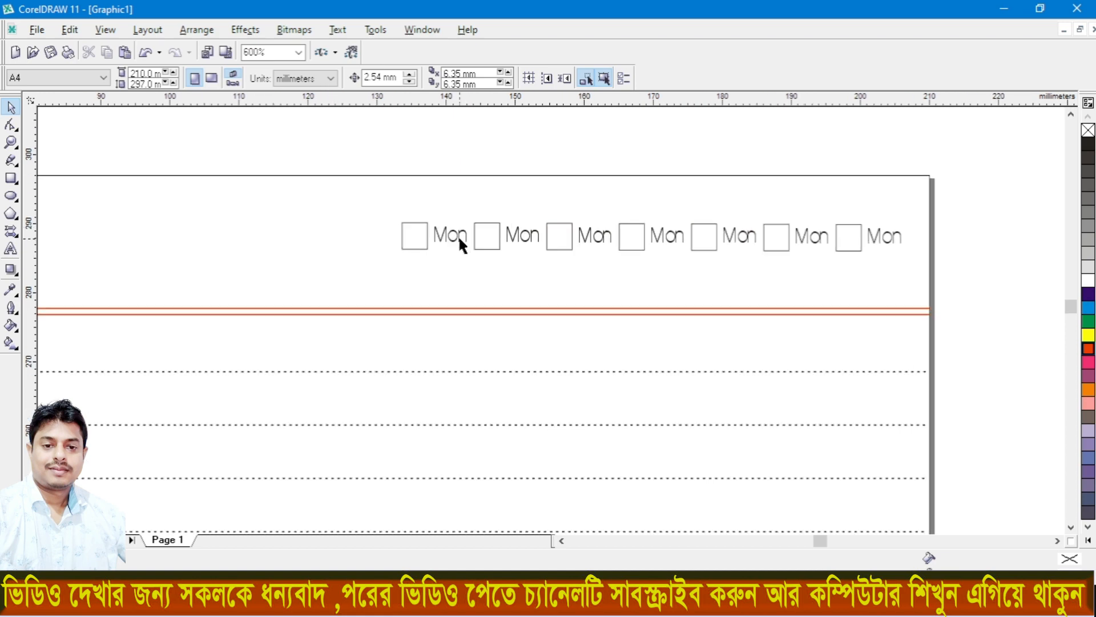
double_click(540, 235)
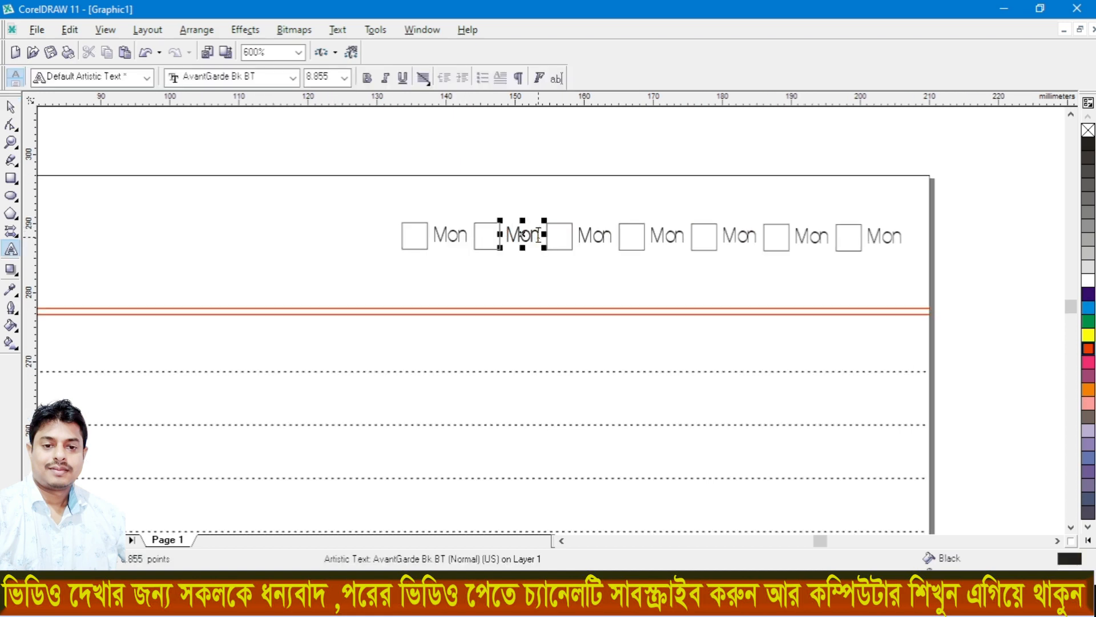
key(BackSpace)
key(BackSpace)
key(BackSpace)
text(Tue)
click(605, 234)
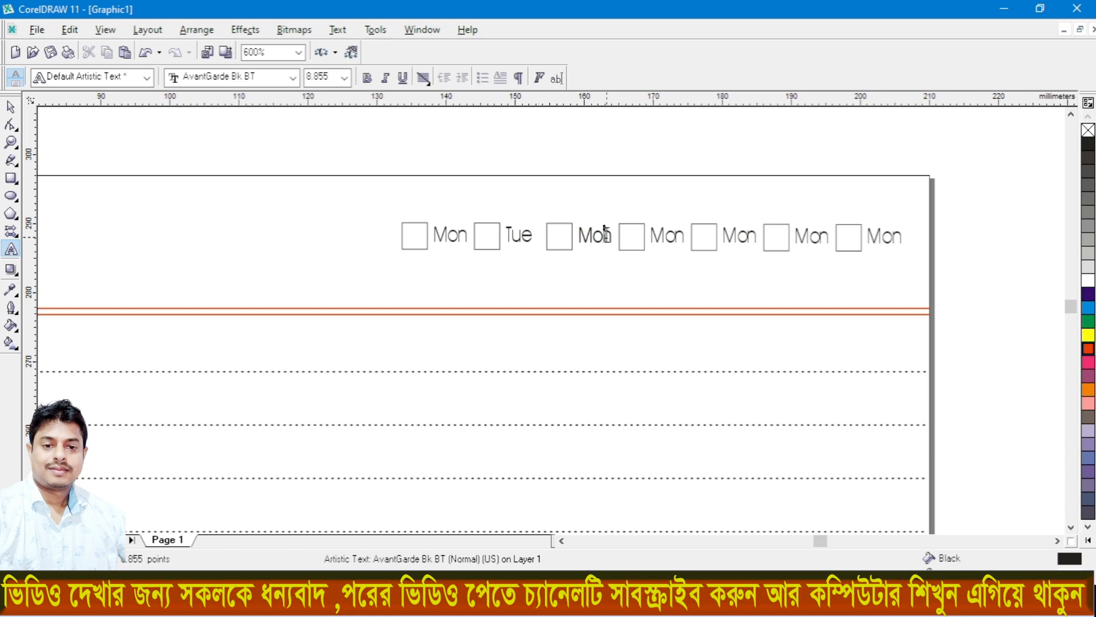
key(BackSpace)
key(BackSpace)
key(BackSpace)
text(Wed)
- Change the fourth and fifth weekday labels to "Thus" and "Fri"
click(679, 235)
key(BackSpace)
key(BackSpace)
key(BackSpace)
text(T)
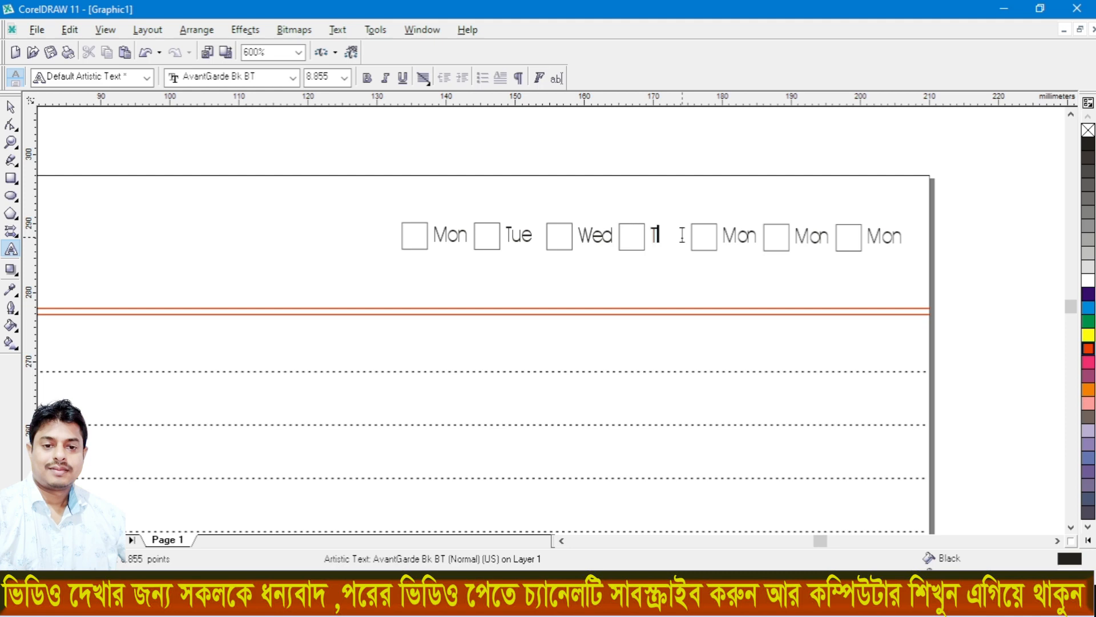
text(hus)
click(753, 235)
key(BackSpace)
key(BackSpace)
key(BackSpace)
text(Fri)
- Change the last two weekday labels to "Sat" and "Sun" and finish text editing
click(822, 235)
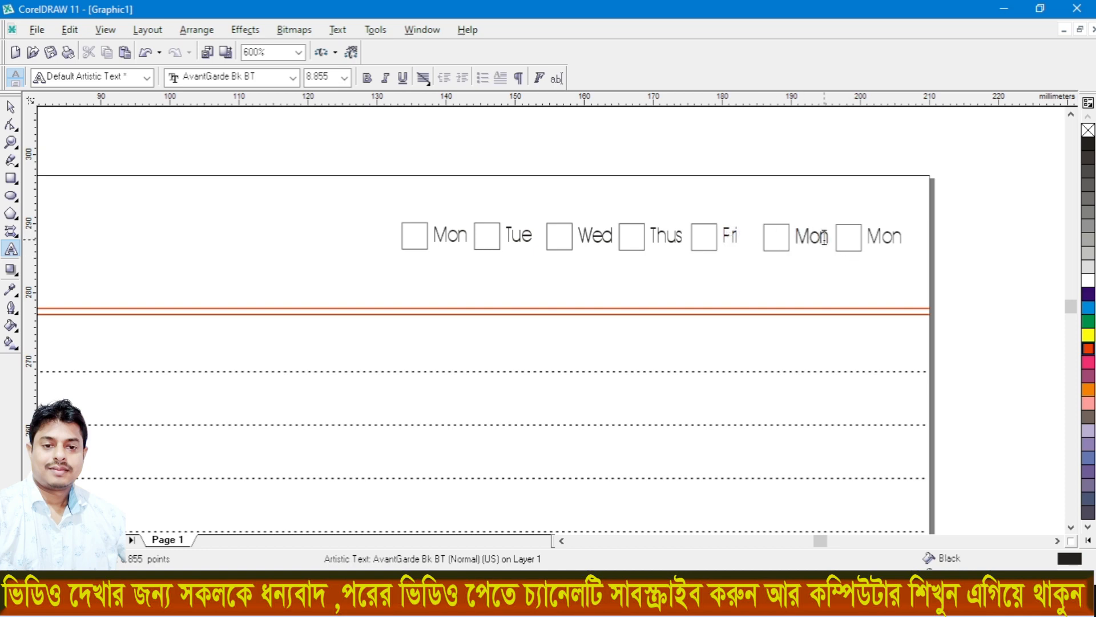
key(BackSpace)
key(BackSpace)
key(BackSpace)
text(Sat)
click(899, 239)
key(BackSpace)
key(BackSpace)
key(BackSpace)
text(Sun)
click(971, 225)
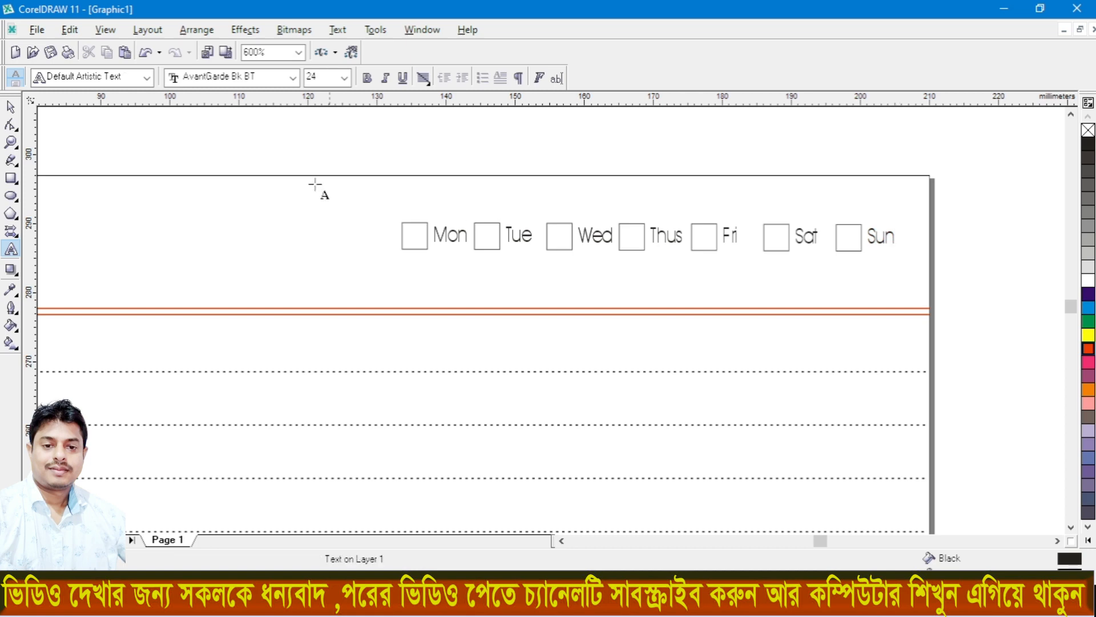
click(11, 107)
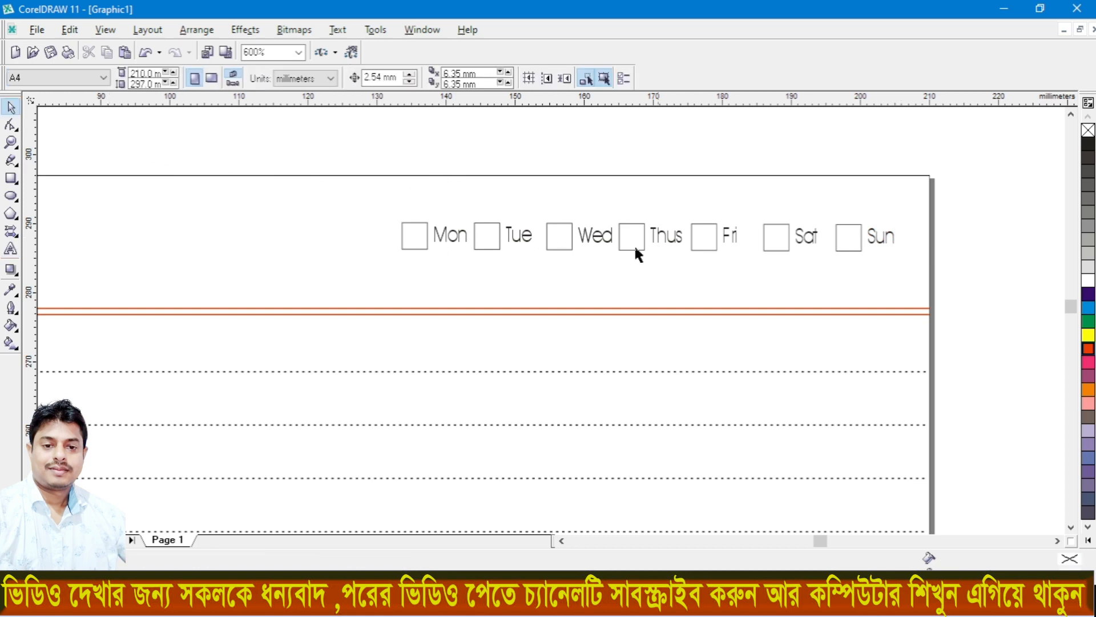
- Select all seven weekday boxes and give them a red outline
click(414, 237)
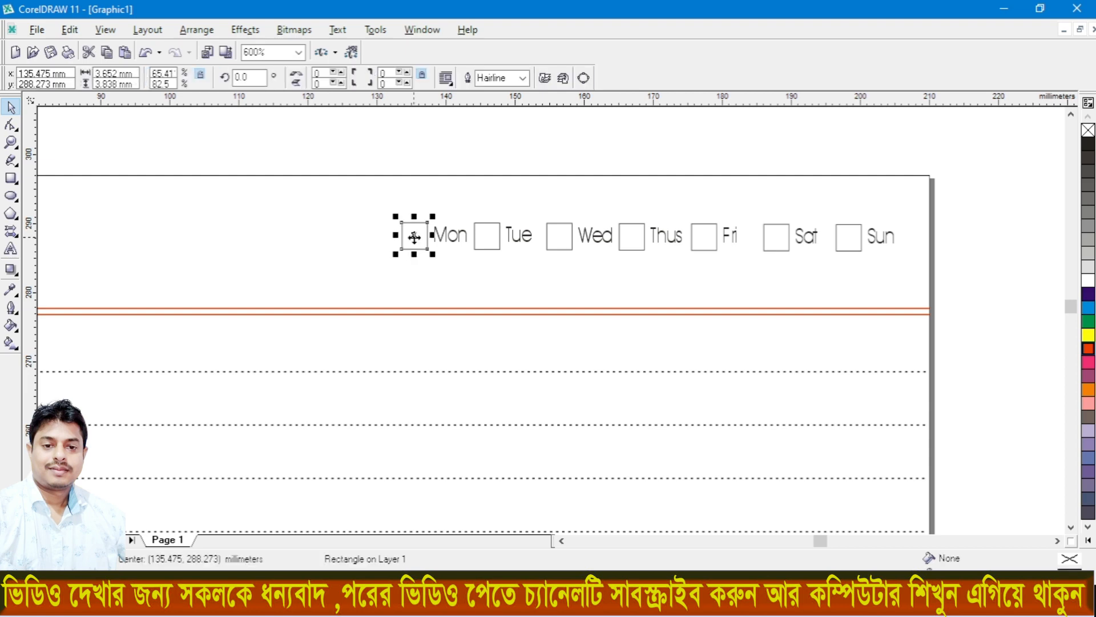
shift+click(480, 233)
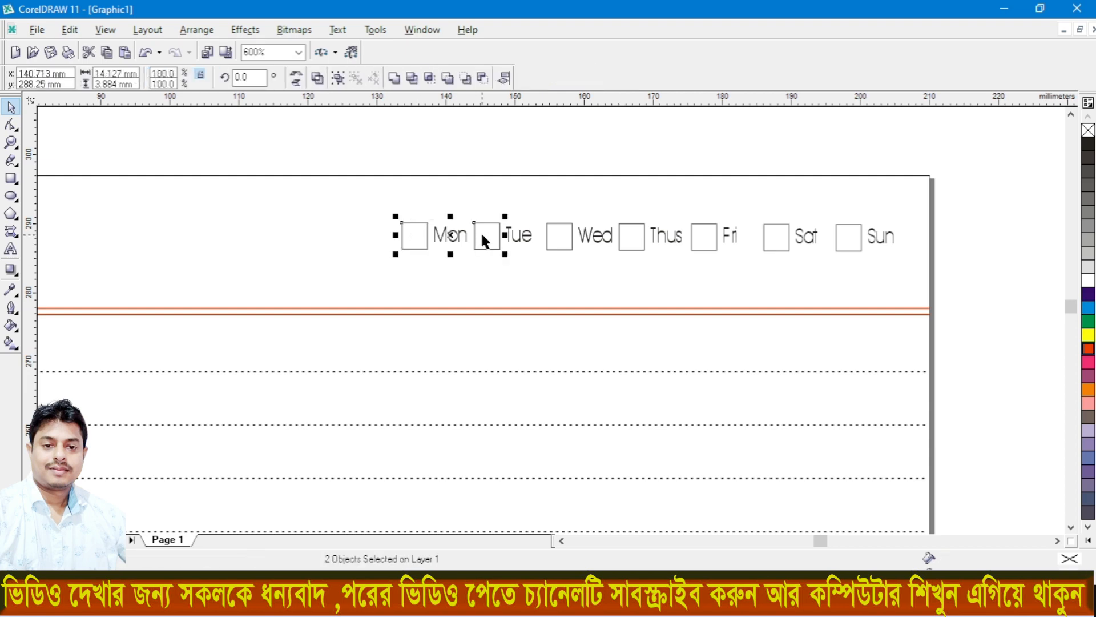
shift+click(562, 236)
shift+click(645, 241)
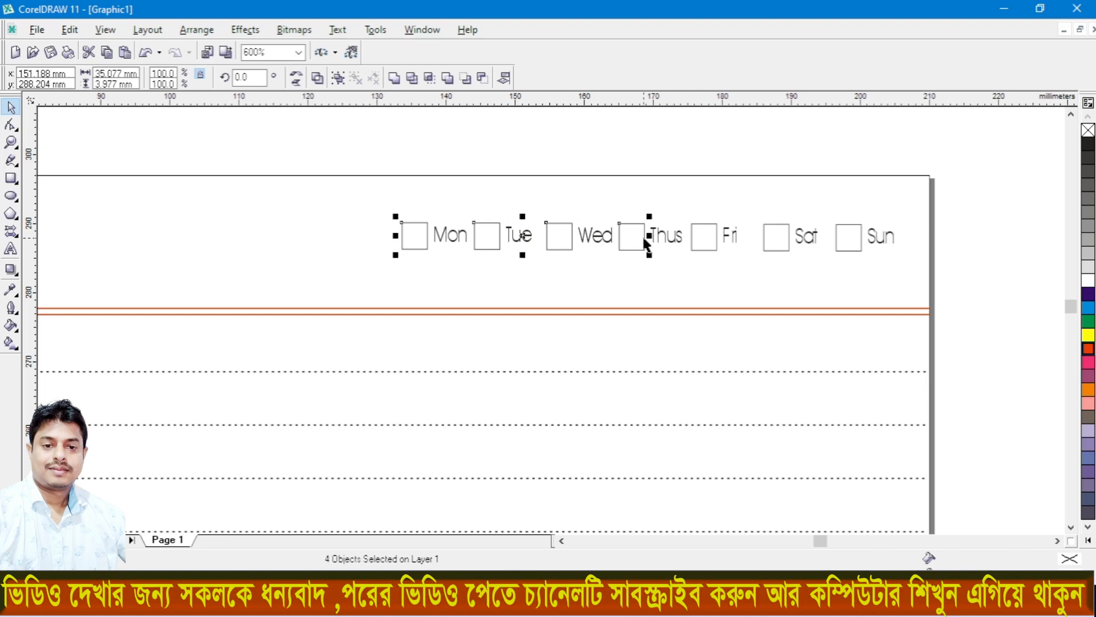
shift+click(693, 234)
shift+click(776, 234)
shift+click(852, 239)
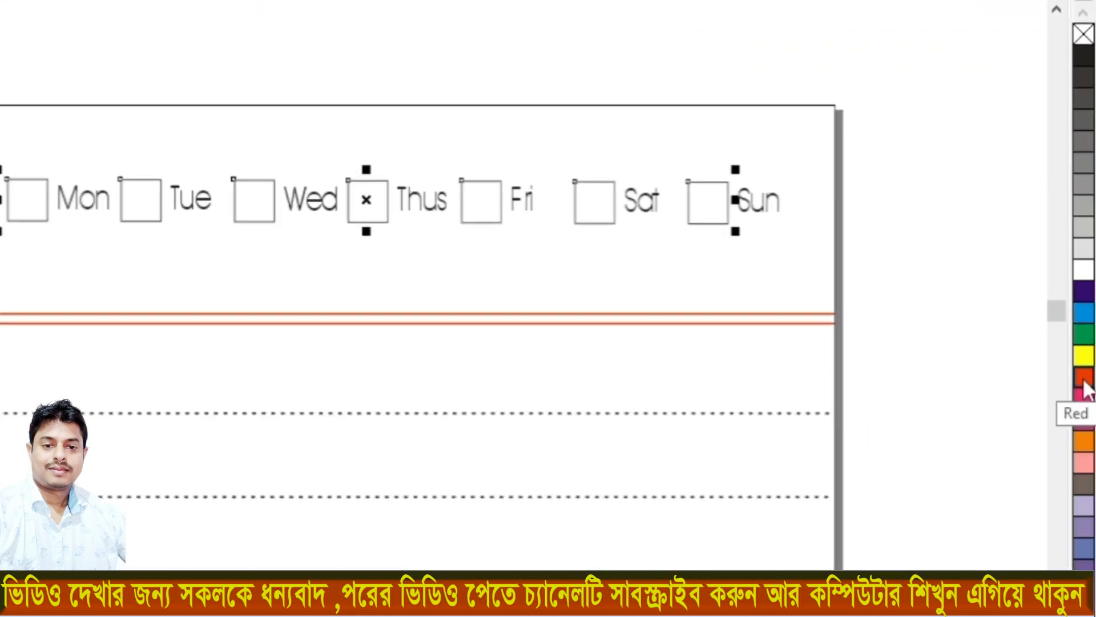
right_click(1083, 384)
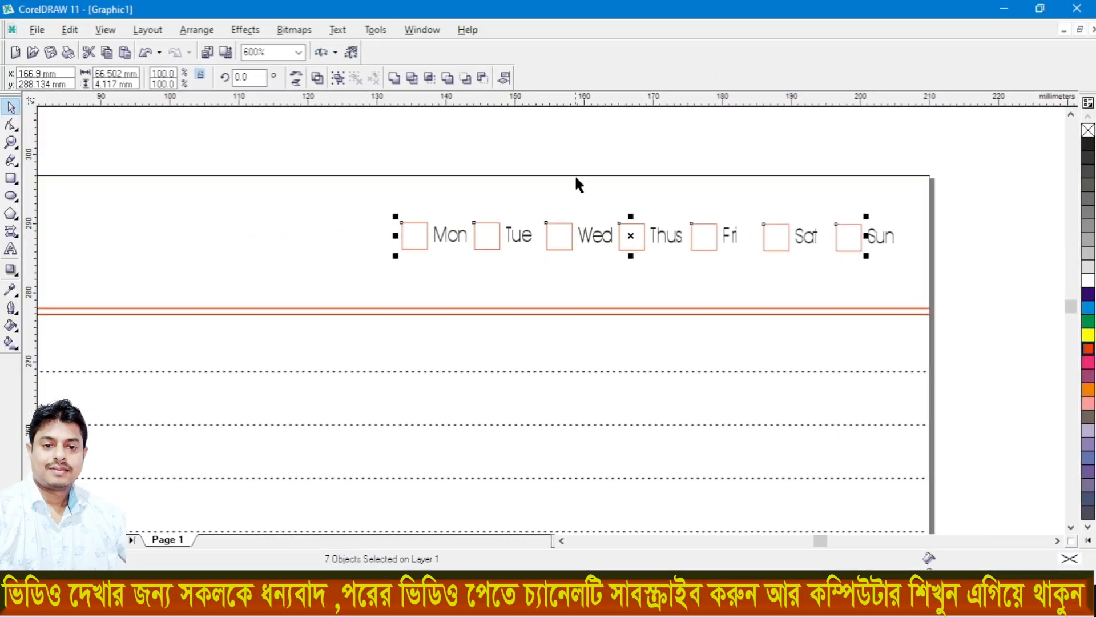
click(592, 140)
- Review the notebook page from its header down to the bottom edge
scroll(837, 279, down, 3)
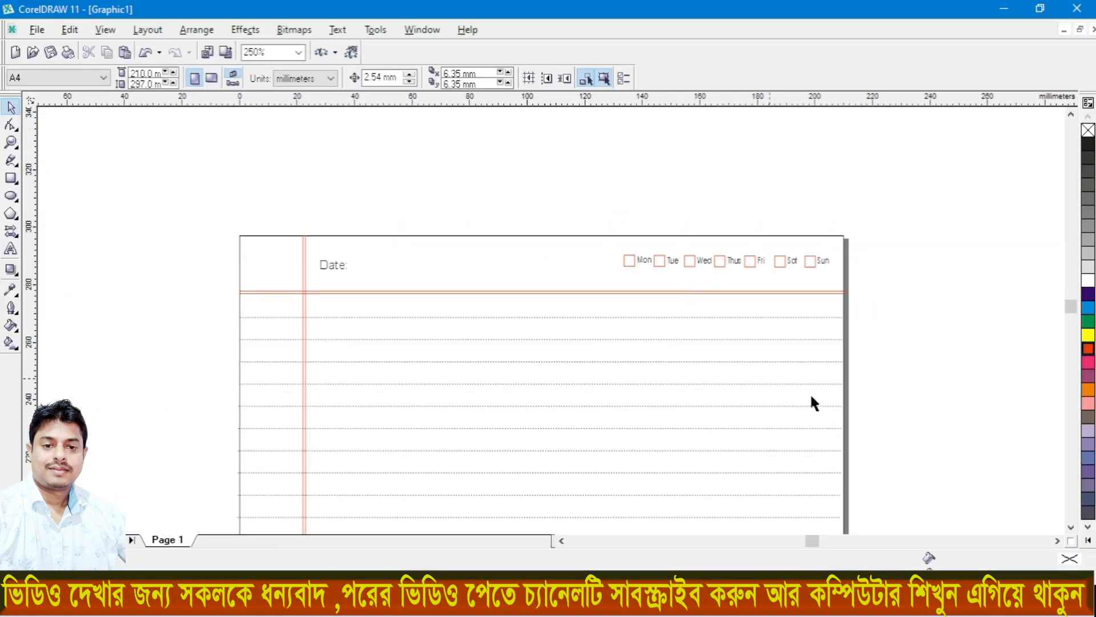
click(1071, 526)
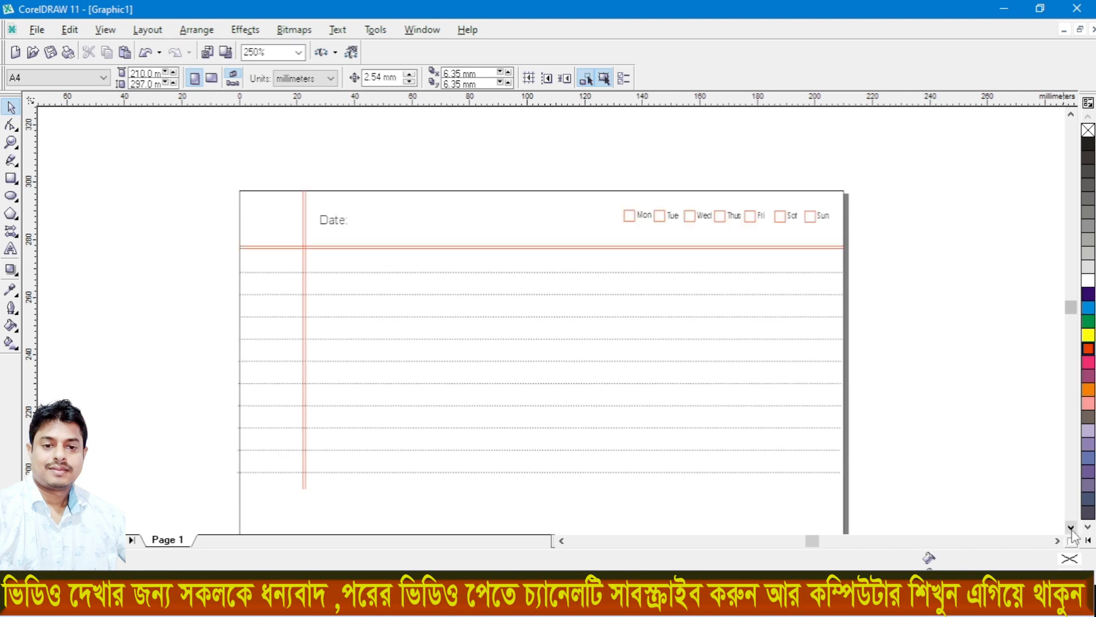
click(1072, 528)
click(1072, 529)
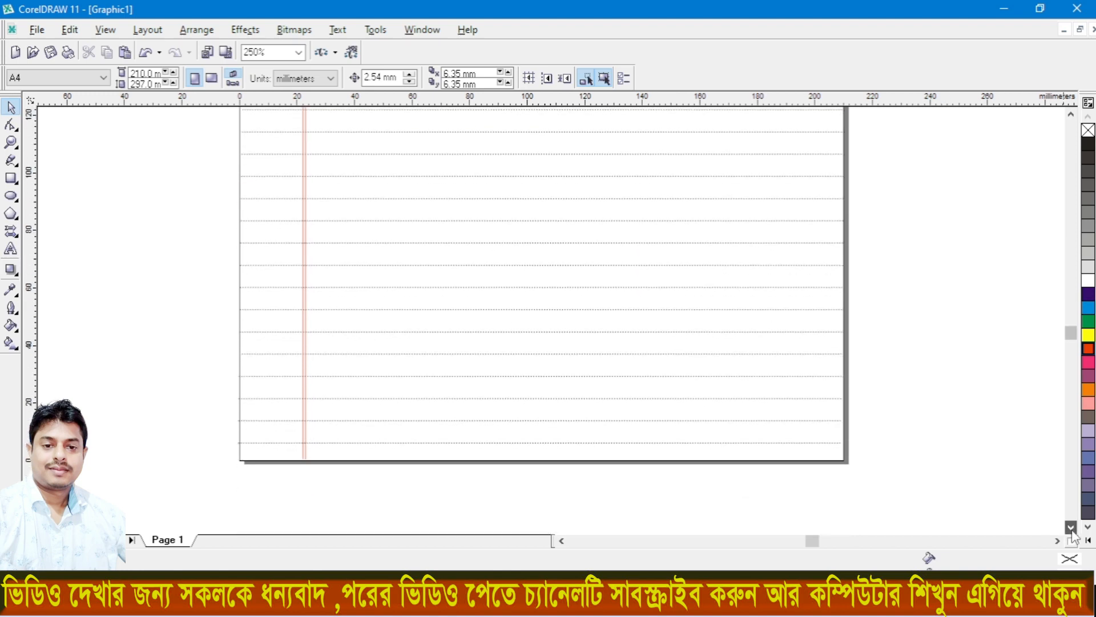
click(1071, 115)
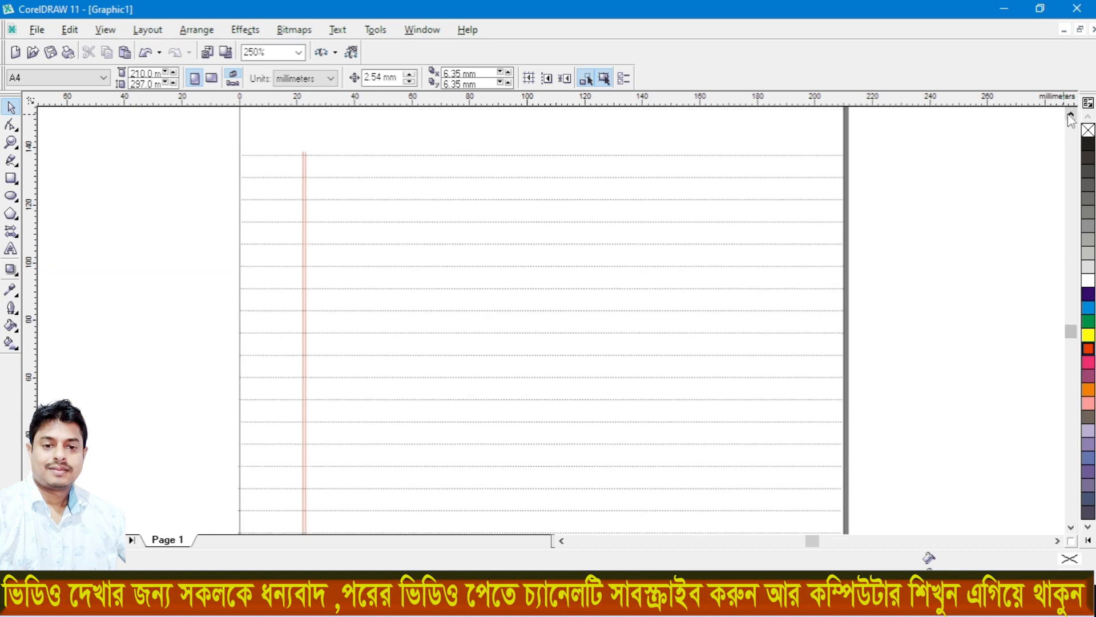
click(1071, 116)
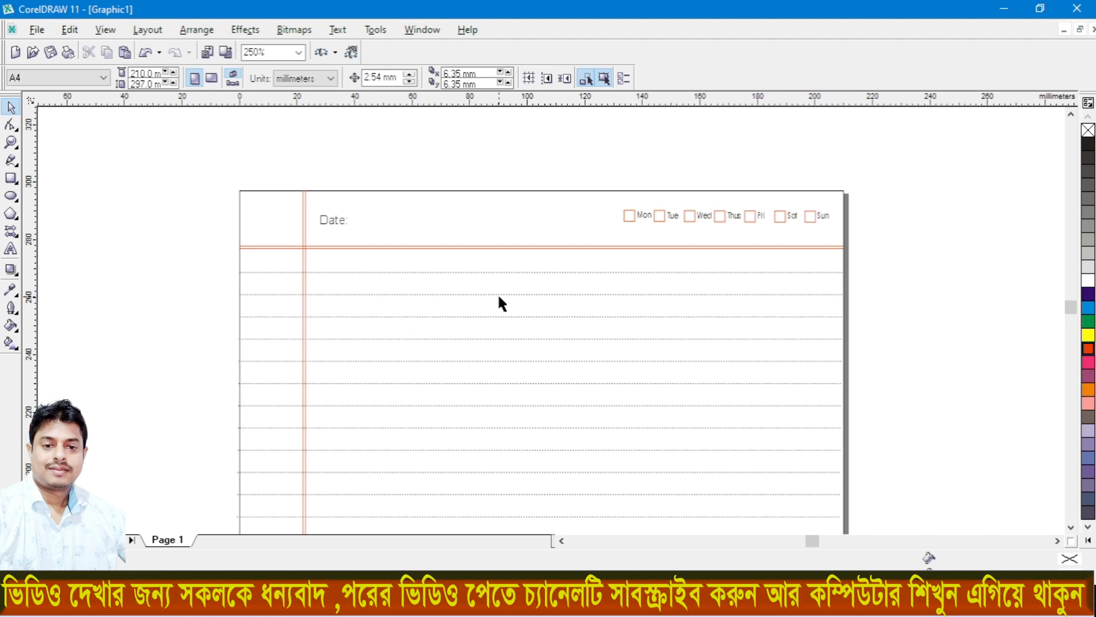
- Select the entire page design and export only the selection to the Desktop as the JPEG "notebook page" in 24-bit RGB at 900 dpi
scroll(444, 188, down, 2)
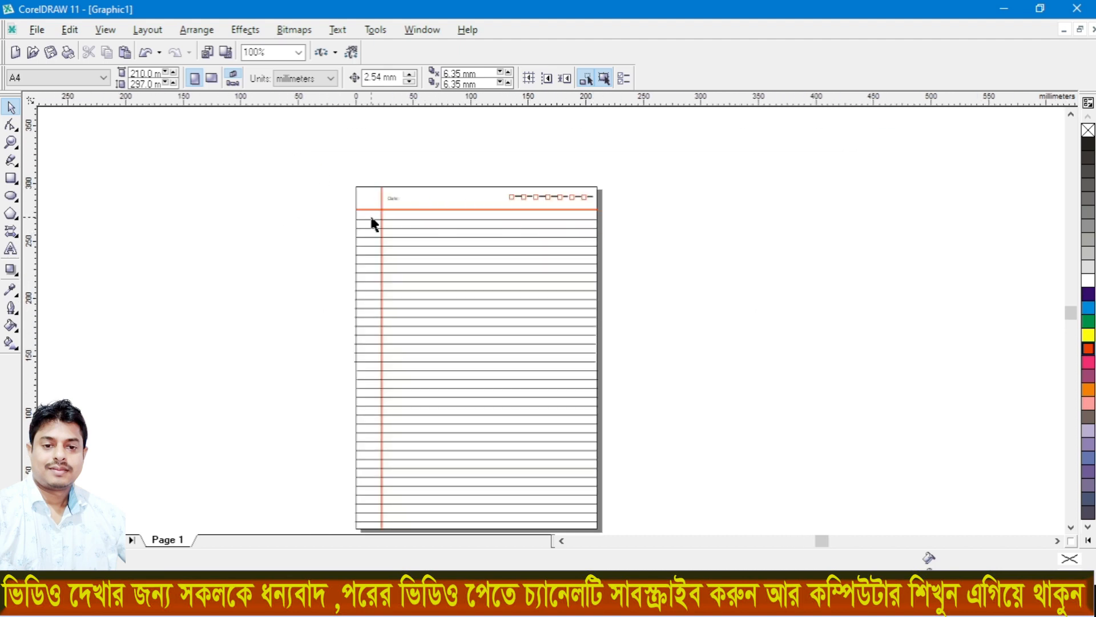
drag(303, 152, 669, 499)
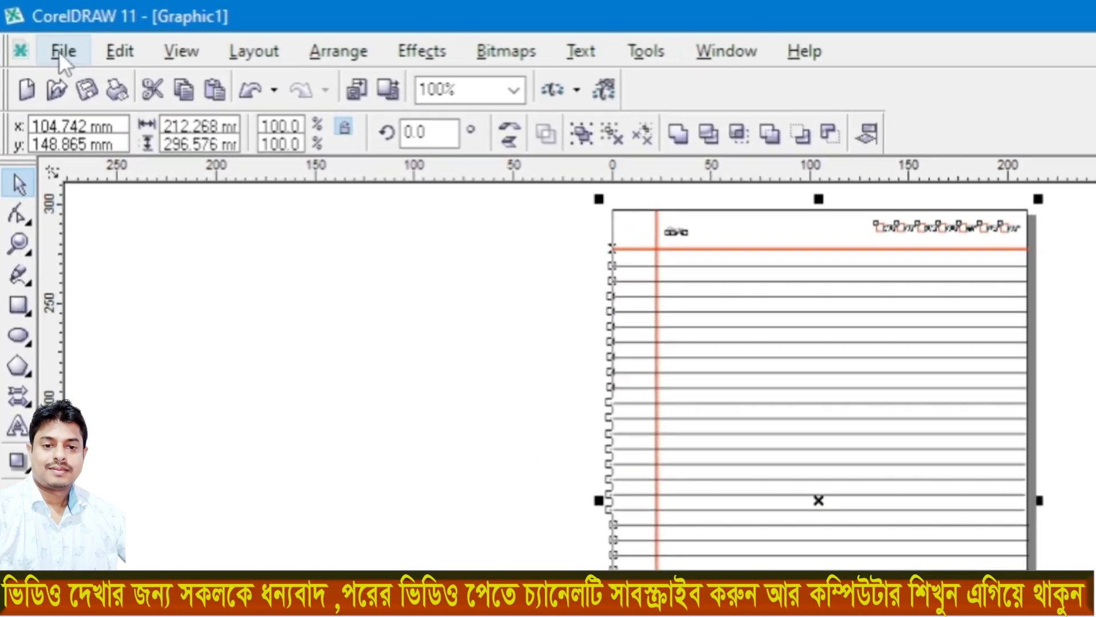
click(36, 30)
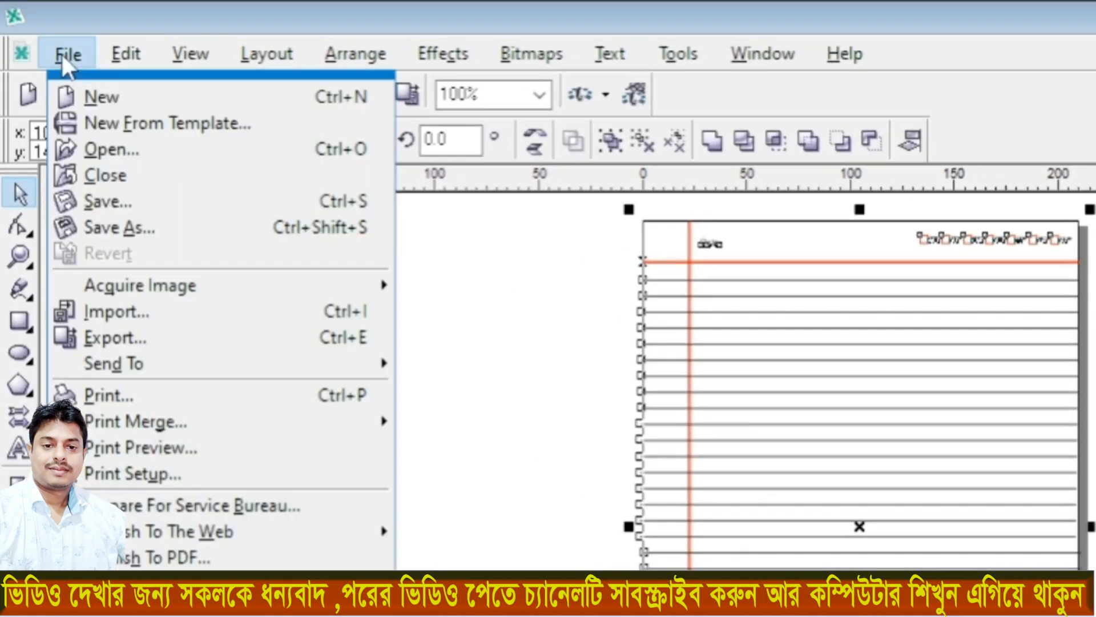
click(126, 341)
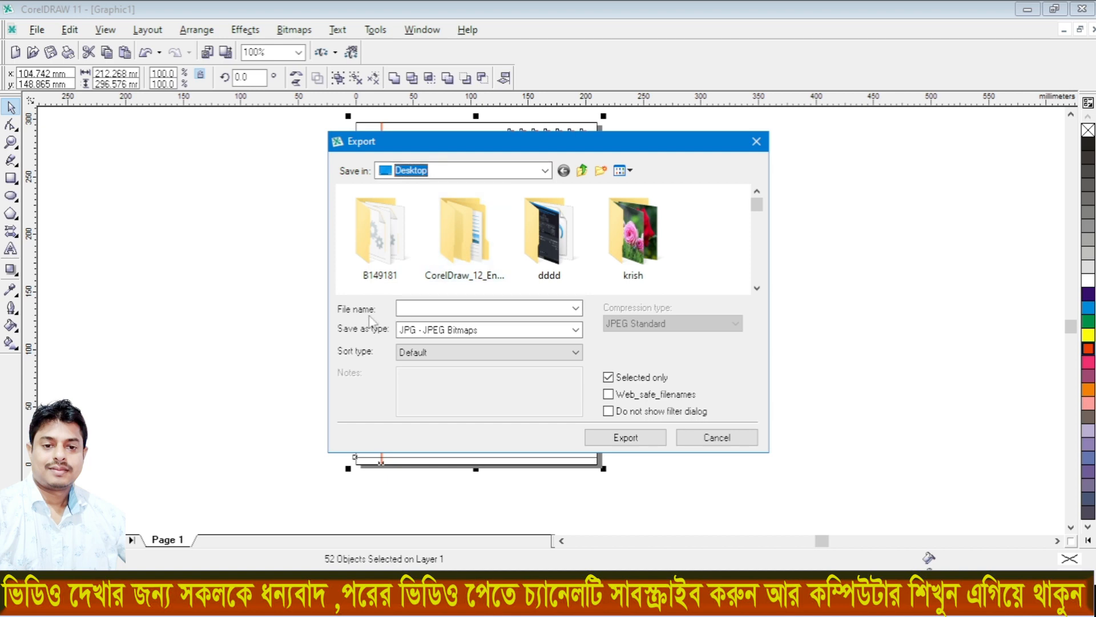
click(446, 308)
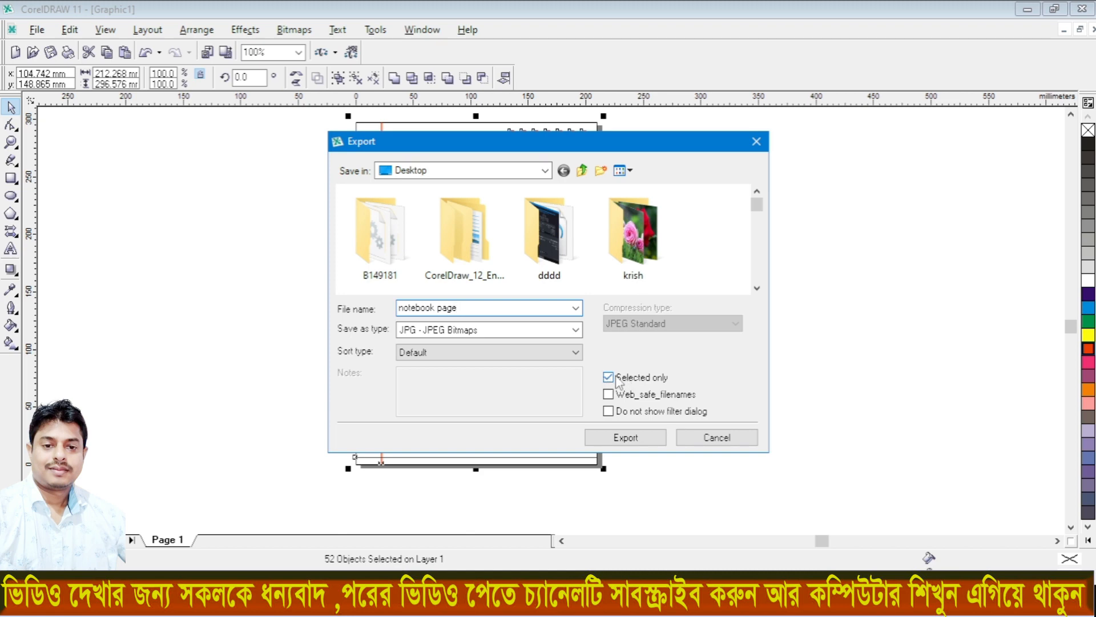
click(634, 440)
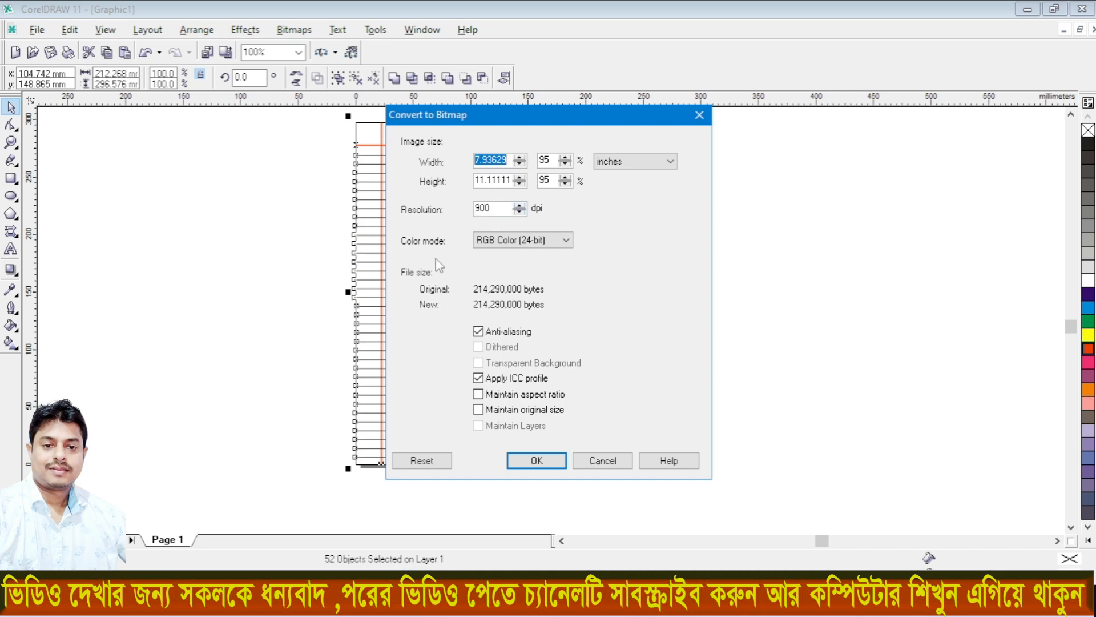
click(537, 460)
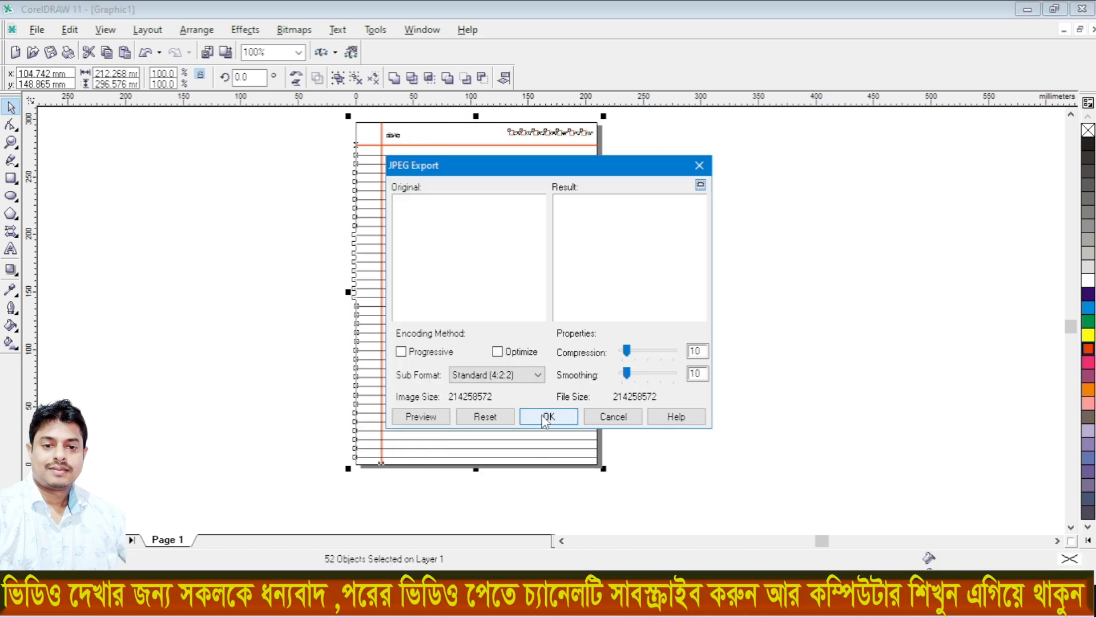
click(546, 419)
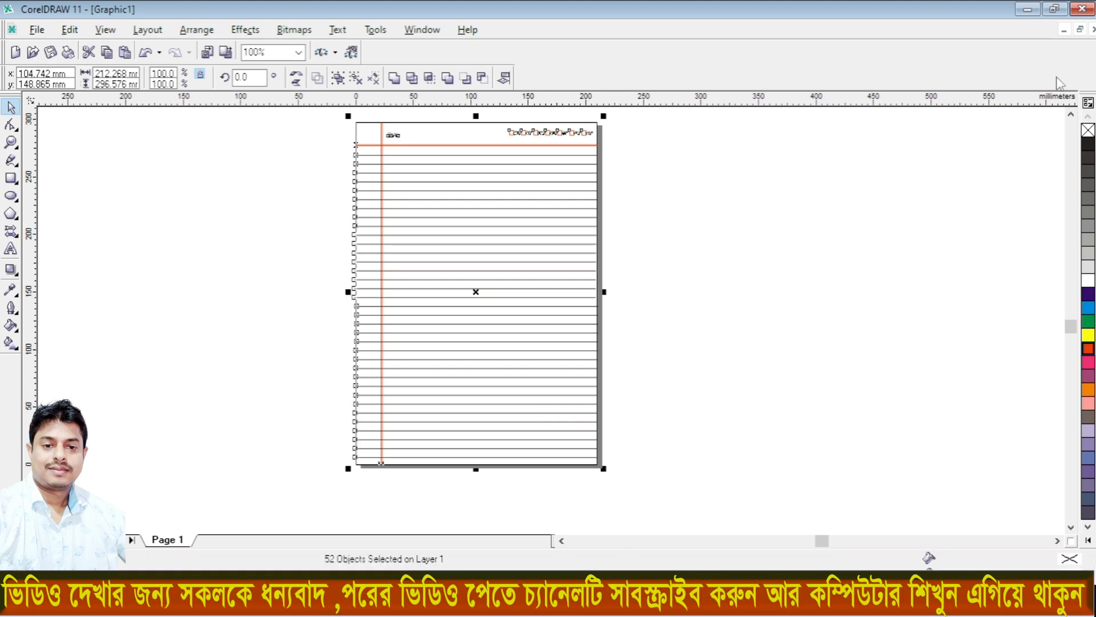
- Open the exported "notebook page" image from the desktop in Windows Photo Viewer and examine its header, weekday checkboxes and ruled lines up close
click(1027, 10)
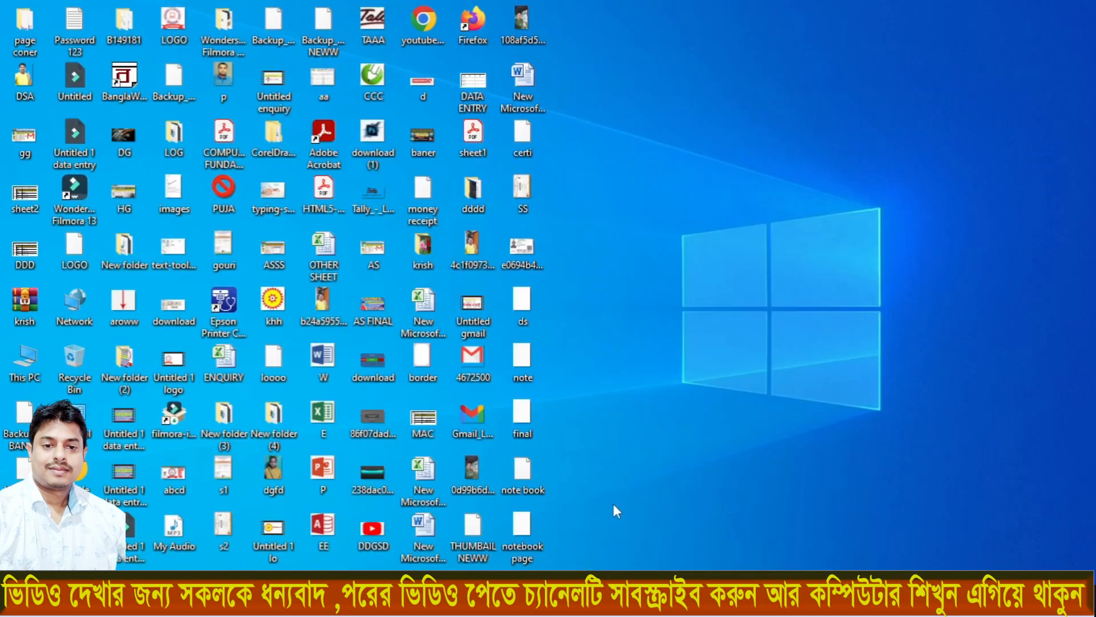
double_click(523, 533)
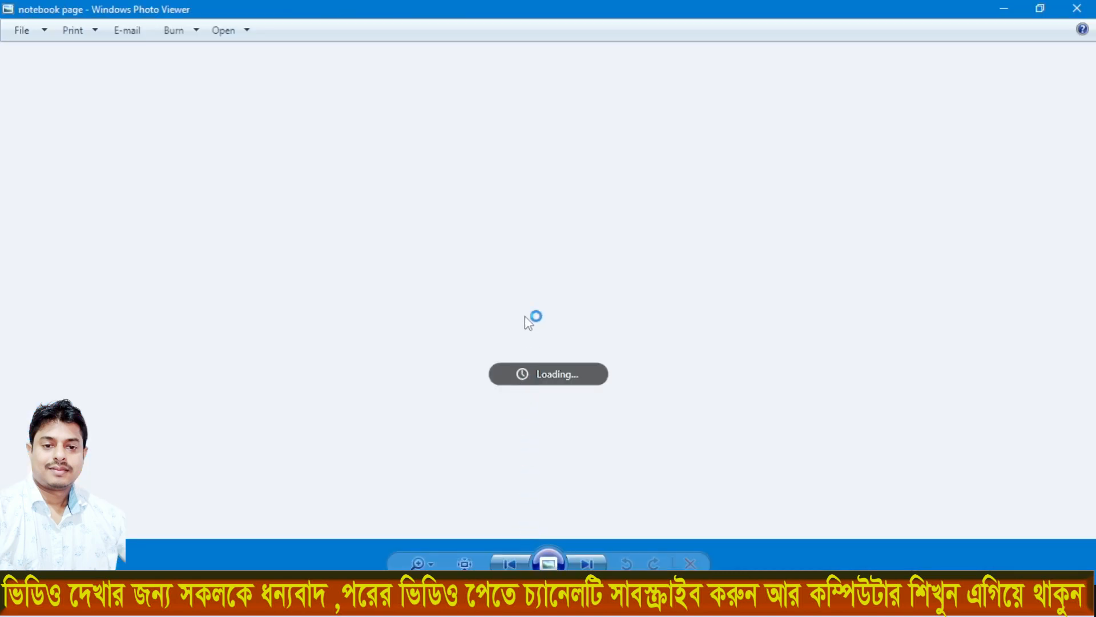
scroll(525, 316, up, 4)
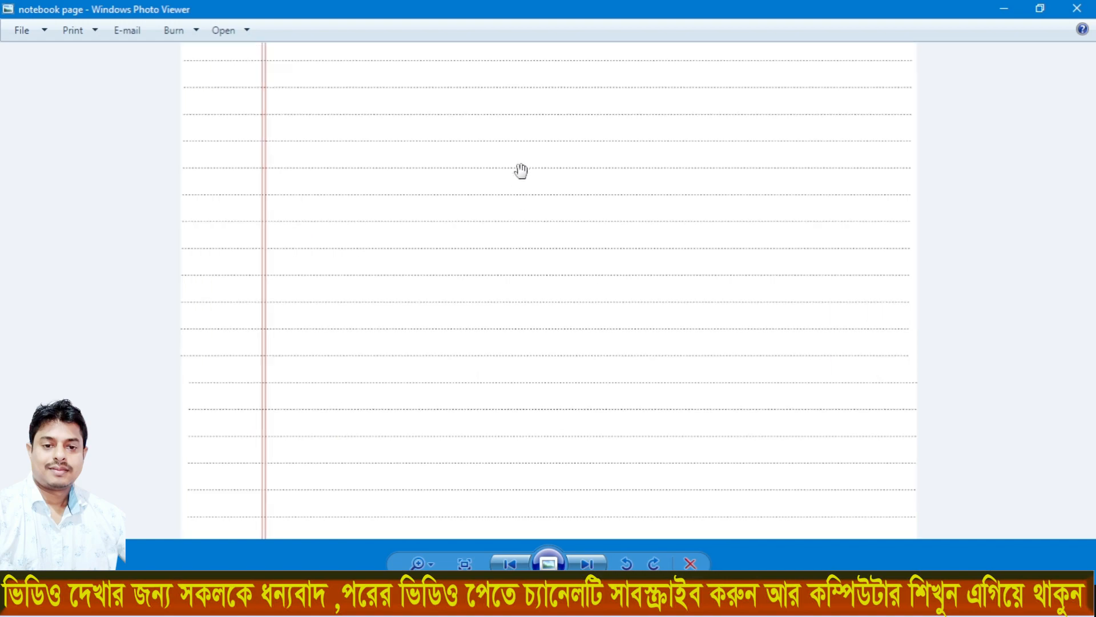
drag(521, 172, 513, 420)
scroll(525, 171, up, 1)
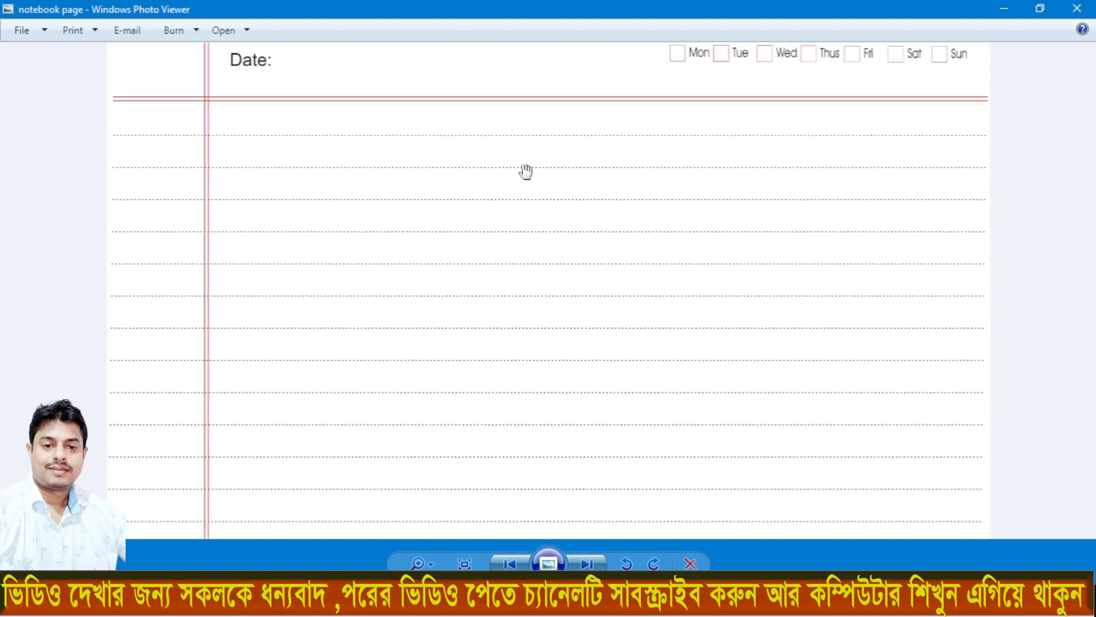
drag(525, 143, 517, 220)
scroll(593, 148, down, 2)
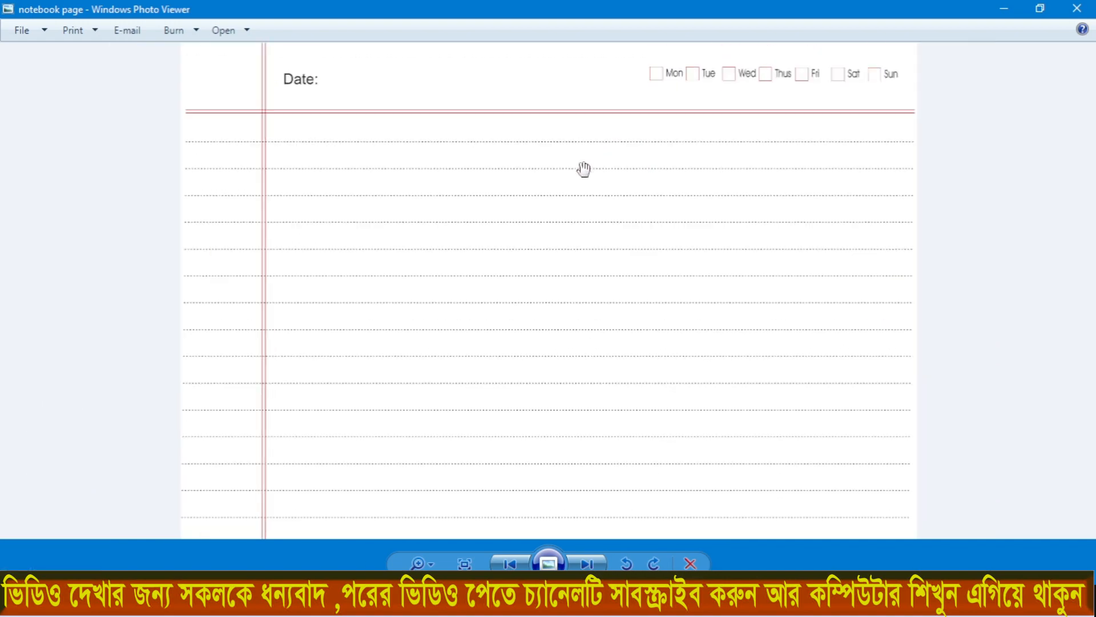
scroll(534, 197, up, 2)
scroll(486, 207, down, 4)
scroll(546, 195, up, 3)
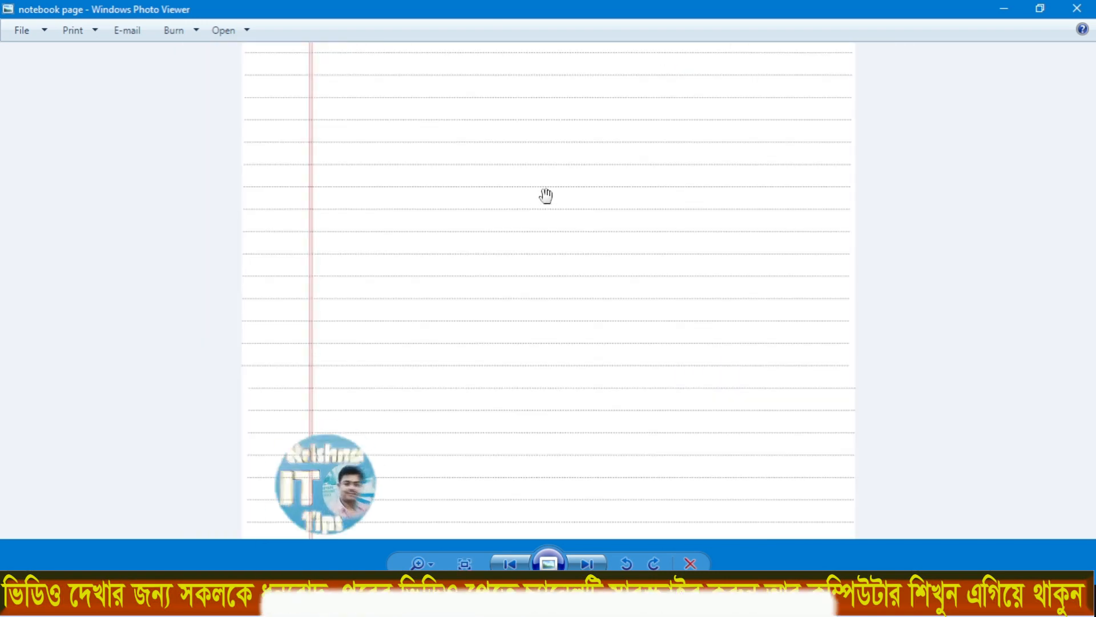